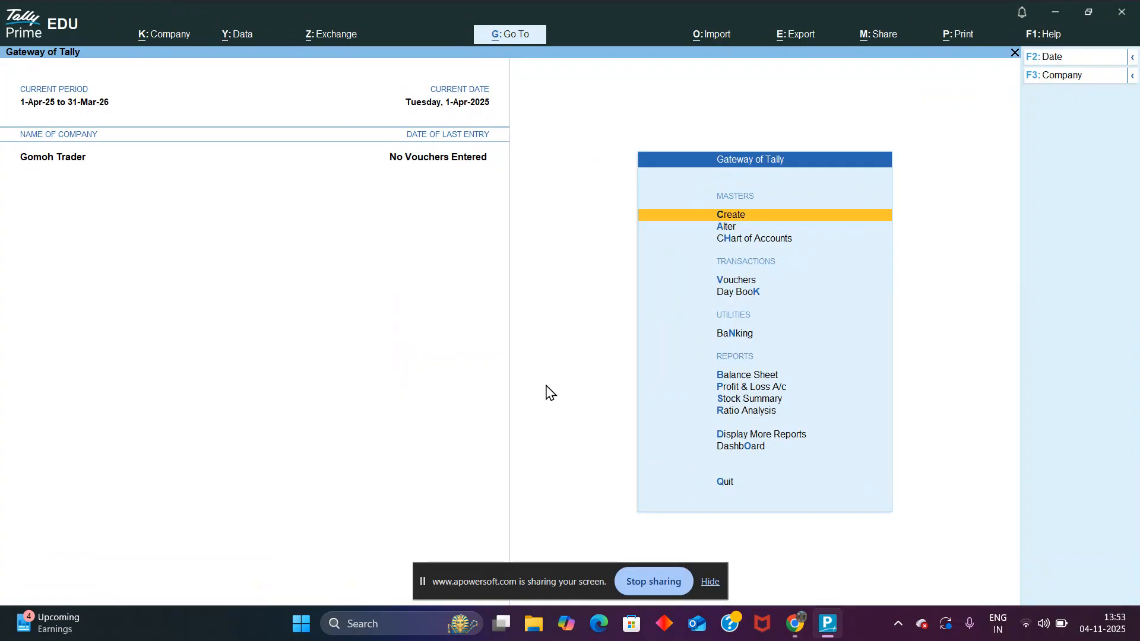
pyautogui.press('Down')
pyautogui.press('Down')
pyautogui.press('Down')
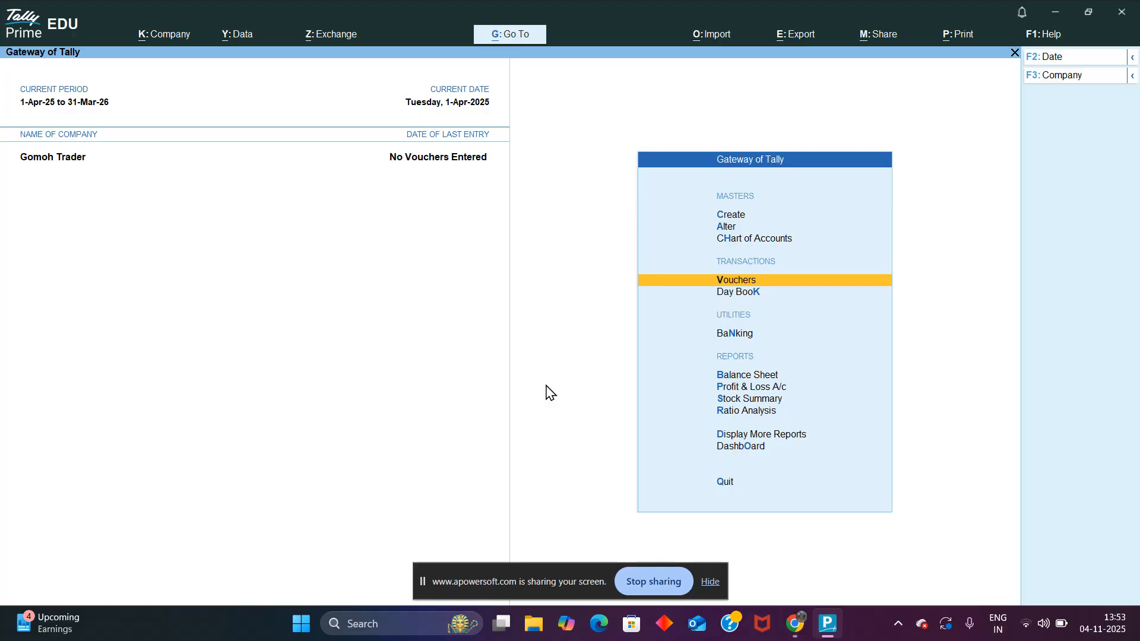
pyautogui.press('Up')
pyautogui.press('Up')
pyautogui.press('Up')
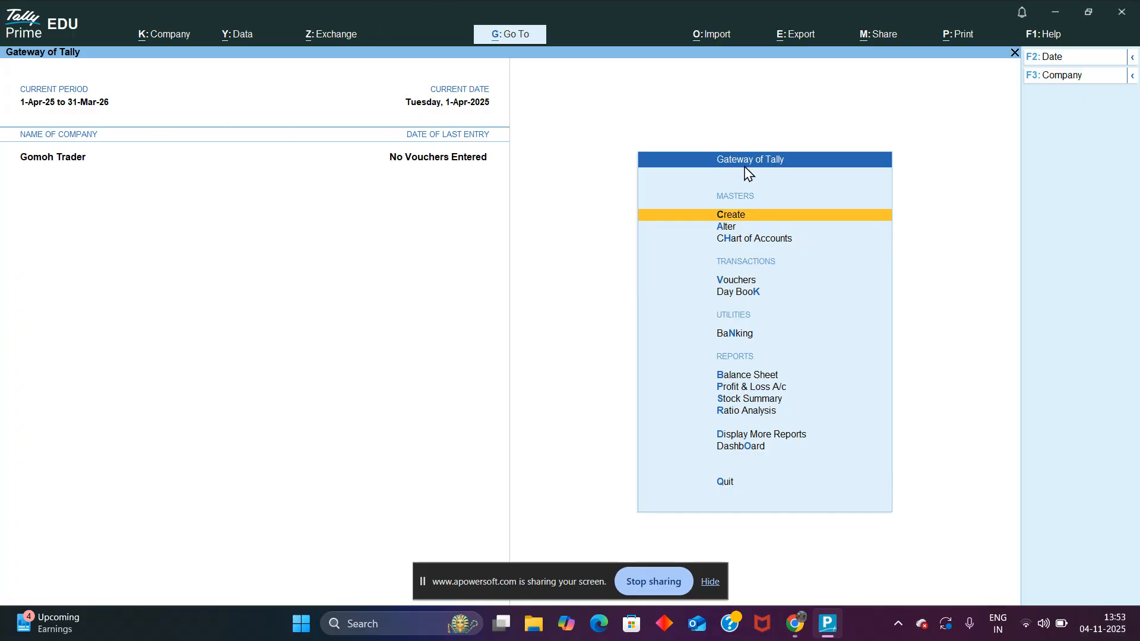
# Start a new ledger named Supplier and place it under the Sundry Creditors group.
pyautogui.click(739, 220)
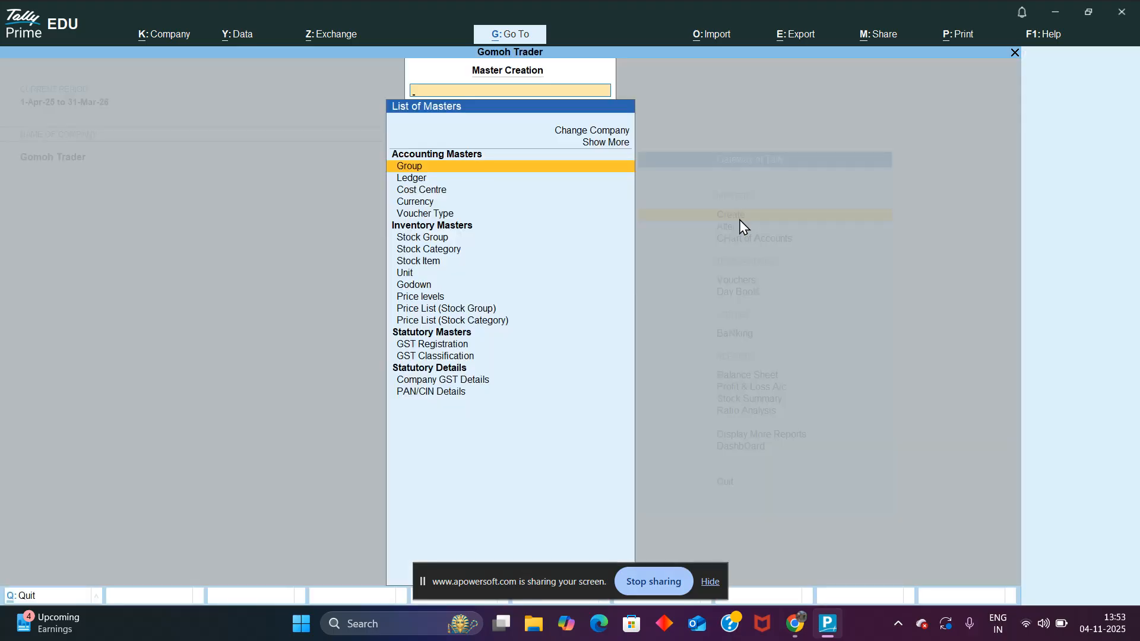
pyautogui.press('Down')
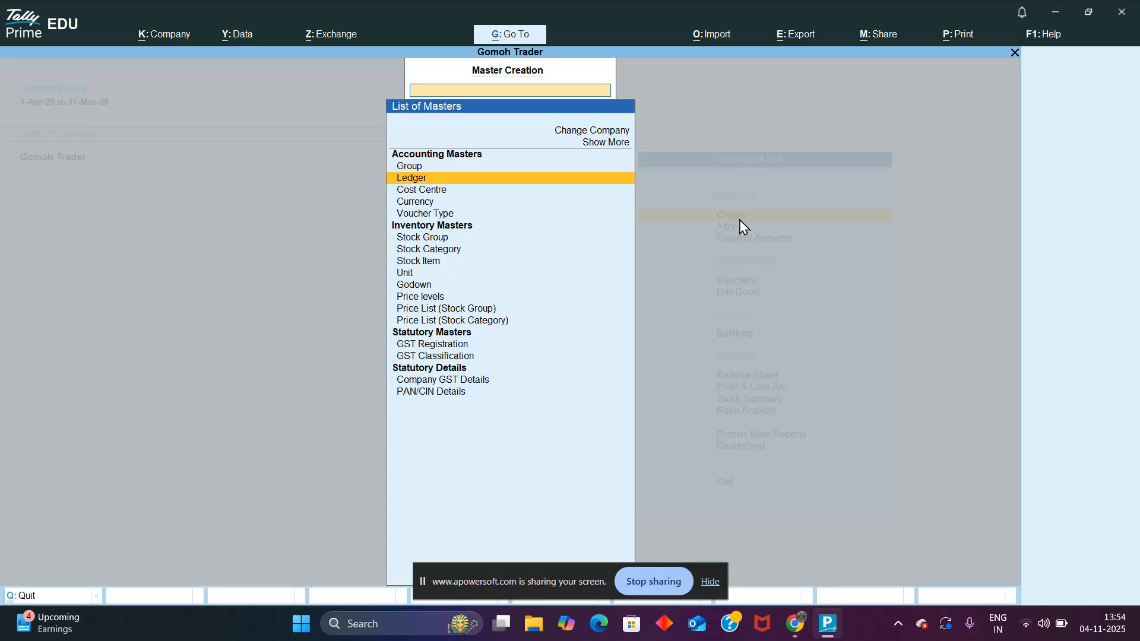
pyautogui.press('Return')
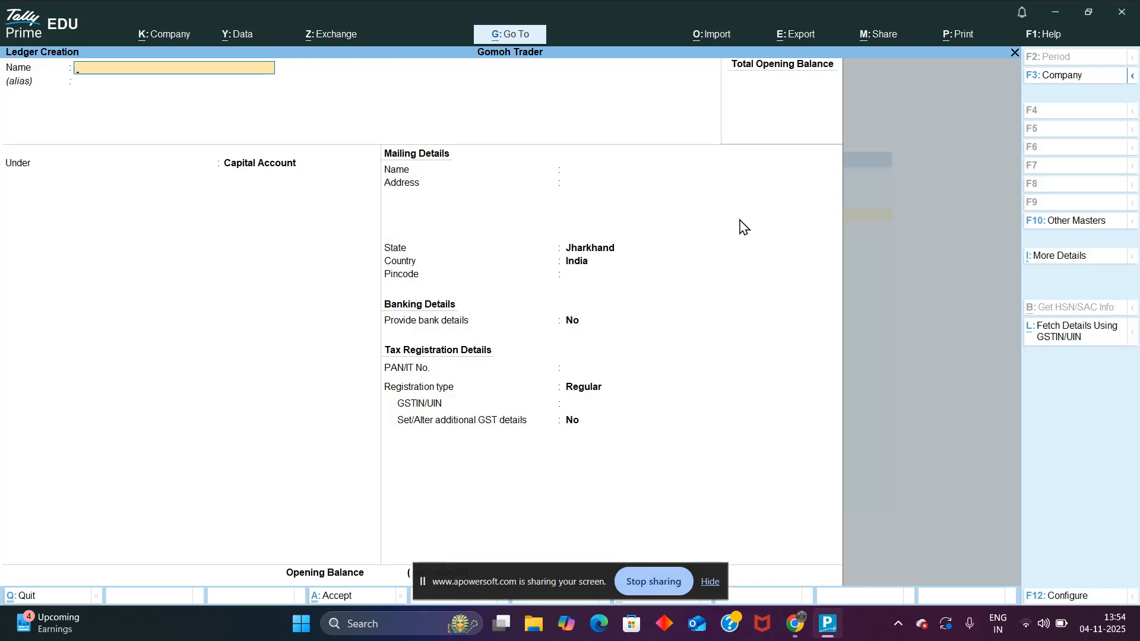
pyautogui.write('Supplie')
pyautogui.press('Return')
pyautogui.press('Return')
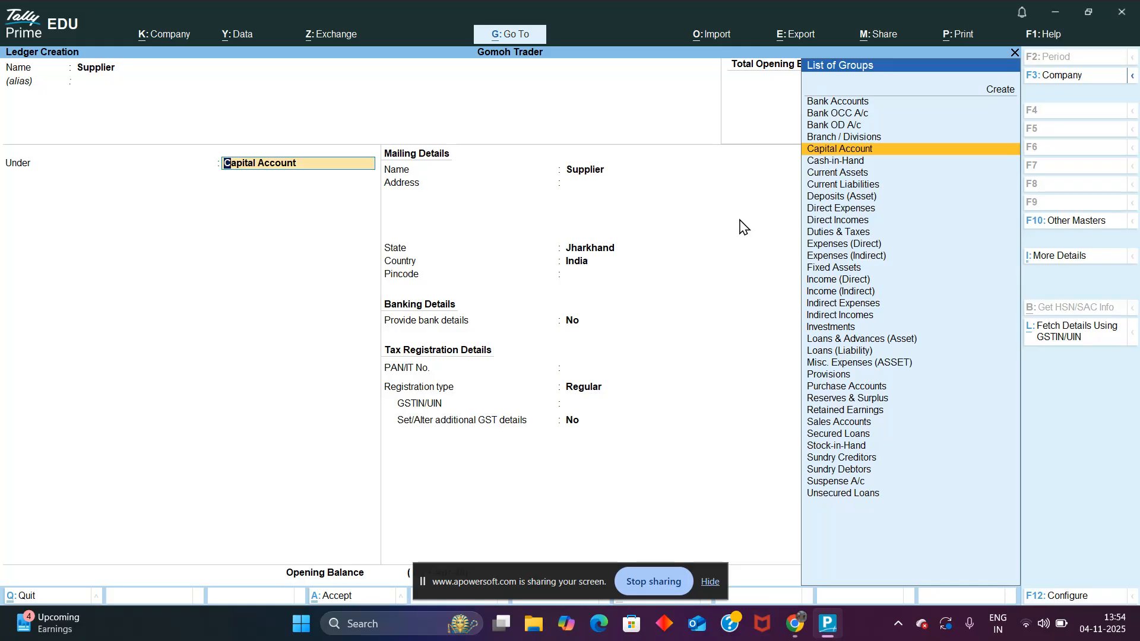
pyautogui.write('Sundry')
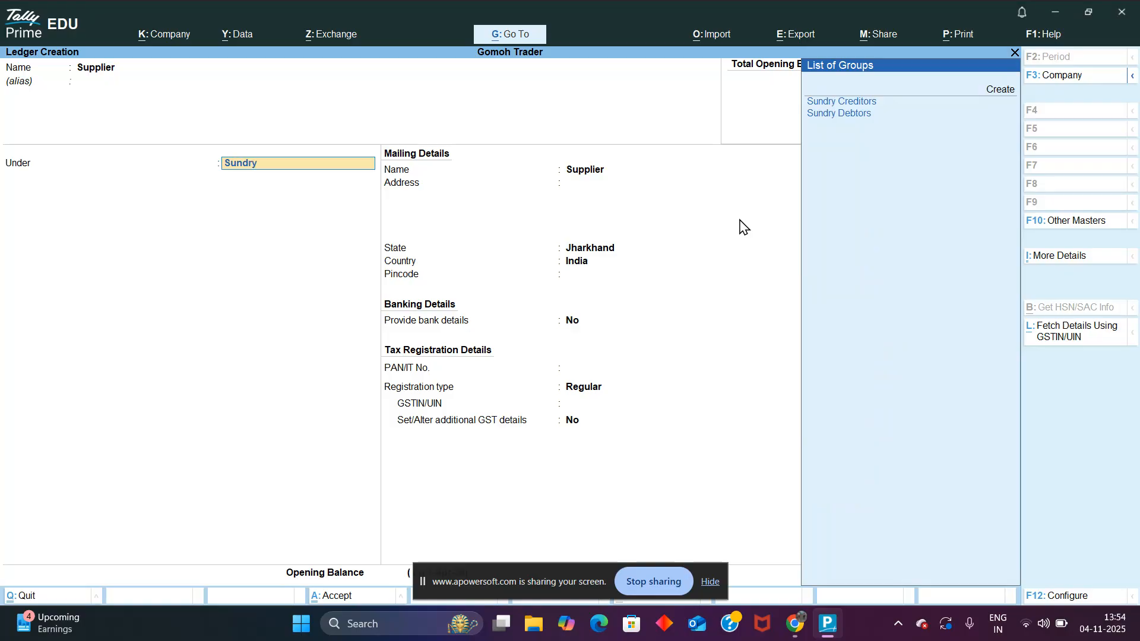
pyautogui.press('Return')
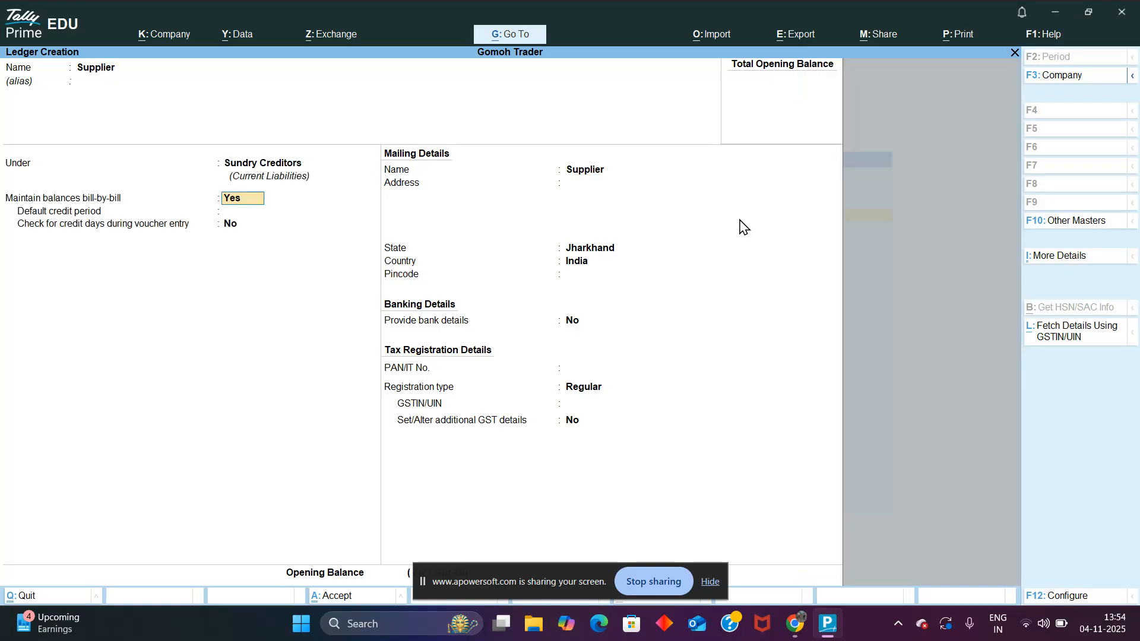
# Keep bill-by-bill balances and the default mailing, banking and tax details for the Supplier ledger, and save it.
pyautogui.press('b')
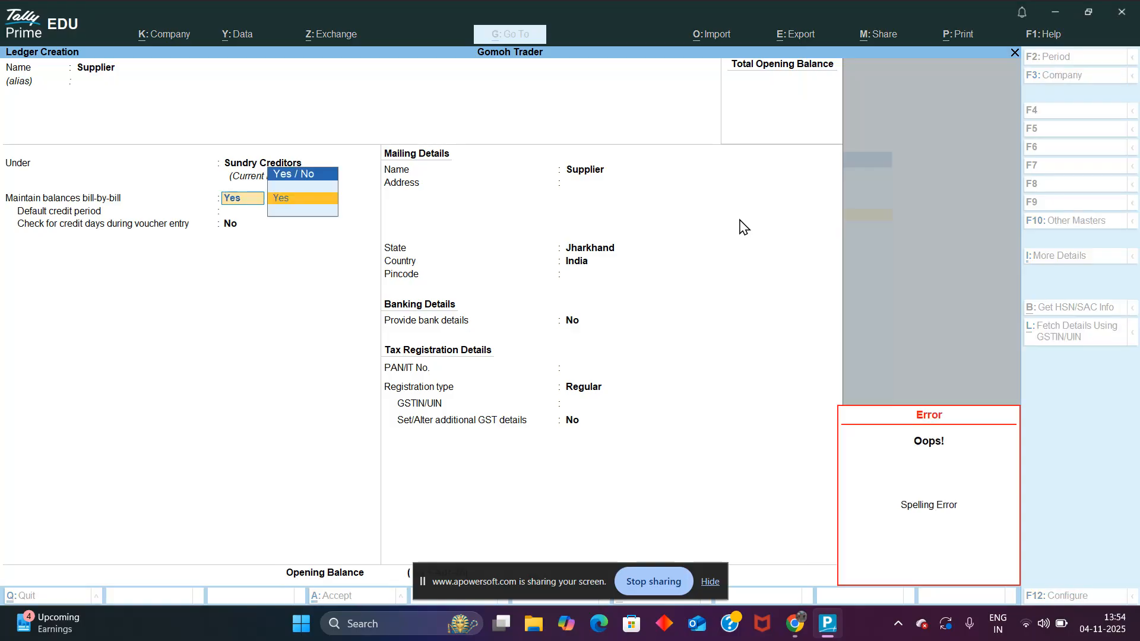
pyautogui.press('Return')
pyautogui.press('Return')
pyautogui.press('Return')
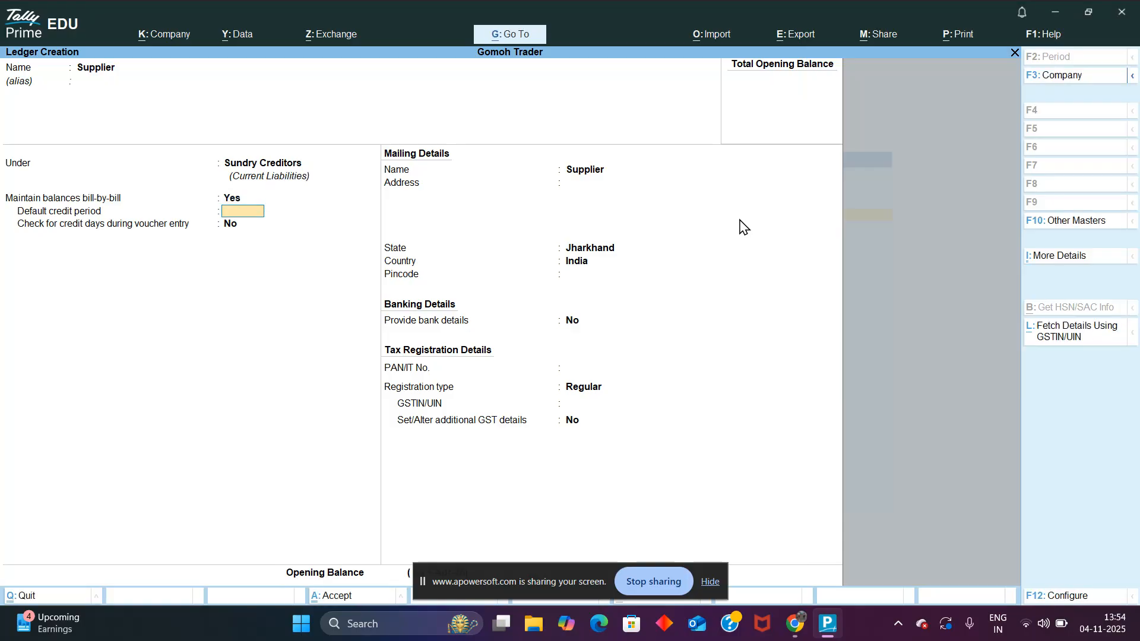
pyautogui.press('Return')
pyautogui.press('Return')
pyautogui.press('Return')
pyautogui.press('Return')
pyautogui.press('Return')
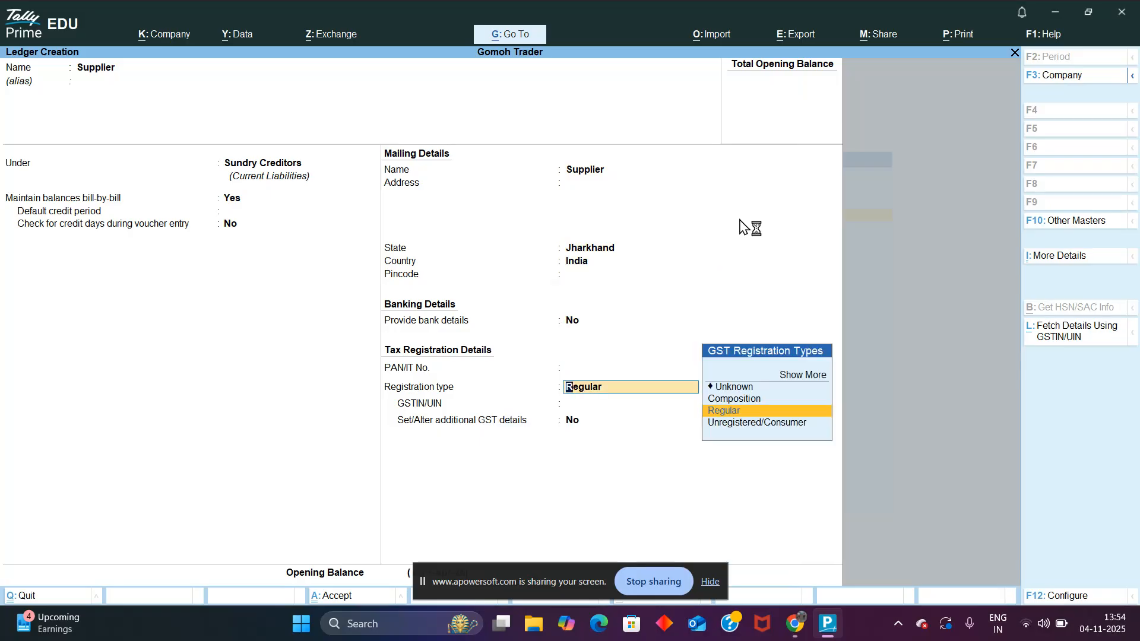
pyautogui.press('alt')
pyautogui.hotkey('ctrl', 'a')
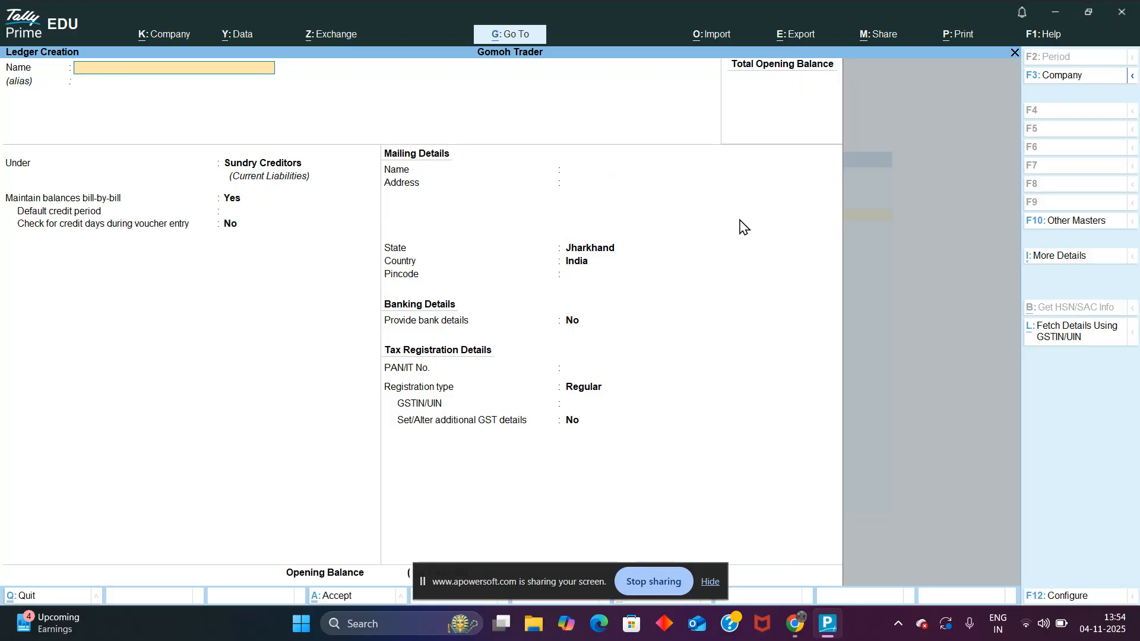
# Create a ledger named Buyer under the Sundry Debtors group and save it with the default details.
pyautogui.write('Buyer')
pyautogui.press('Return')
pyautogui.press('Return')
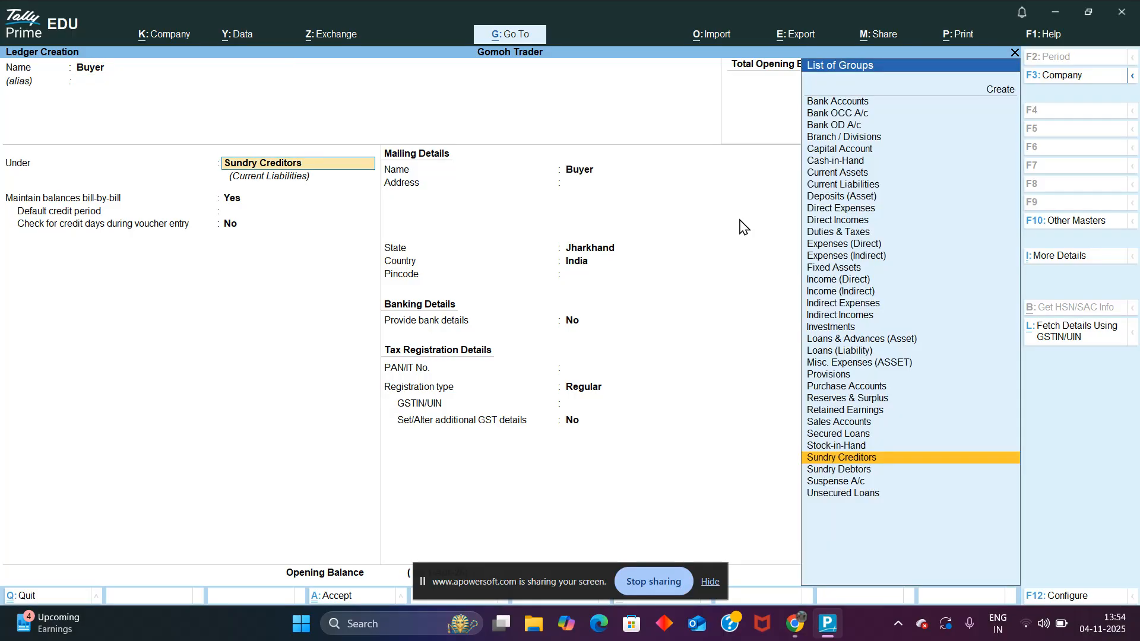
pyautogui.press('Down')
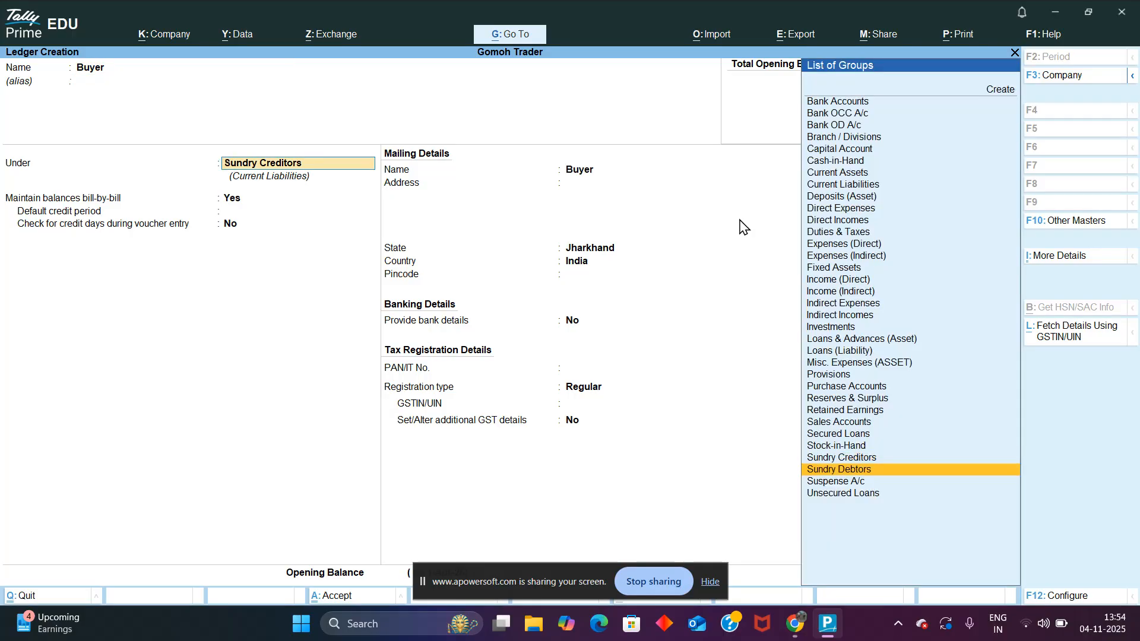
pyautogui.press('Return')
pyautogui.press('ctrl')
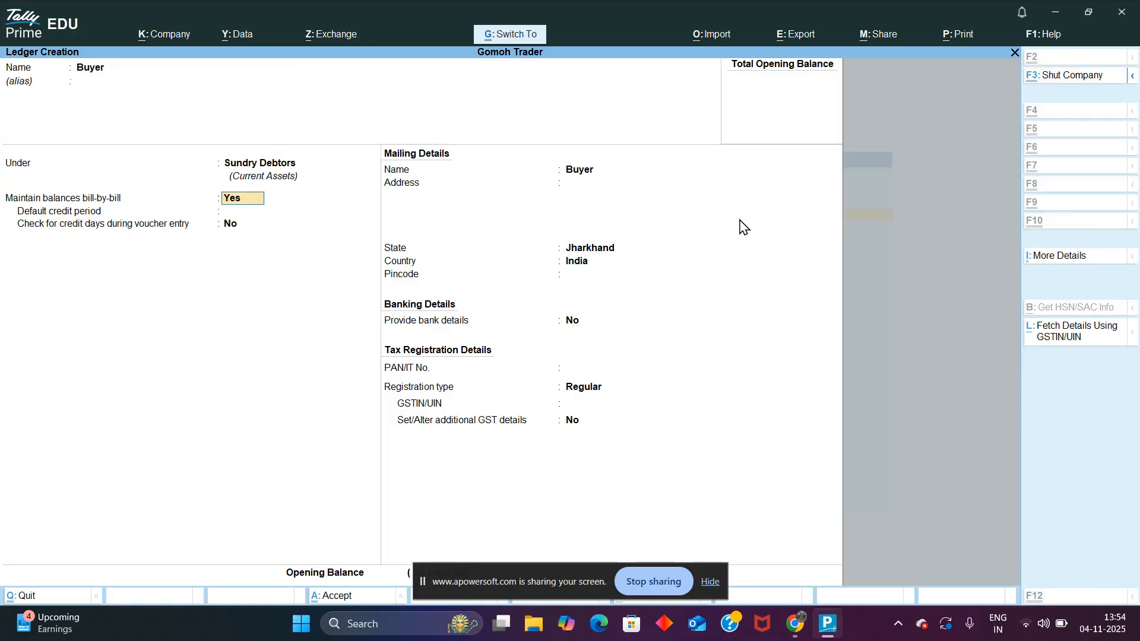
pyautogui.hotkey('ctrl', 'a')
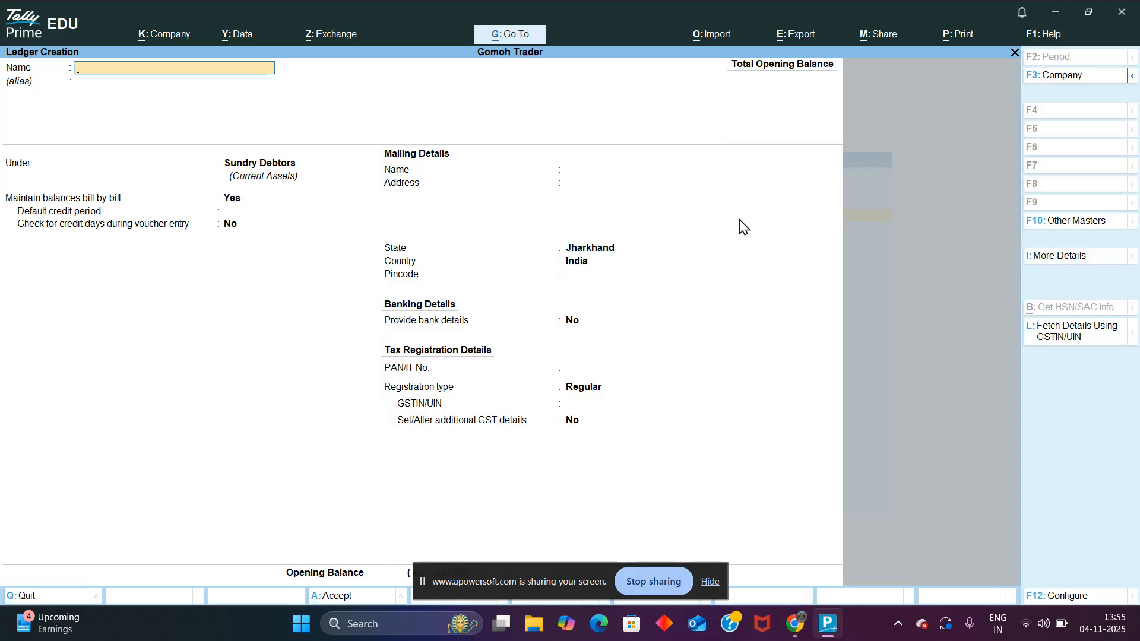
# Create a ledger named Purchase under Purchase Accounts and save it with the default details.
pyautogui.write('Purchase')
pyautogui.press('Return')
pyautogui.write('Pur')
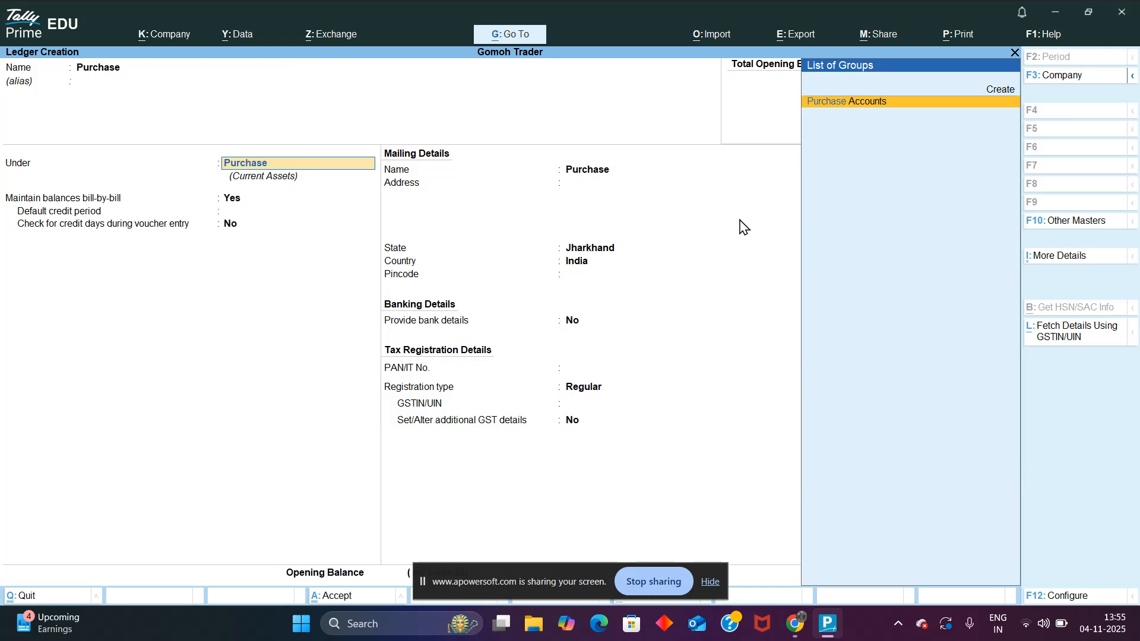
pyautogui.press('Return')
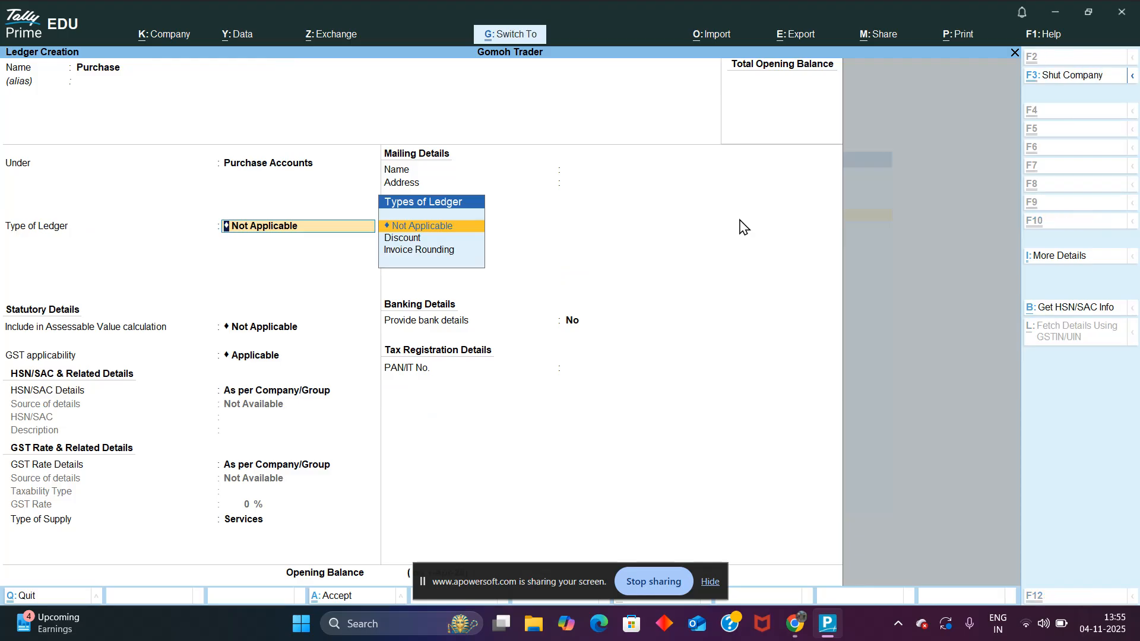
pyautogui.hotkey('ctrl', 'a')
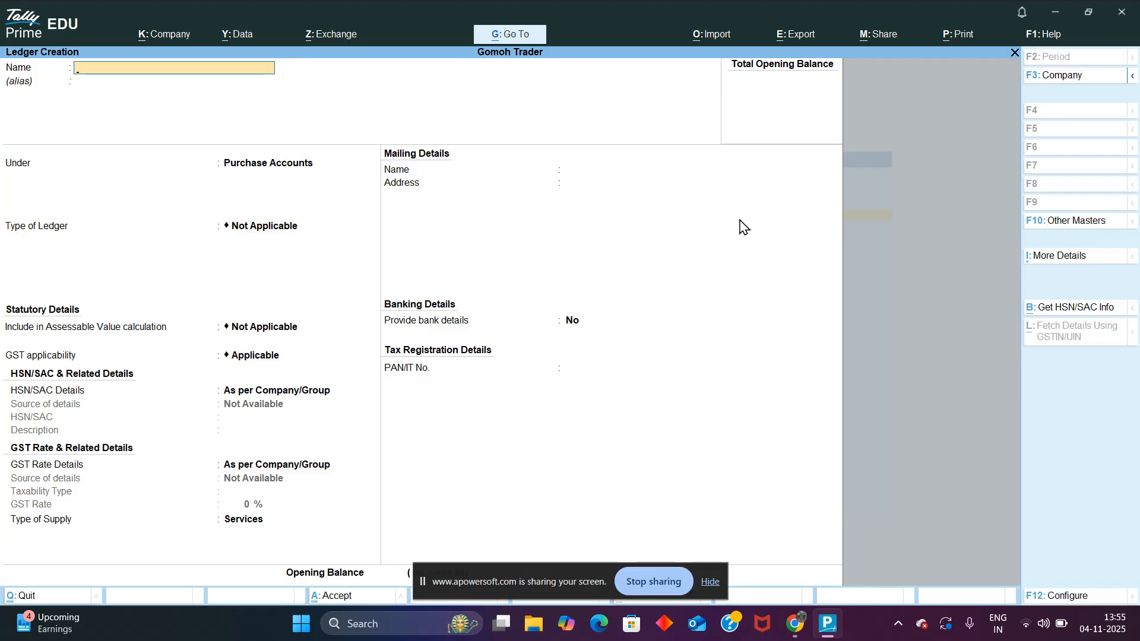
# Name the next new ledger Sales, with "\" as its alias.
pyautogui.write('Sales')
pyautogui.press('Return')
pyautogui.write('\\')
pyautogui.press('Return')
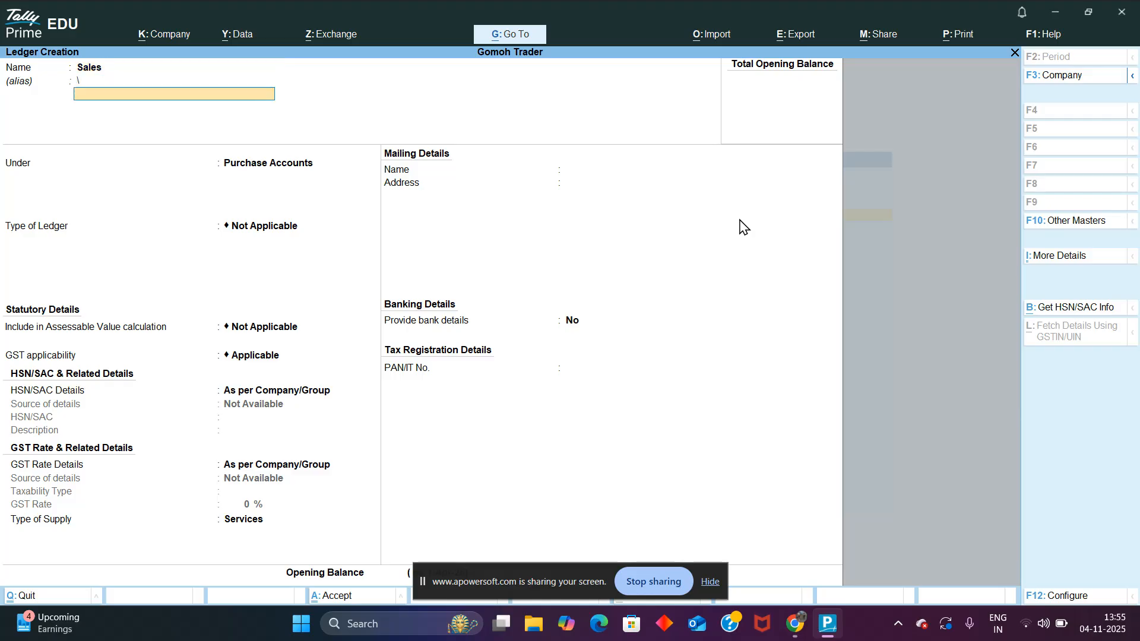
pyautogui.press('Up')
pyautogui.press('Up')
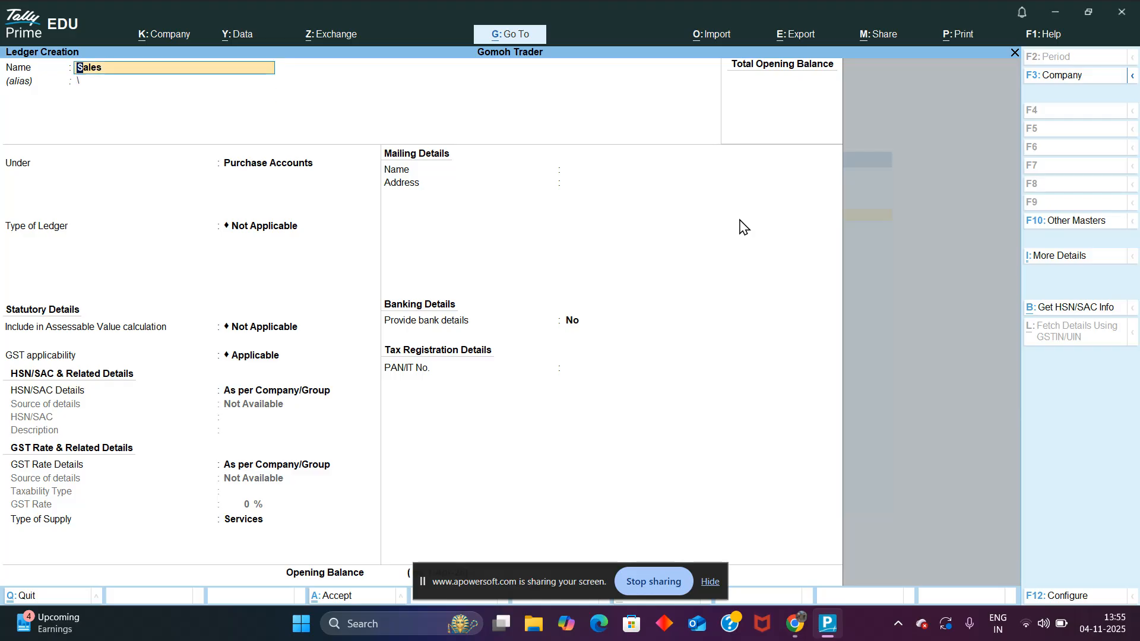
pyautogui.press('Down')
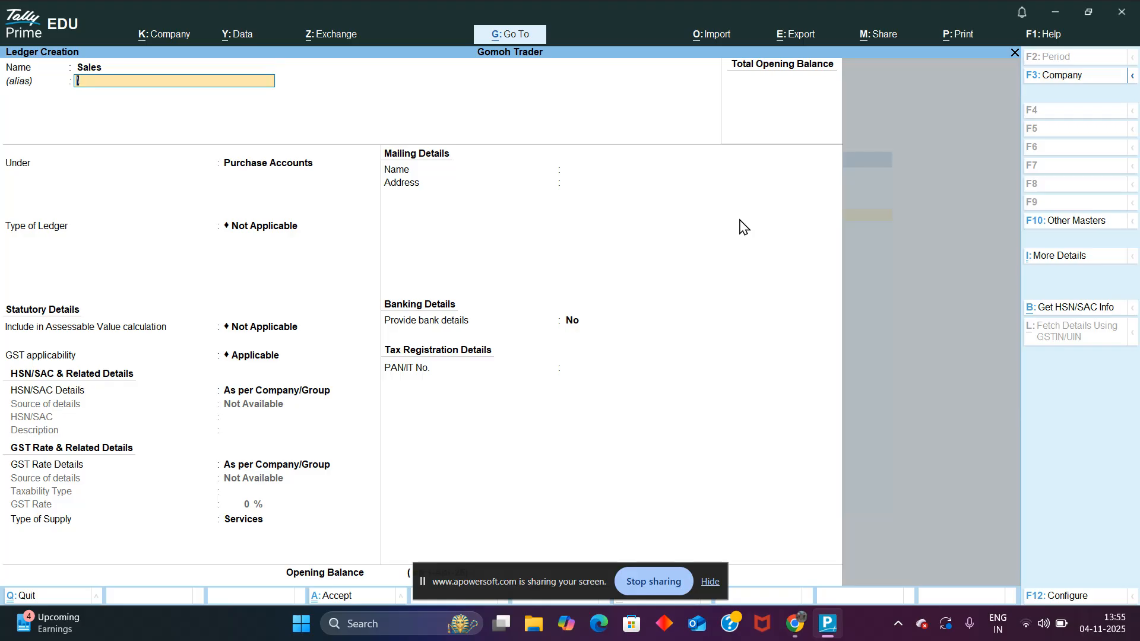
pyautogui.press('Return')
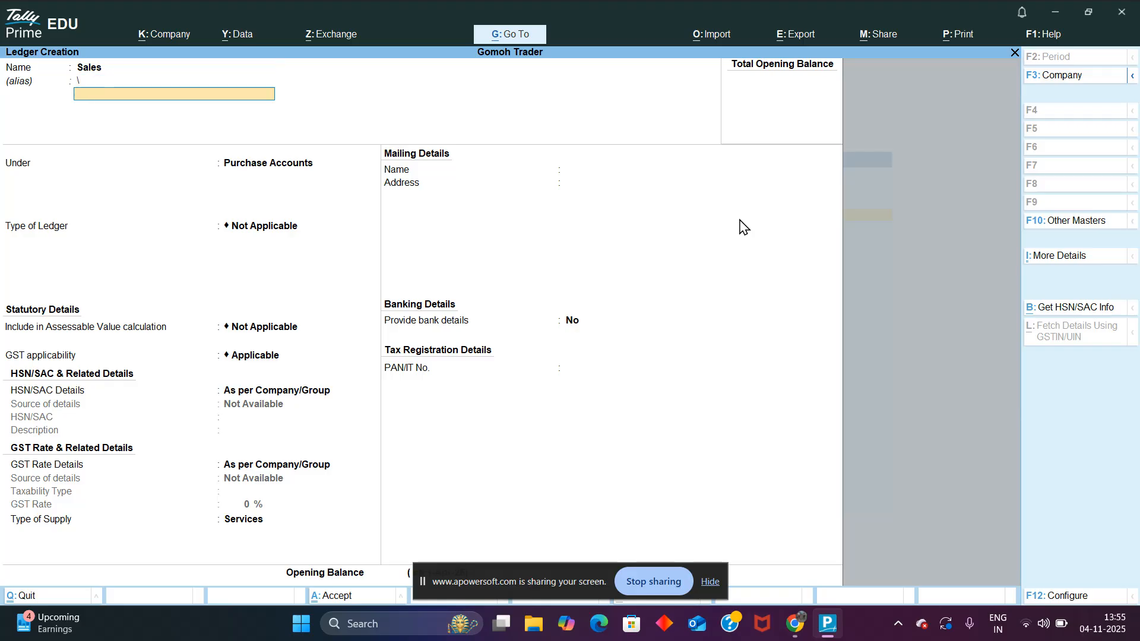
# Place the Sales ledger under Sales Accounts, save it, and return to the Gateway of Tally.
pyautogui.write('Sales')
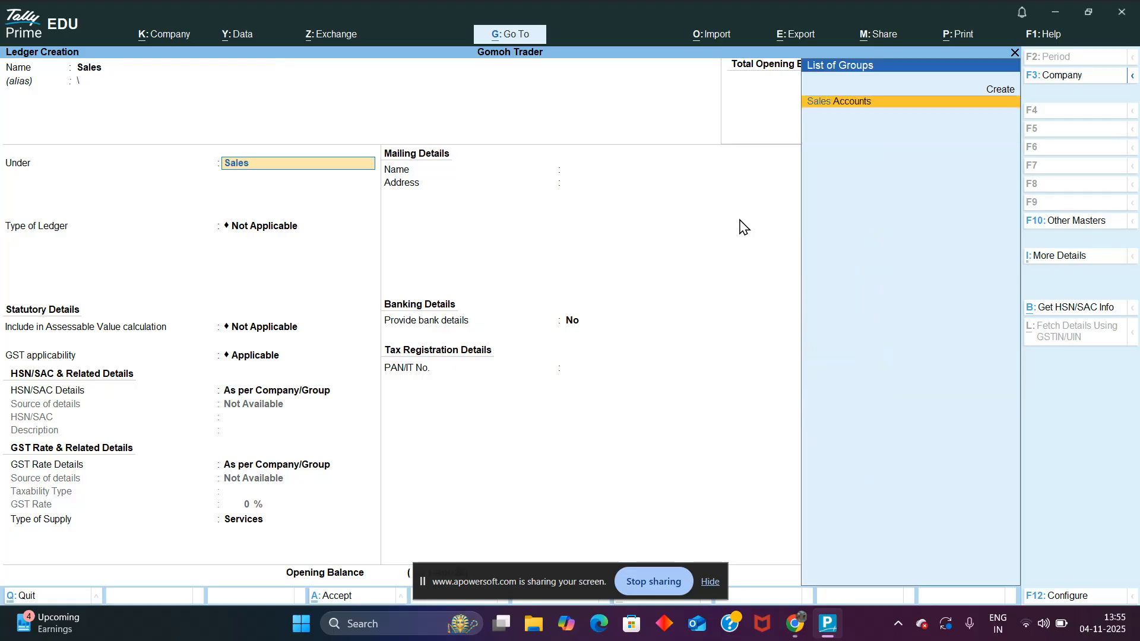
pyautogui.press('Return')
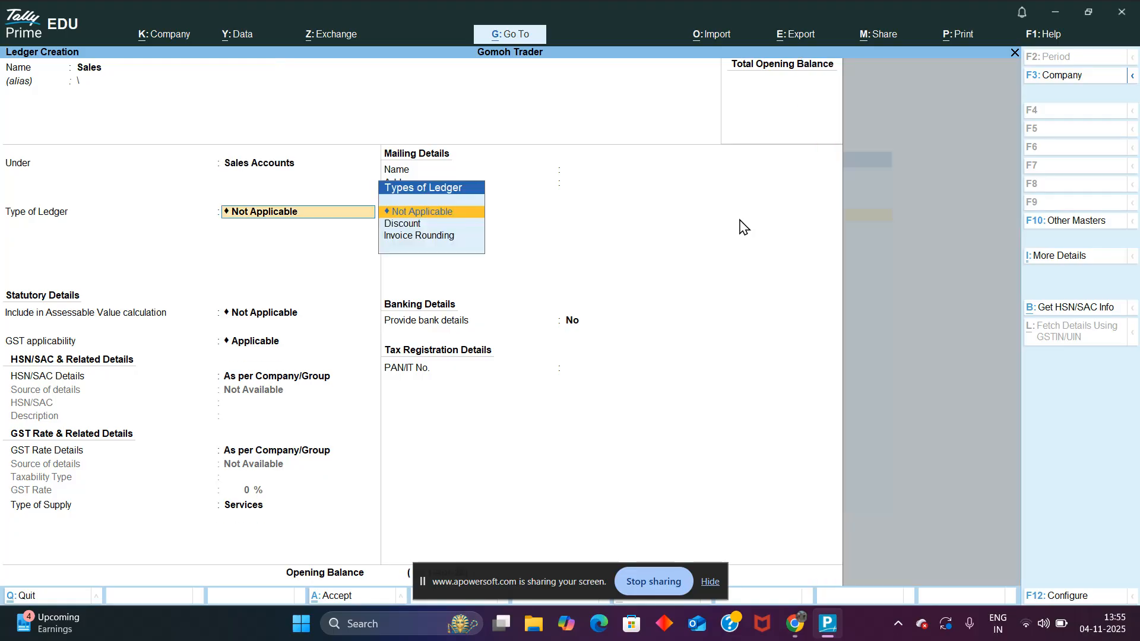
pyautogui.hotkey('ctrl', 'a')
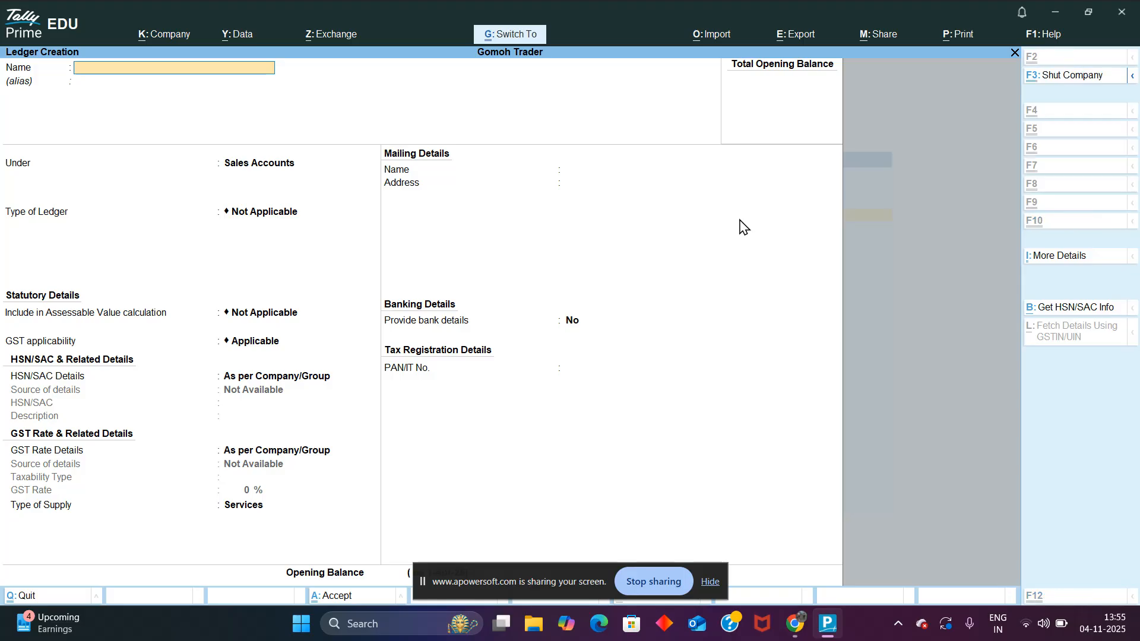
pyautogui.press('Escape')
pyautogui.press('Escape')
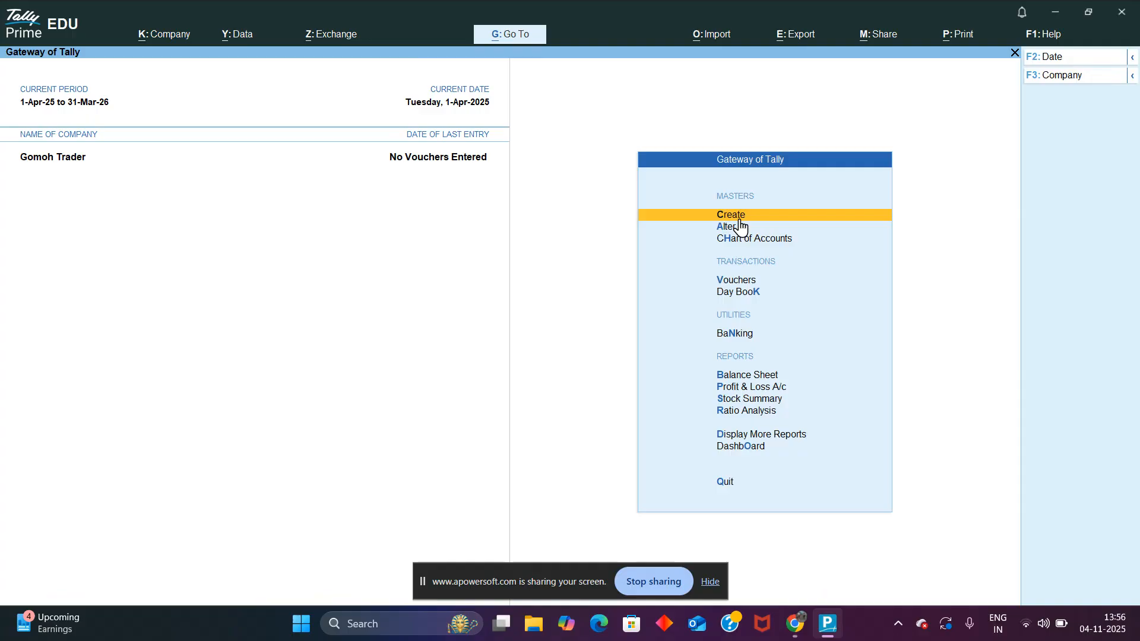
# Open voucher entry and switch the new voucher to the Purchase type.
pyautogui.press('Down')
pyautogui.press('Down')
pyautogui.press('Down')
pyautogui.press('Down')
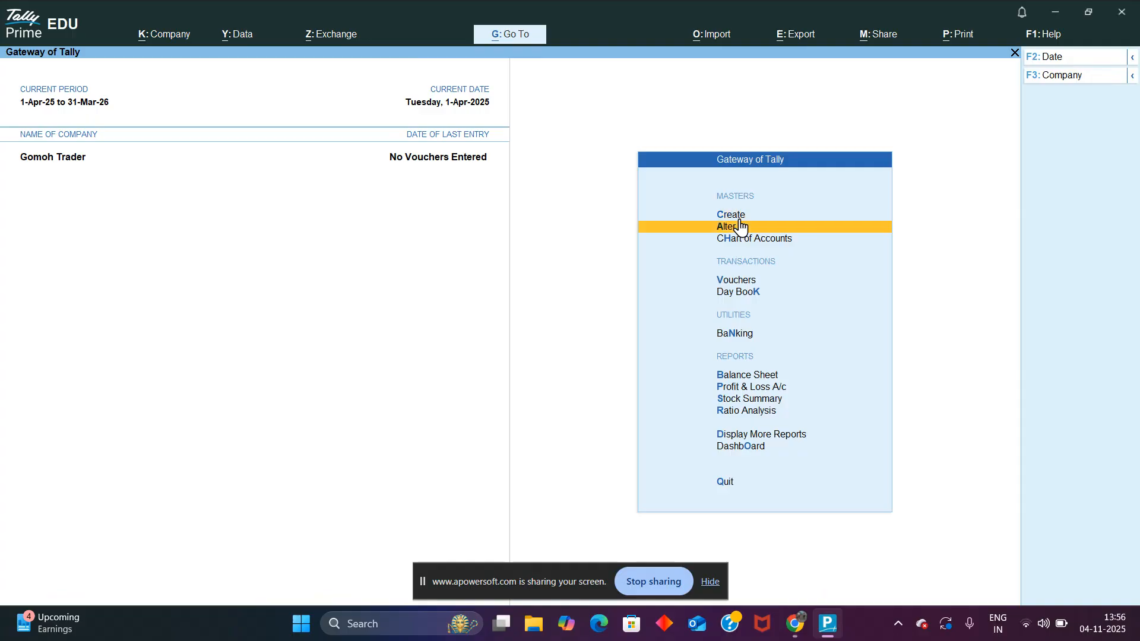
pyautogui.press('Up')
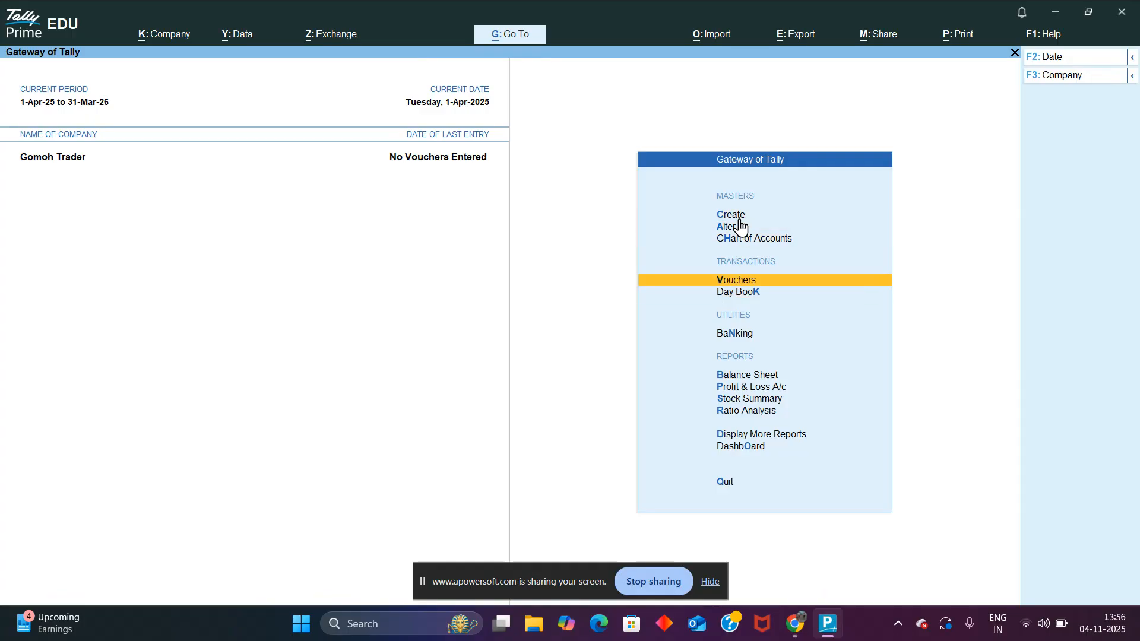
pyautogui.press('Return')
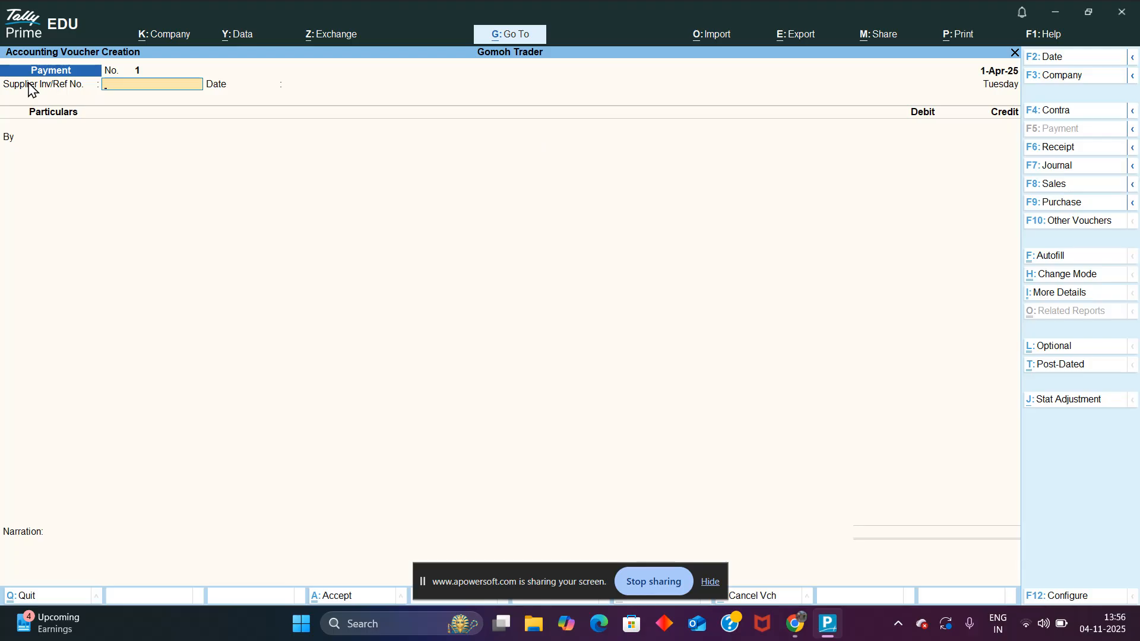
pyautogui.click(1048, 211)
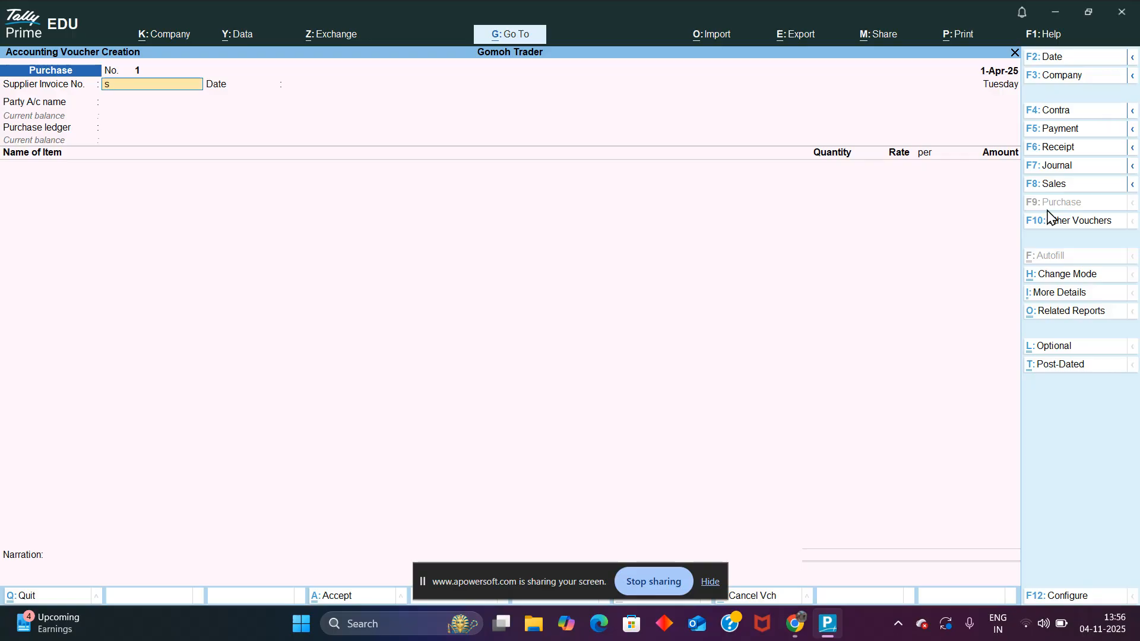
# Enter supplier invoice number supp/001/20245 dated 1-Apr-25 and choose Supplier as the purchase voucher's party account.
pyautogui.write('pp/001/20245')
pyautogui.press('Return')
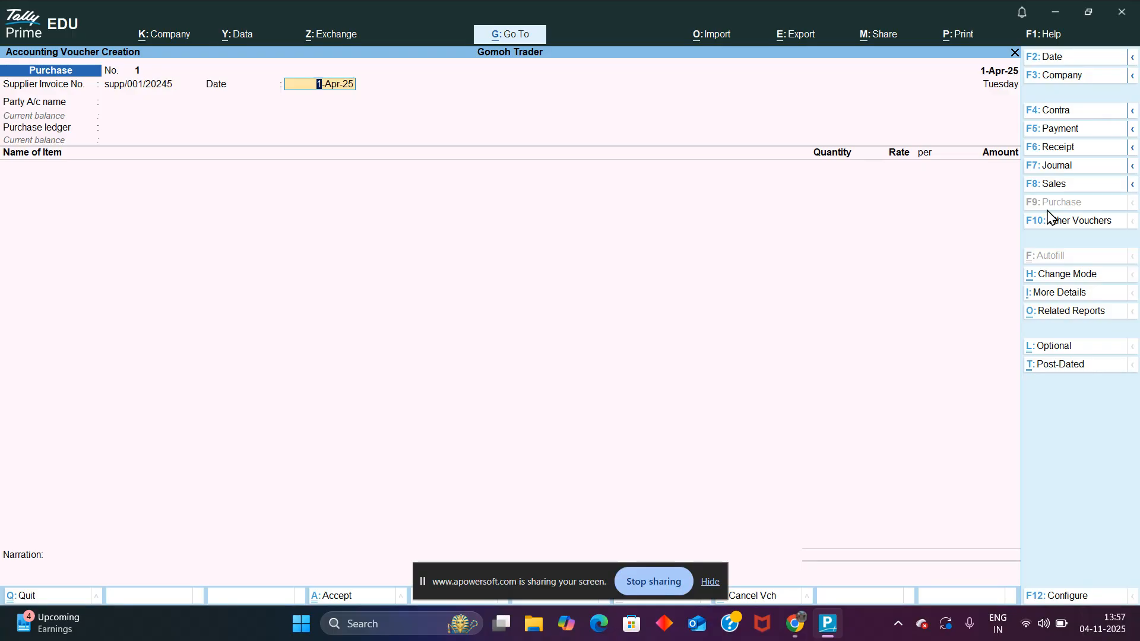
pyautogui.press('Return')
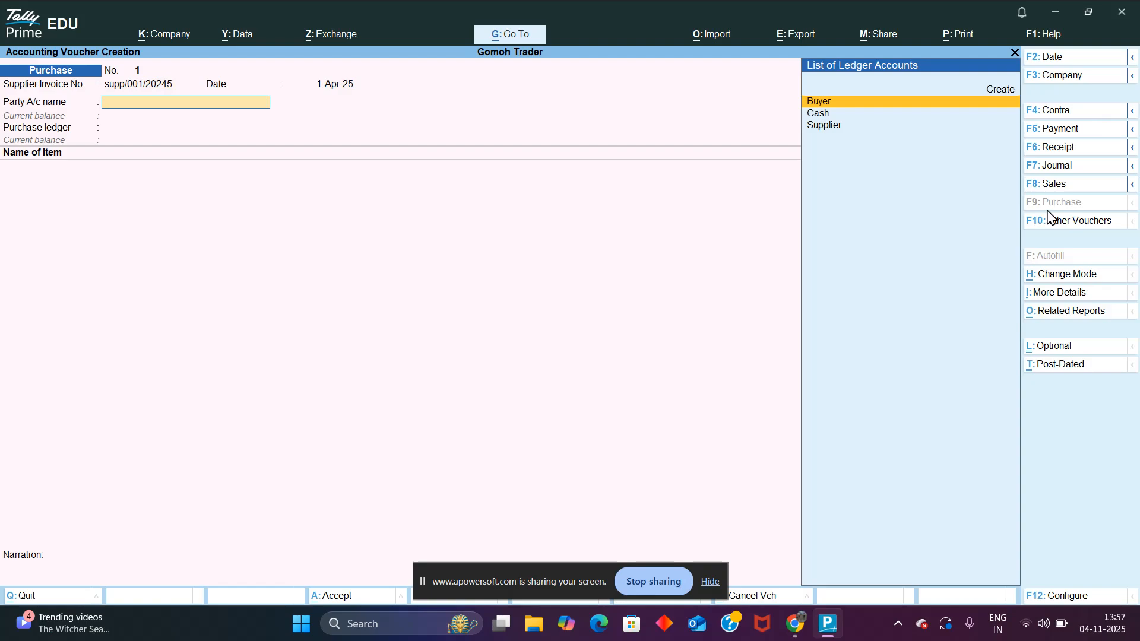
pyautogui.press('Down')
pyautogui.press('Down')
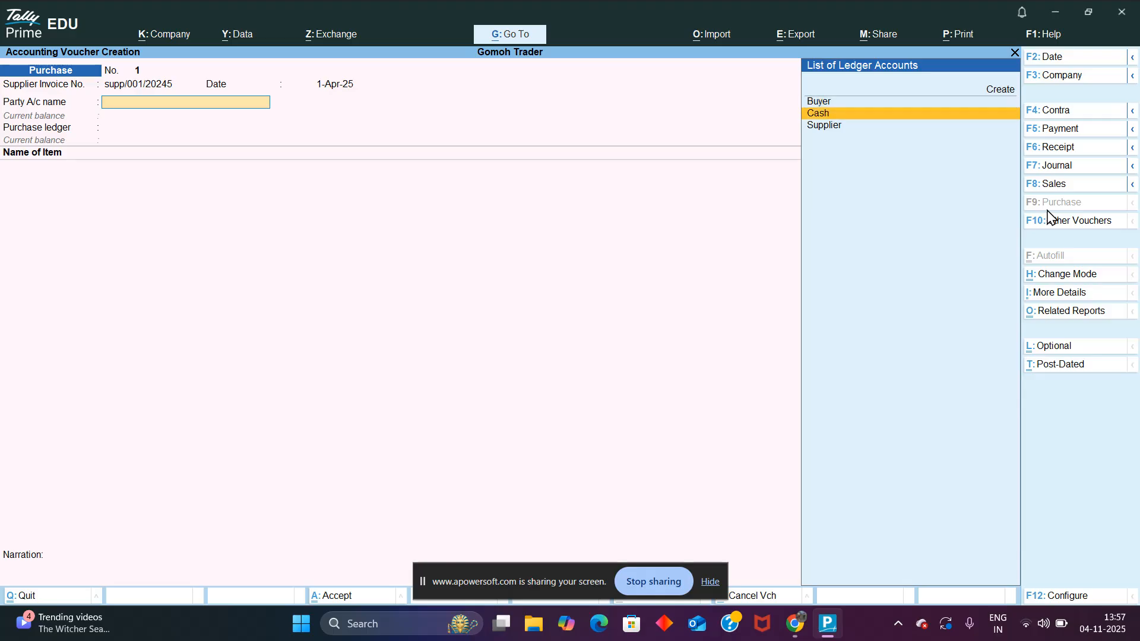
pyautogui.press('Return')
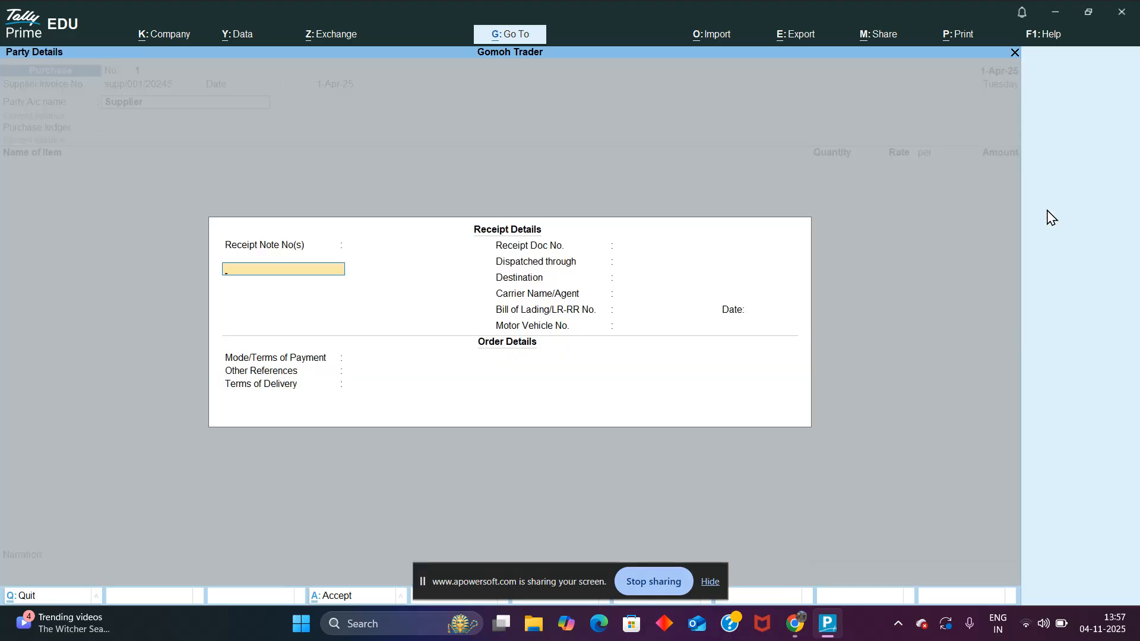
# Skip the optional receipt and party details and choose Purchase as the voucher's purchase ledger.
pyautogui.press('Return')
pyautogui.press('Return')
pyautogui.press('Return')
pyautogui.press('Return')
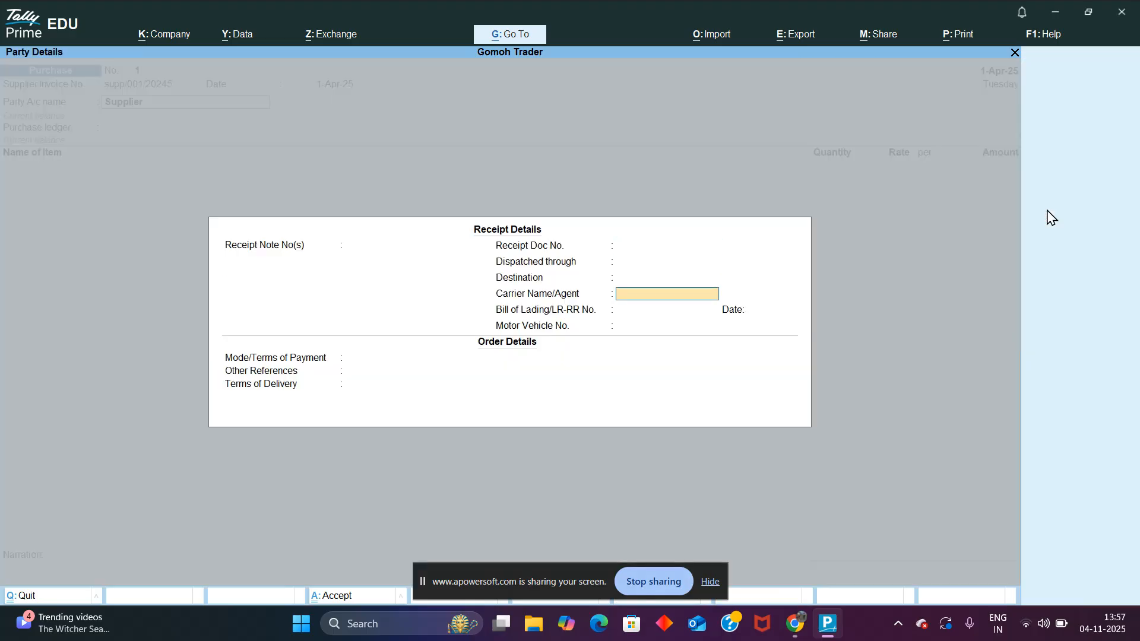
pyautogui.press('Escape')
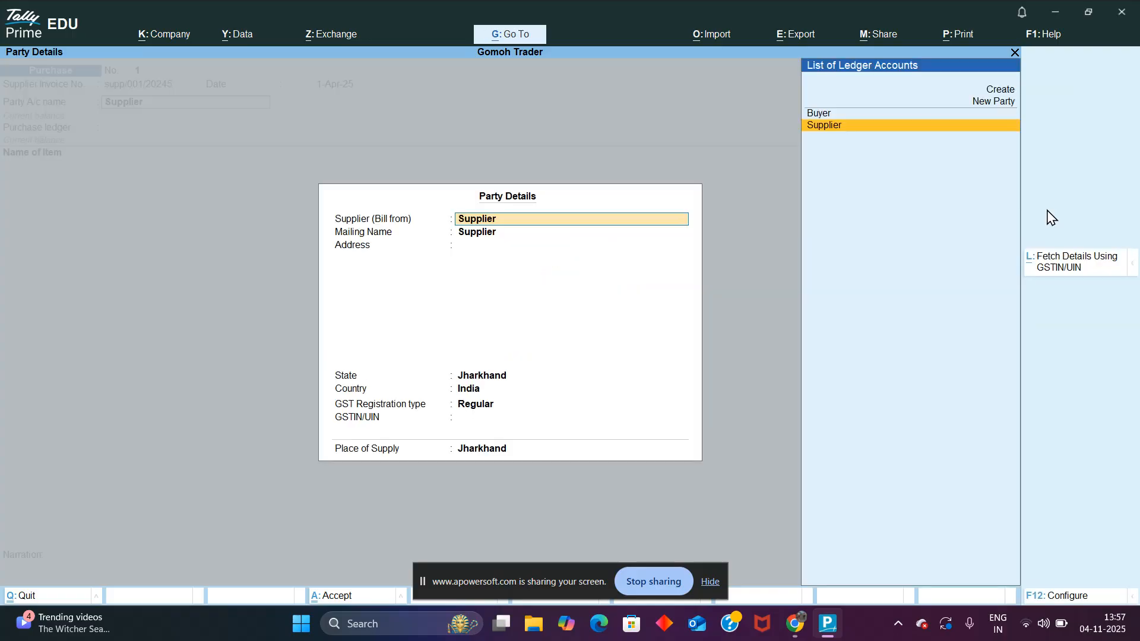
pyautogui.press('Escape')
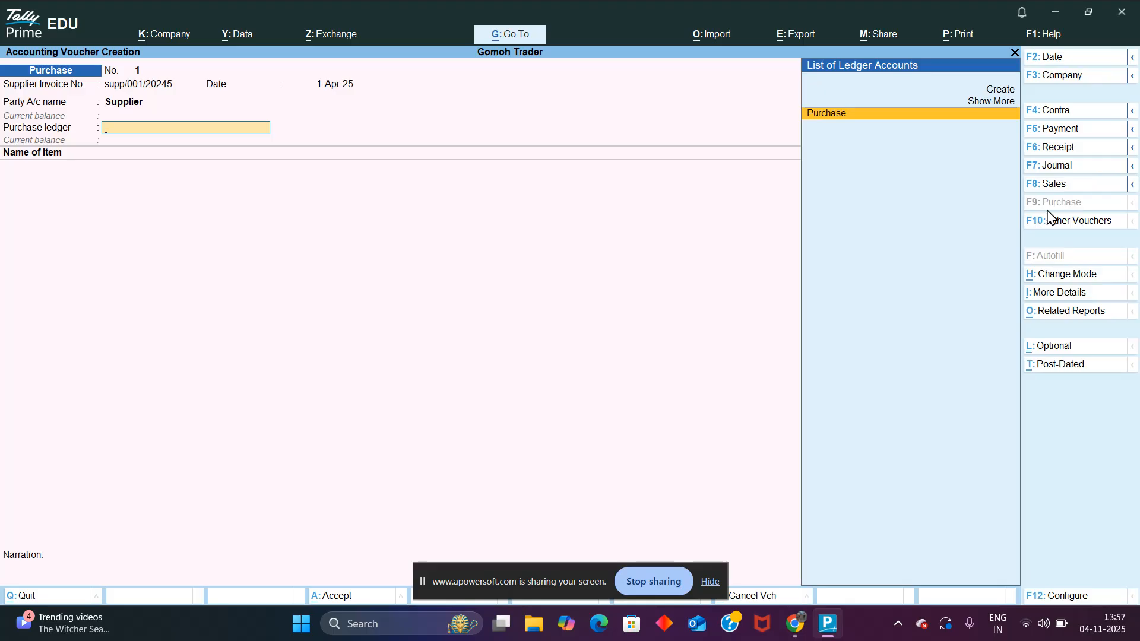
pyautogui.press('Return')
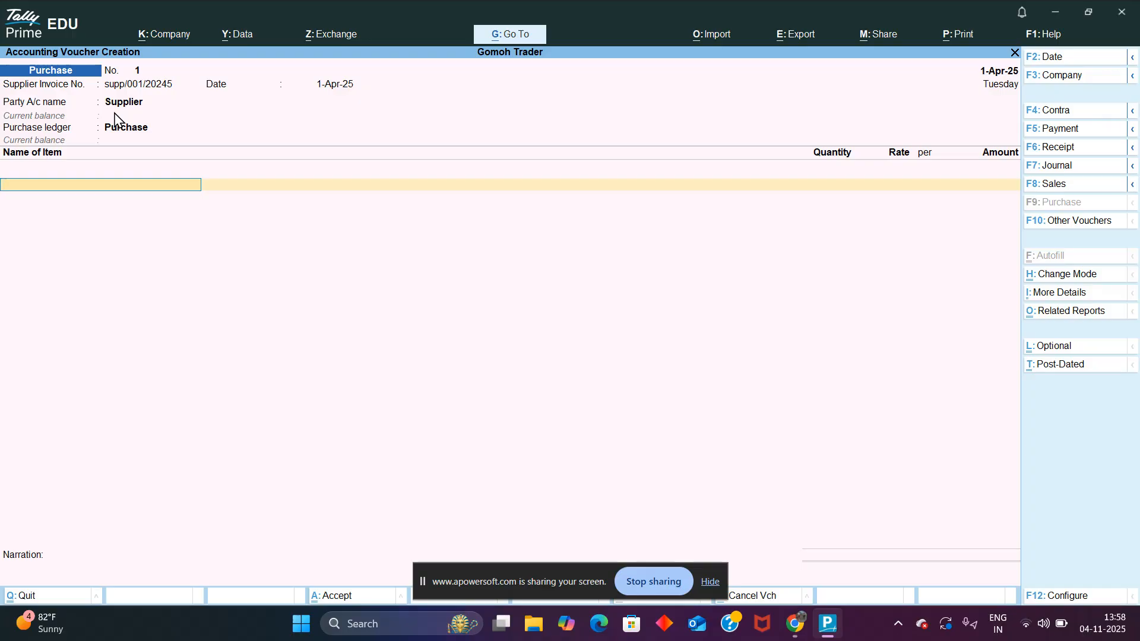
# Start a new stock item from the voucher's item line, named Basmati Rice, under Primary with category Not Applicable.
pyautogui.hotkey('alt', 'c')
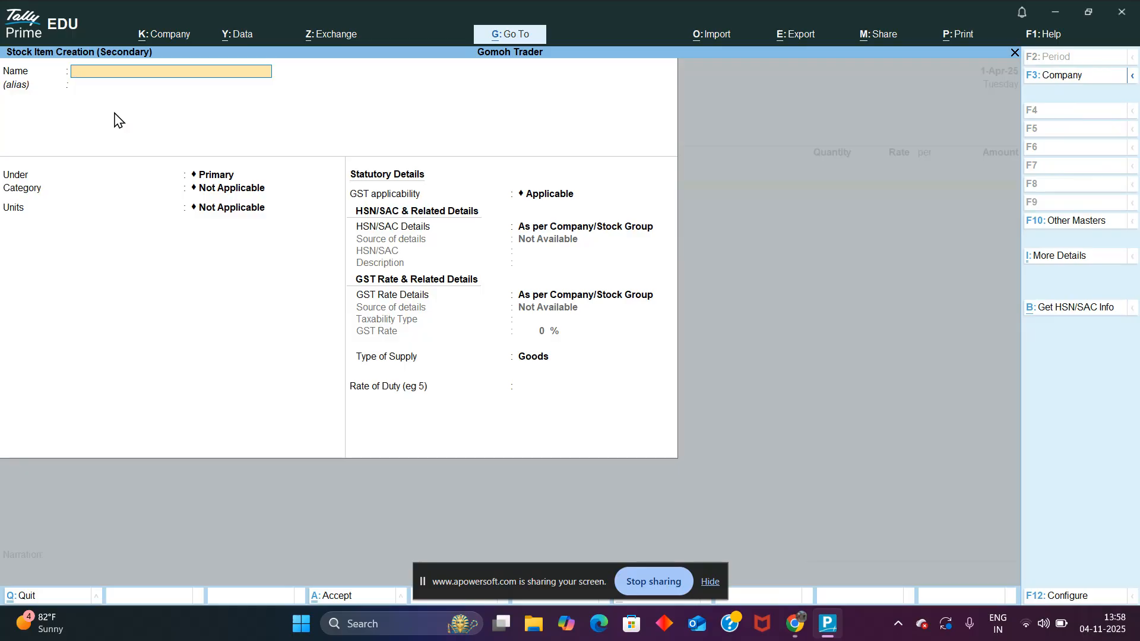
pyautogui.press('Escape')
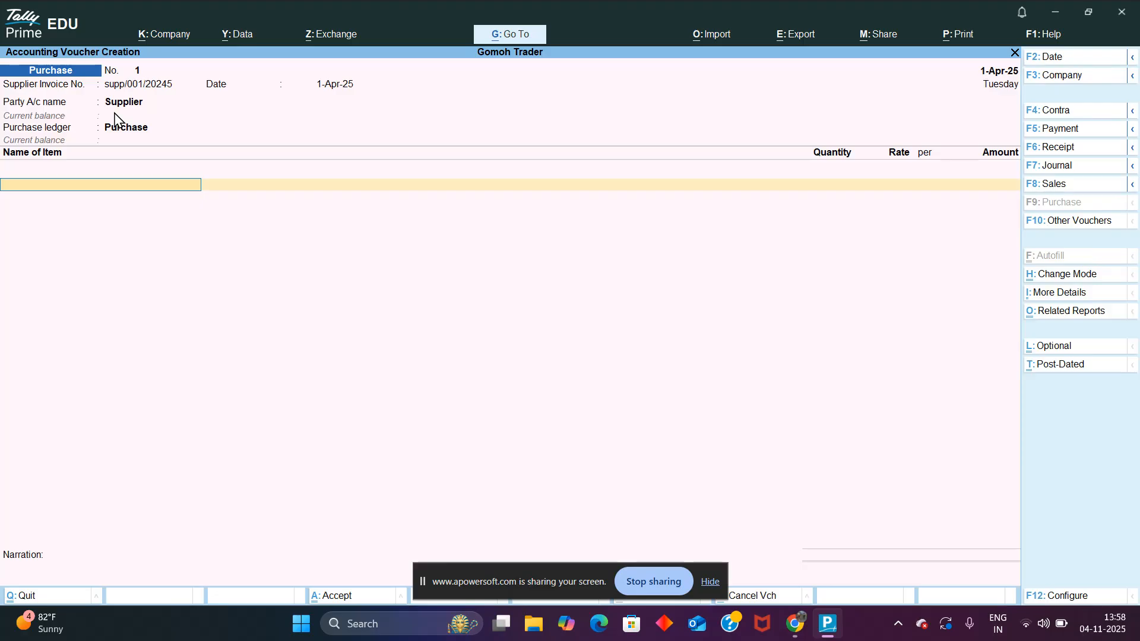
pyautogui.hotkey('alt', 'c')
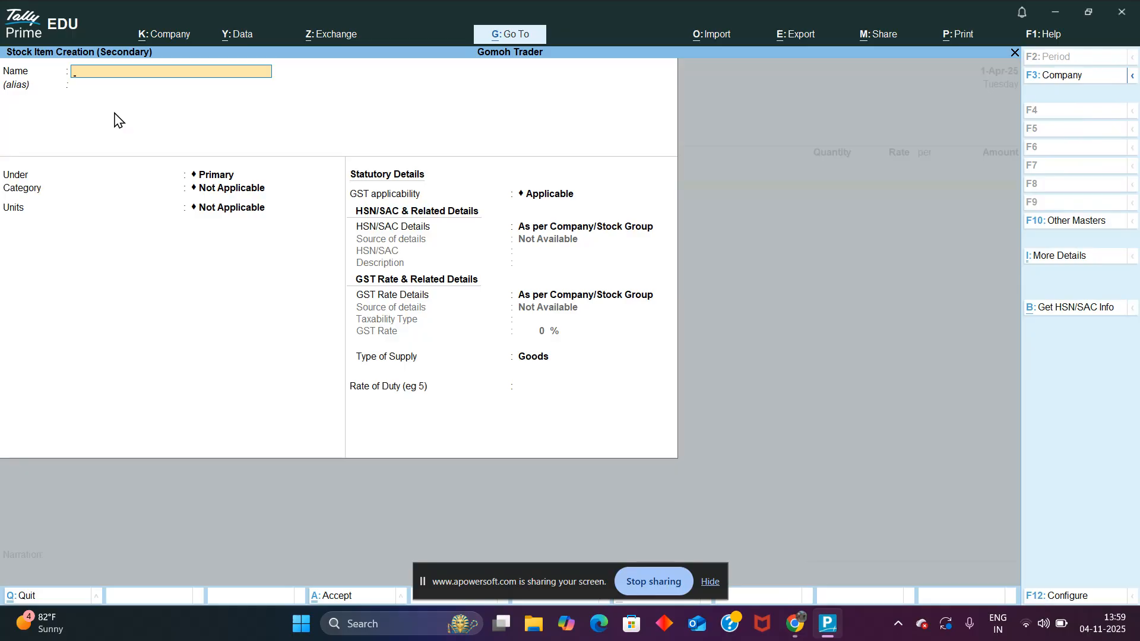
pyautogui.write('Basmati R')
pyautogui.press('Return')
pyautogui.press('Return')
pyautogui.press('Return')
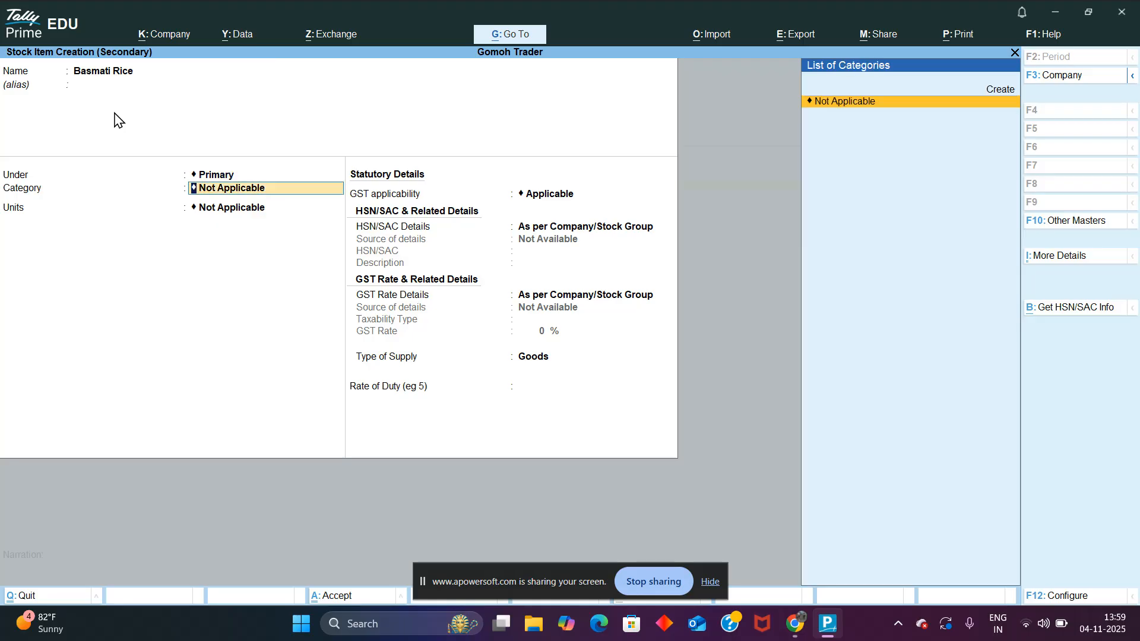
pyautogui.press('Return')
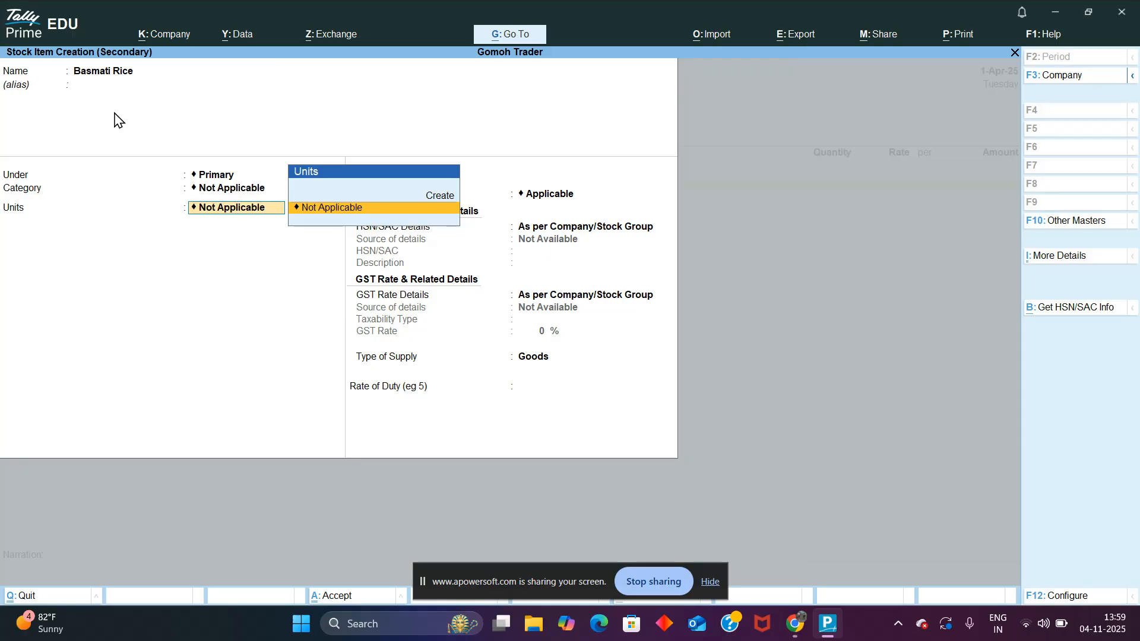
# Create unit kg, formal name Kilogram, UQC KGS-KILOGRAMS, 0 decimal places, for Basmati Rice and save the stock item.
pyautogui.hotkey('alt', 'c')
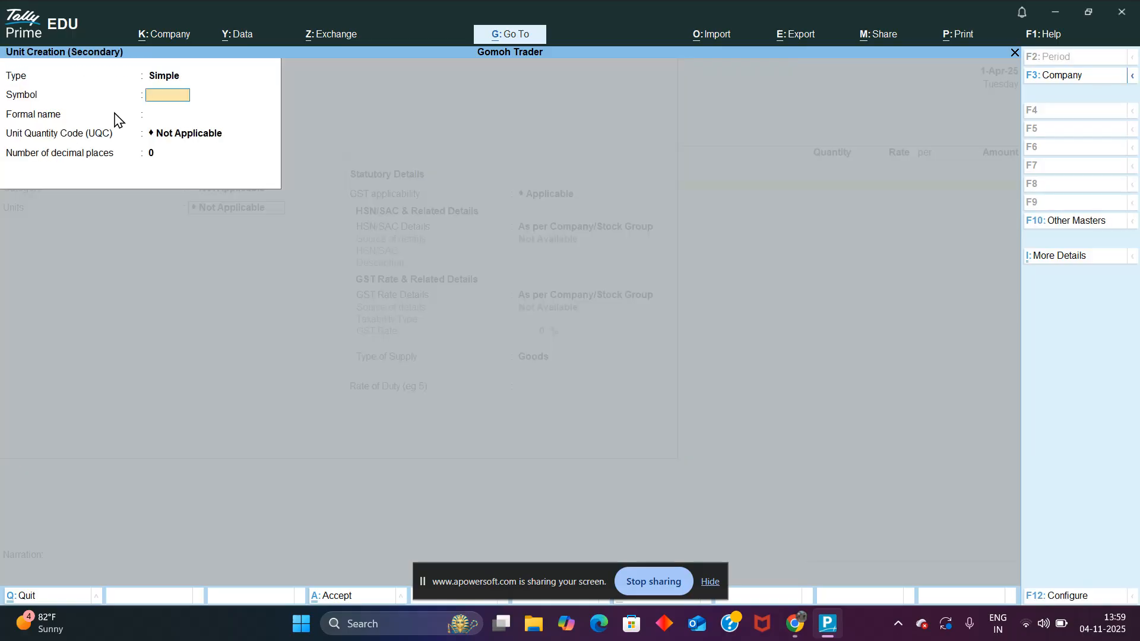
pyautogui.press('Escape')
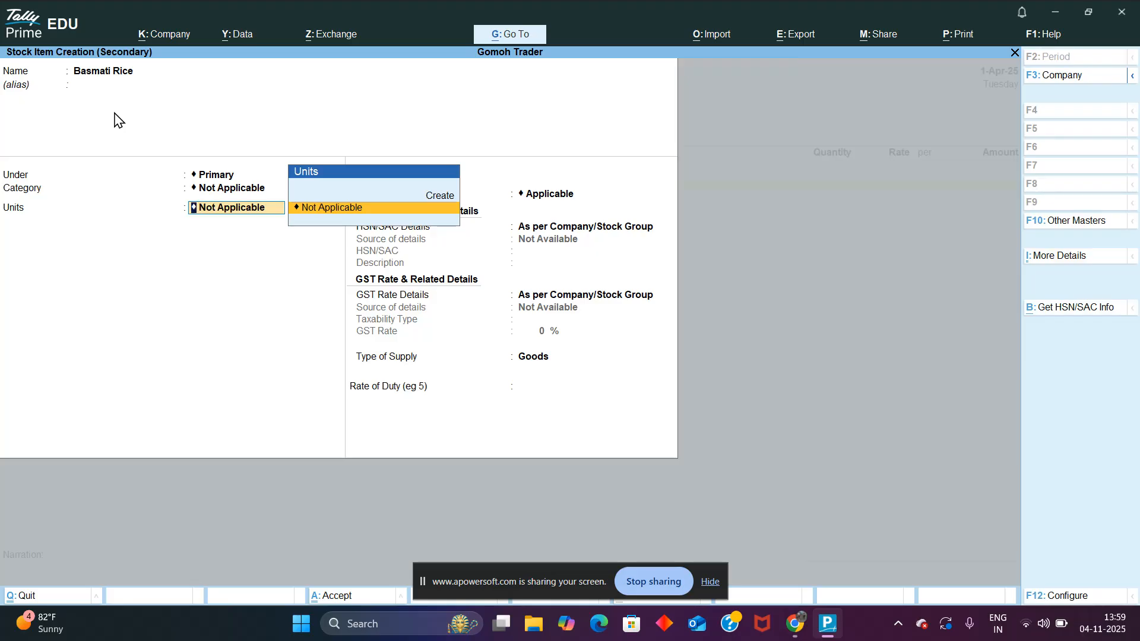
pyautogui.hotkey('alt', 'c')
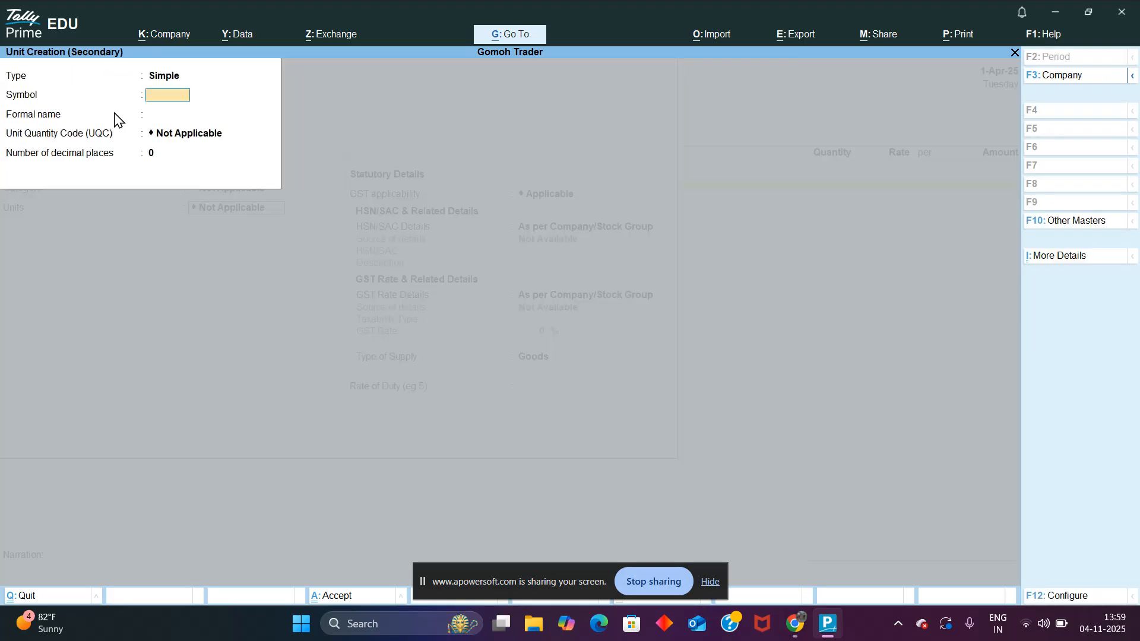
pyautogui.write('kg')
pyautogui.press('Return')
pyautogui.write('Kilogram')
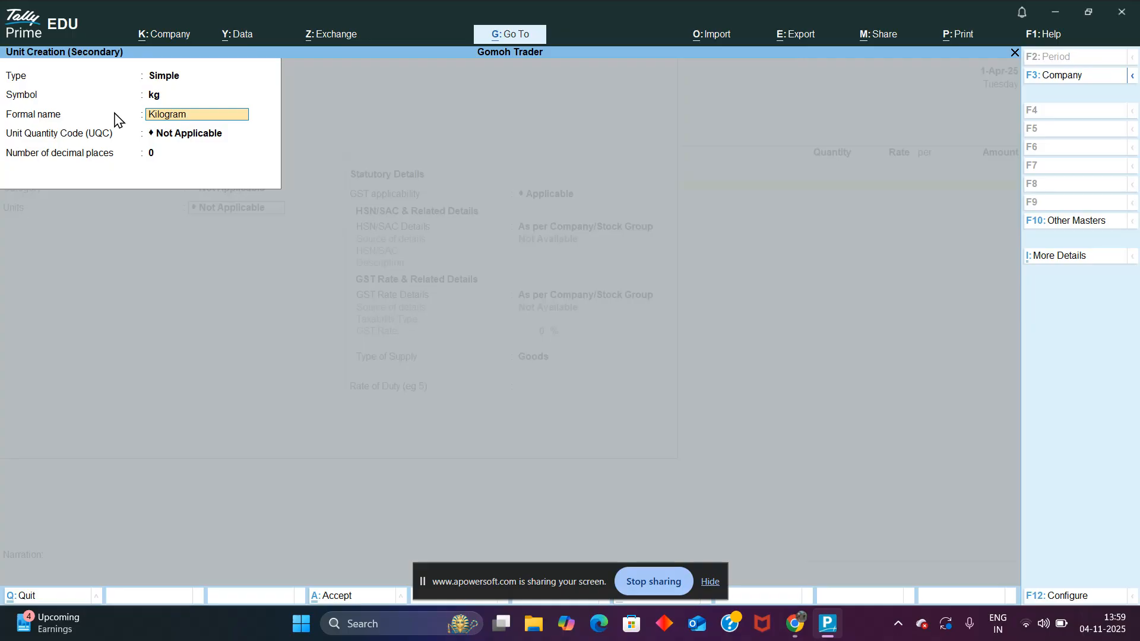
pyautogui.press('Return')
pyautogui.write('kg')
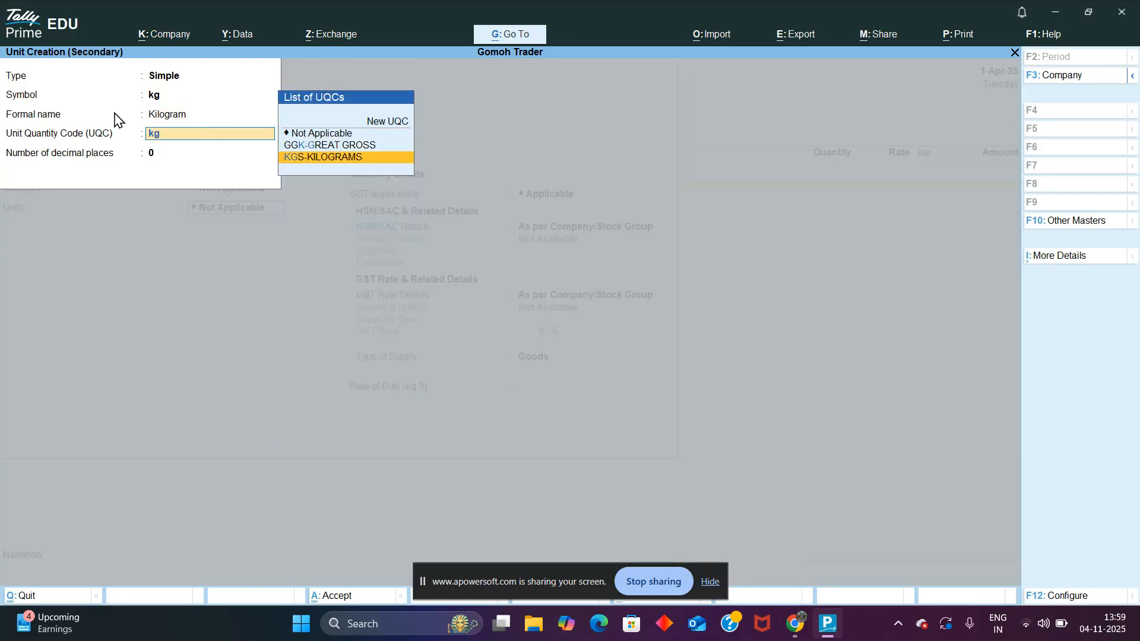
pyautogui.press('Return')
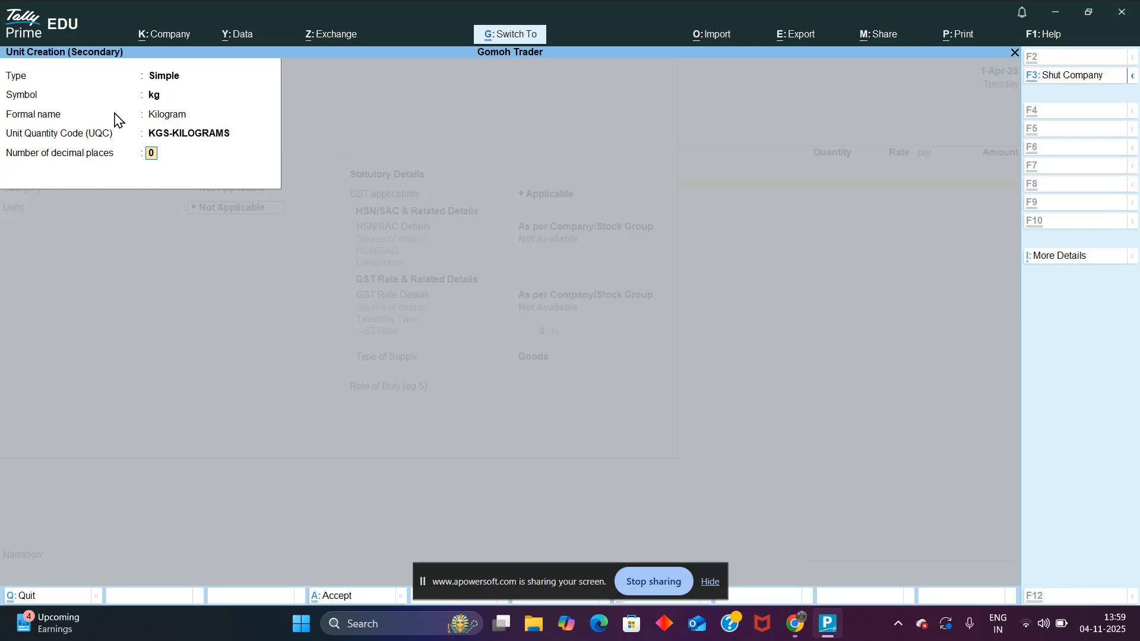
pyautogui.press('Return')
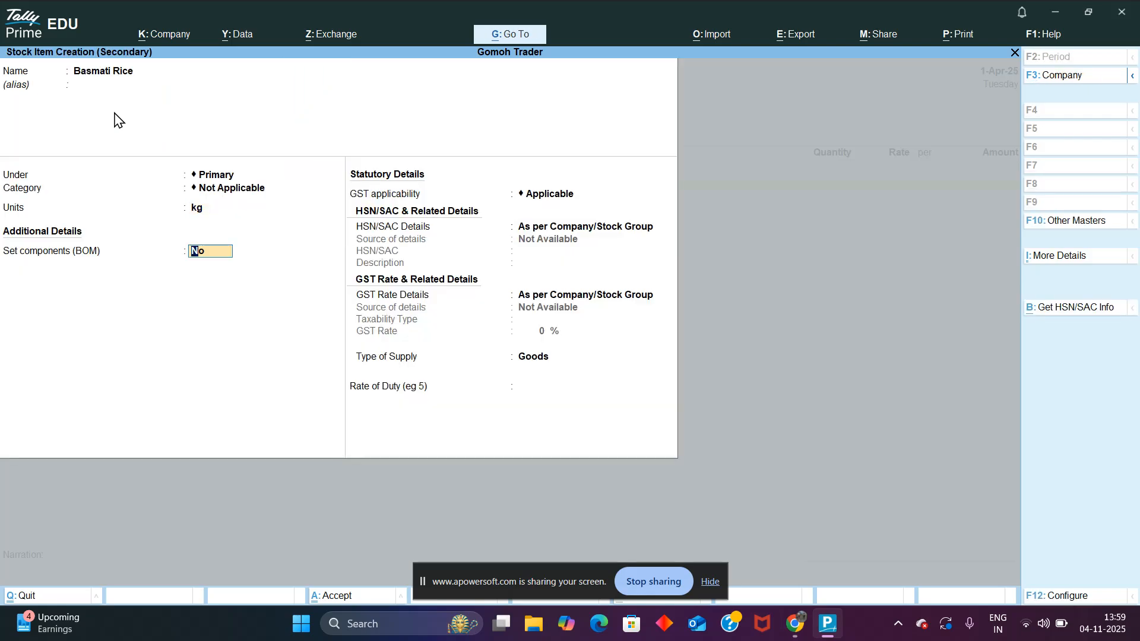
pyautogui.press('ctrl')
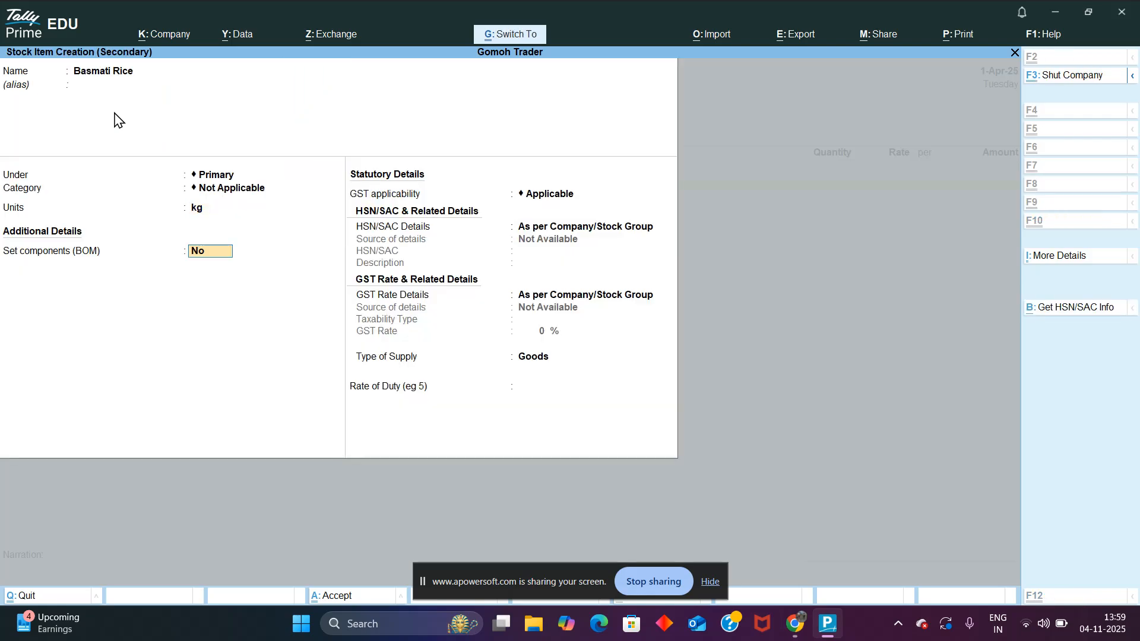
pyautogui.hotkey('ctrl', 'a')
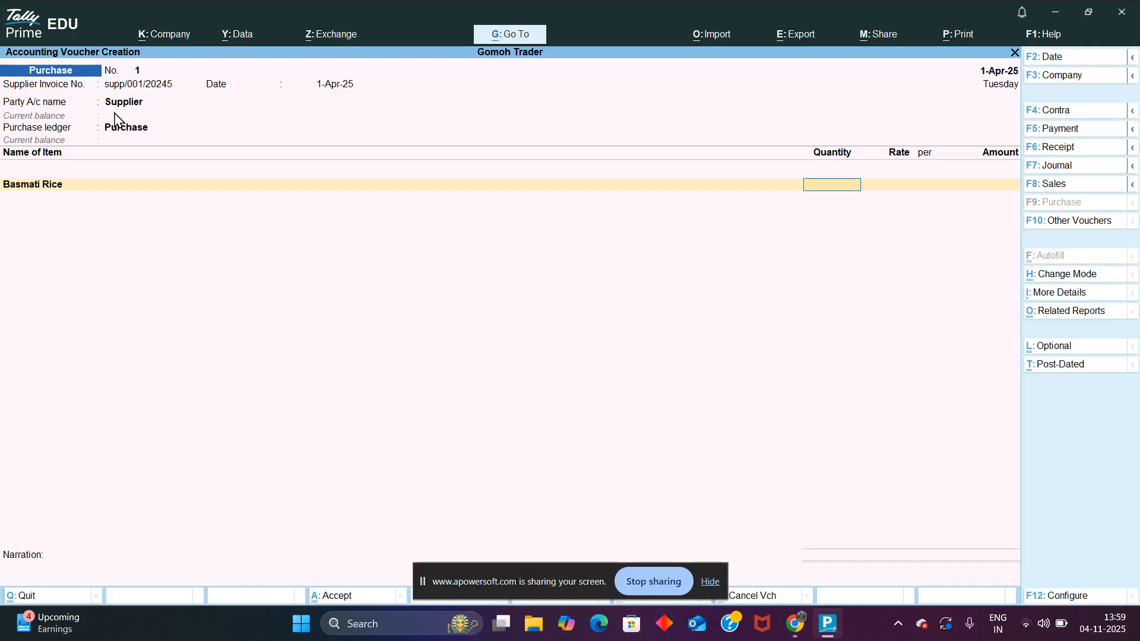
# Enter a quantity of 500 kg at a rate of 140 per kg for Basmati Rice.
pyautogui.write('5020')
pyautogui.press('BackSpace')
pyautogui.press('BackSpace')
pyautogui.write('0')
pyautogui.press('Return')
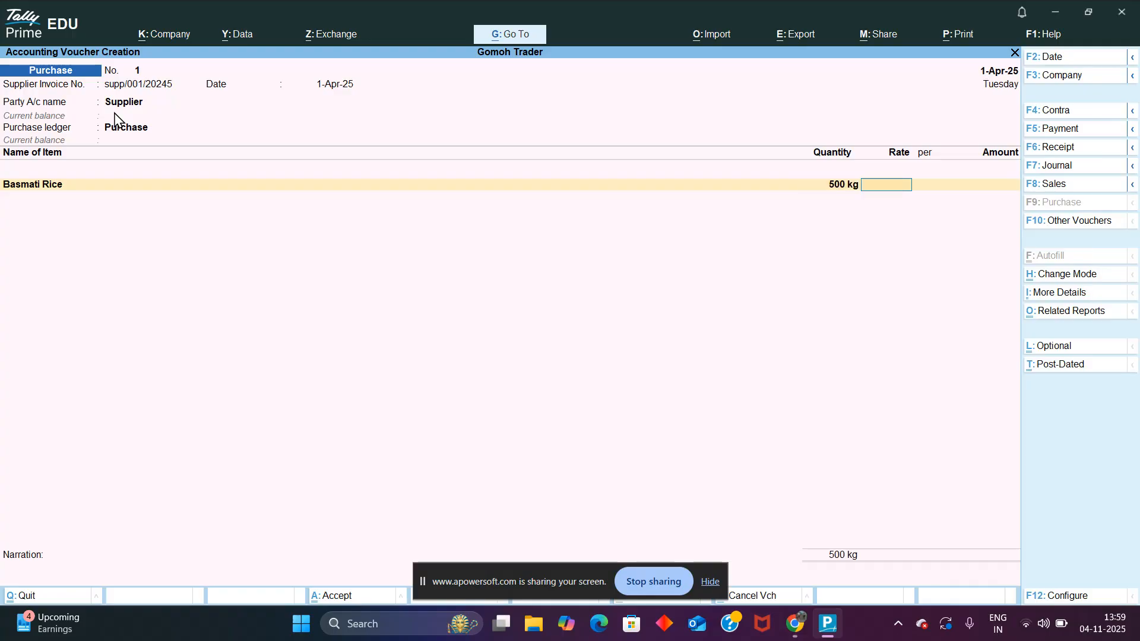
pyautogui.write('140')
pyautogui.press('Return')
pyautogui.press('Return')
pyautogui.press('Return')
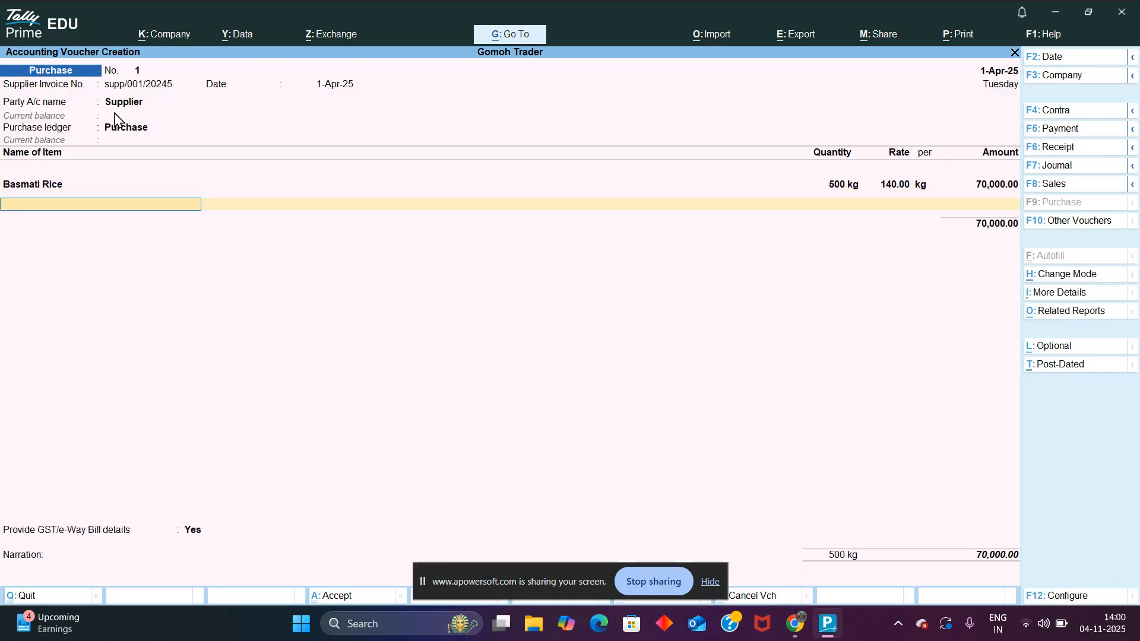
# Create and save the stock item Masoor Dal for the second item line, under Primary with kg as its unit.
pyautogui.press('ctrl')
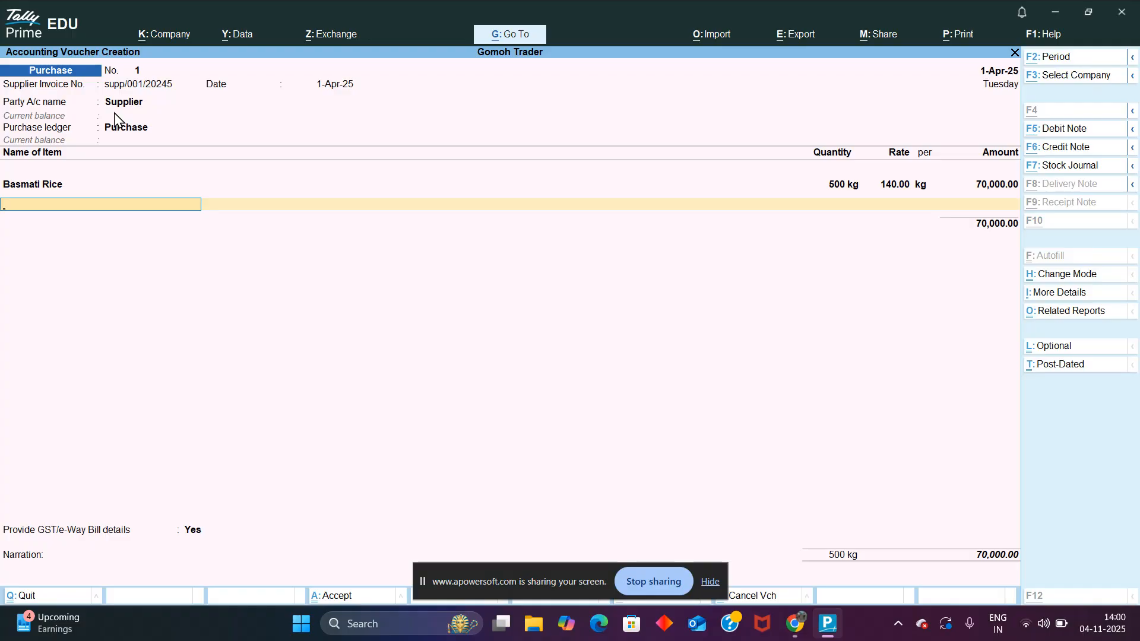
pyautogui.hotkey('alt', 'c')
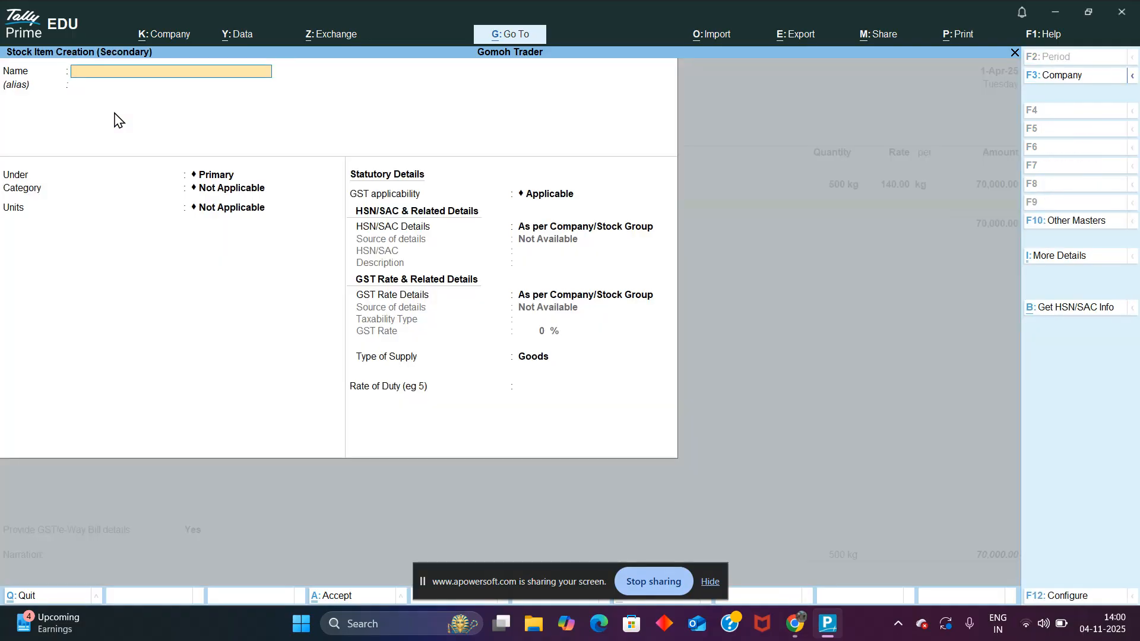
pyautogui.write('Masoor Dal')
pyautogui.press('Return')
pyautogui.press('Return')
pyautogui.press('Return')
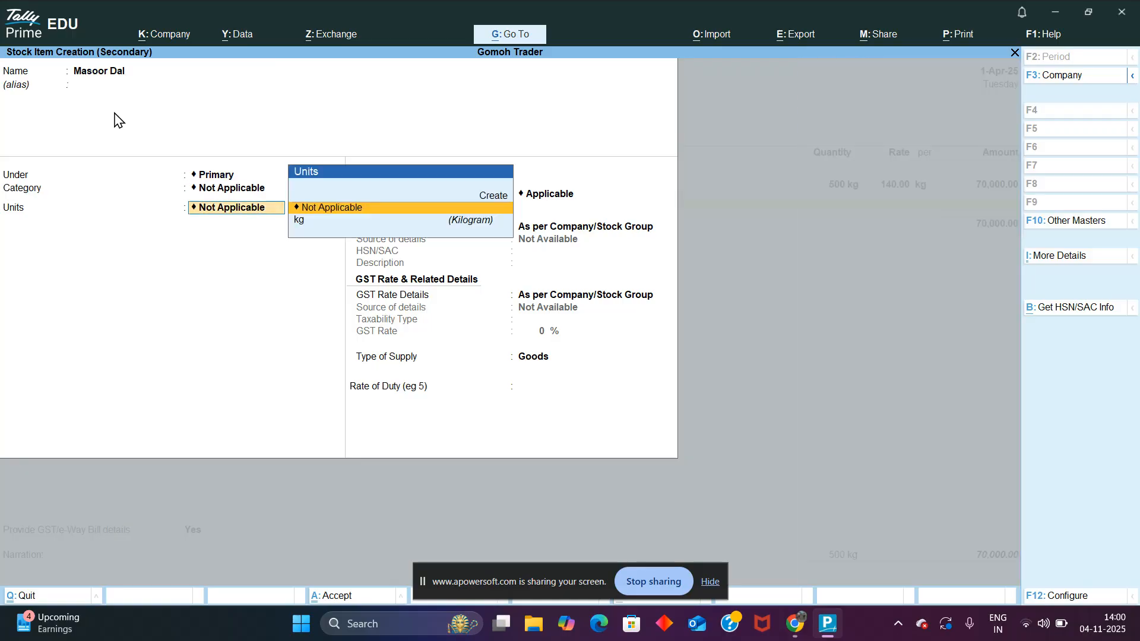
pyautogui.press('Down')
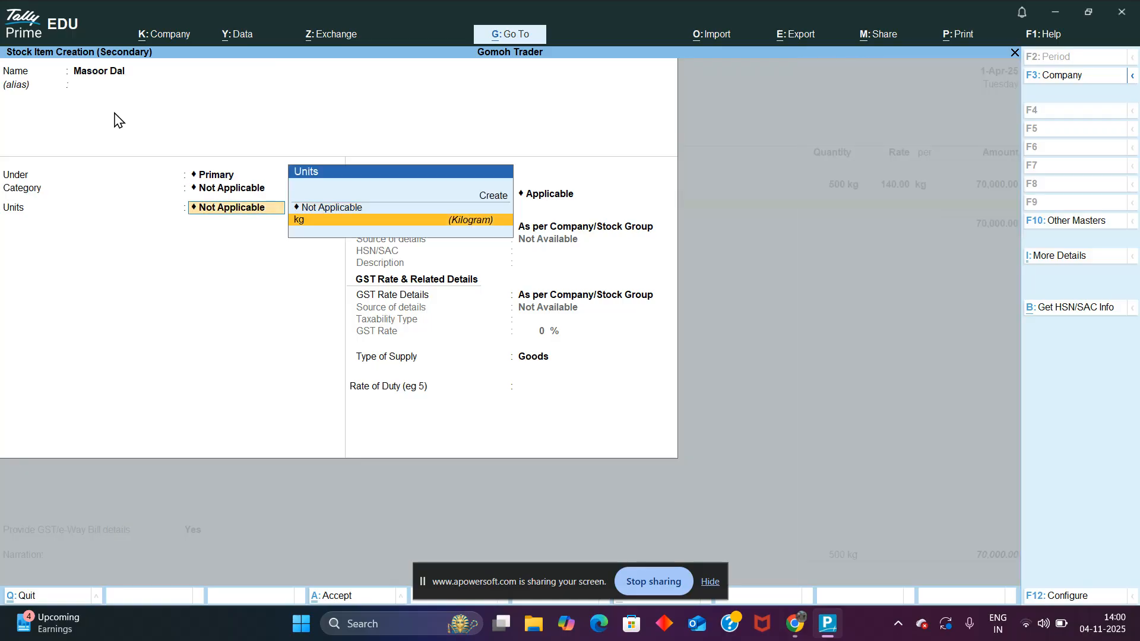
pyautogui.press('Return')
pyautogui.press('ctrl')
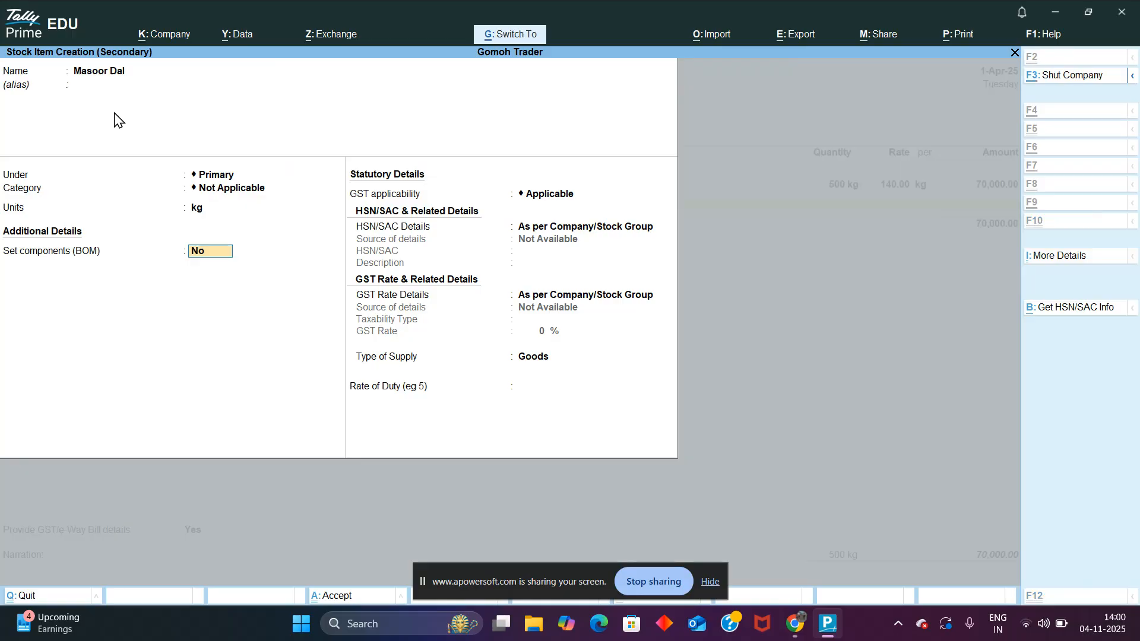
pyautogui.hotkey('ctrl', 'a')
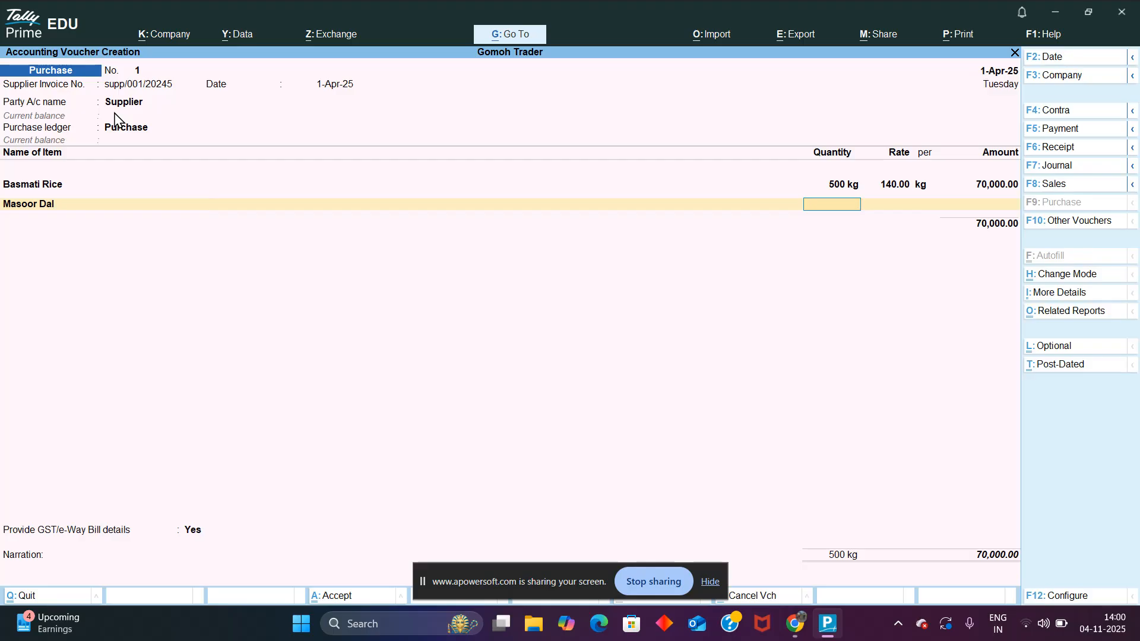
# Enter a quantity of 50 kg at a rate of 120 per kg for Masoor Dal.
pyautogui.write('50')
pyautogui.press('Return')
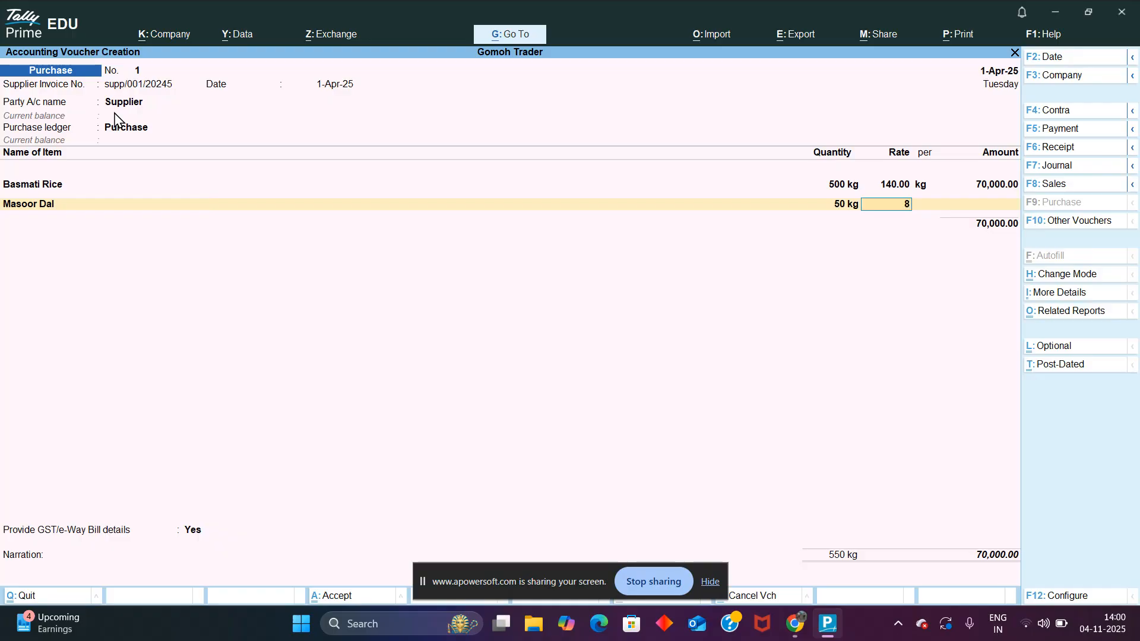
pyautogui.write('120')
pyautogui.press('Return')
pyautogui.press('Return')
pyautogui.press('Return')
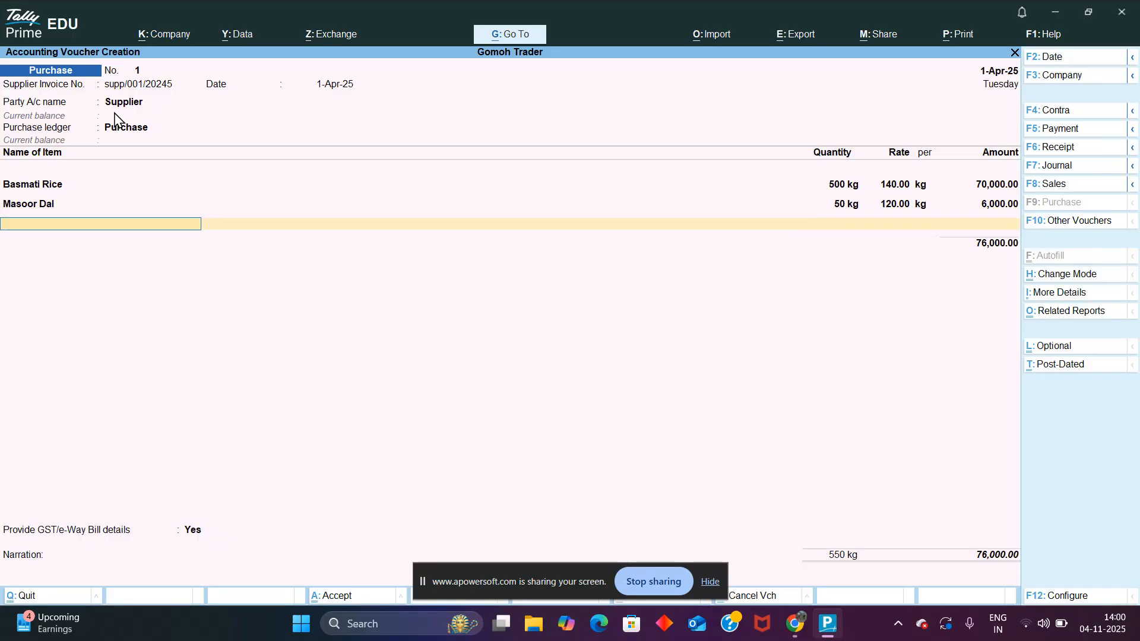
# End the item list, accept the default GST/e-Way Bill details, save the purchase voucher without narration, and leave voucher entry.
pyautogui.press('Return')
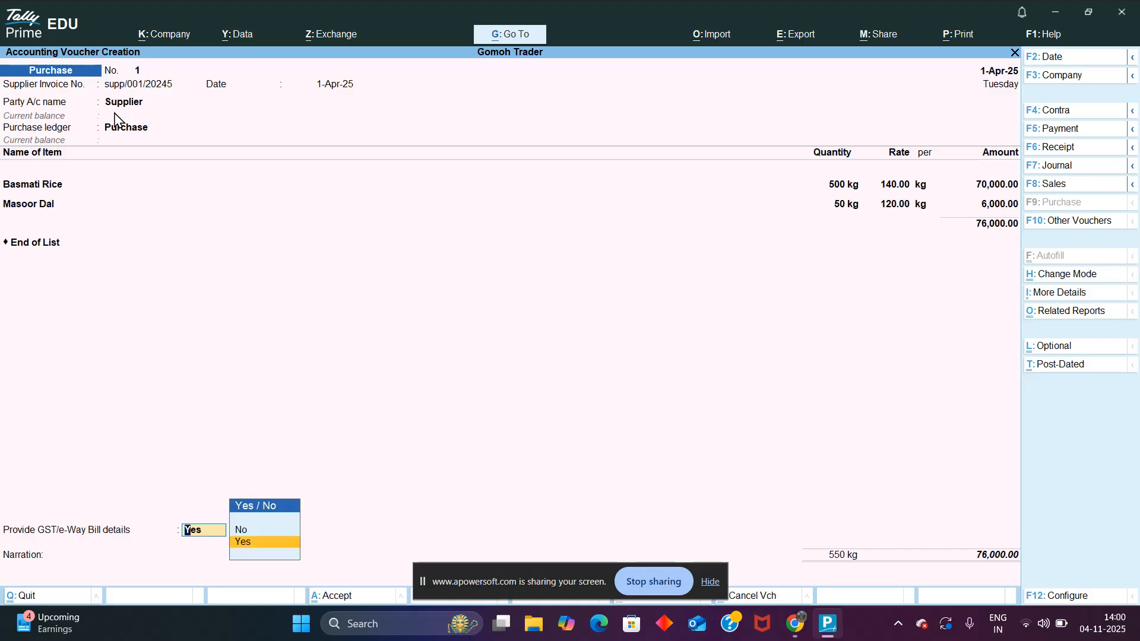
pyautogui.press('Return')
pyautogui.press('Return')
pyautogui.press('Return')
pyautogui.press('Return')
pyautogui.press('Return')
pyautogui.press('Return')
pyautogui.press('Return')
pyautogui.press('Return')
pyautogui.press('Return')
pyautogui.press('Return')
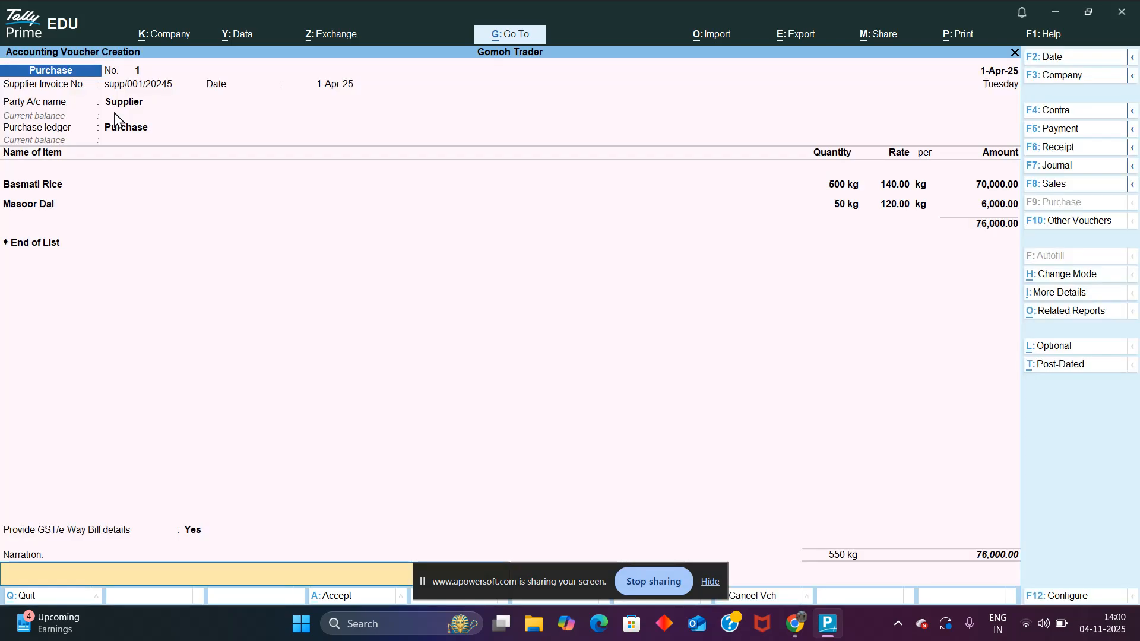
pyautogui.press('Return')
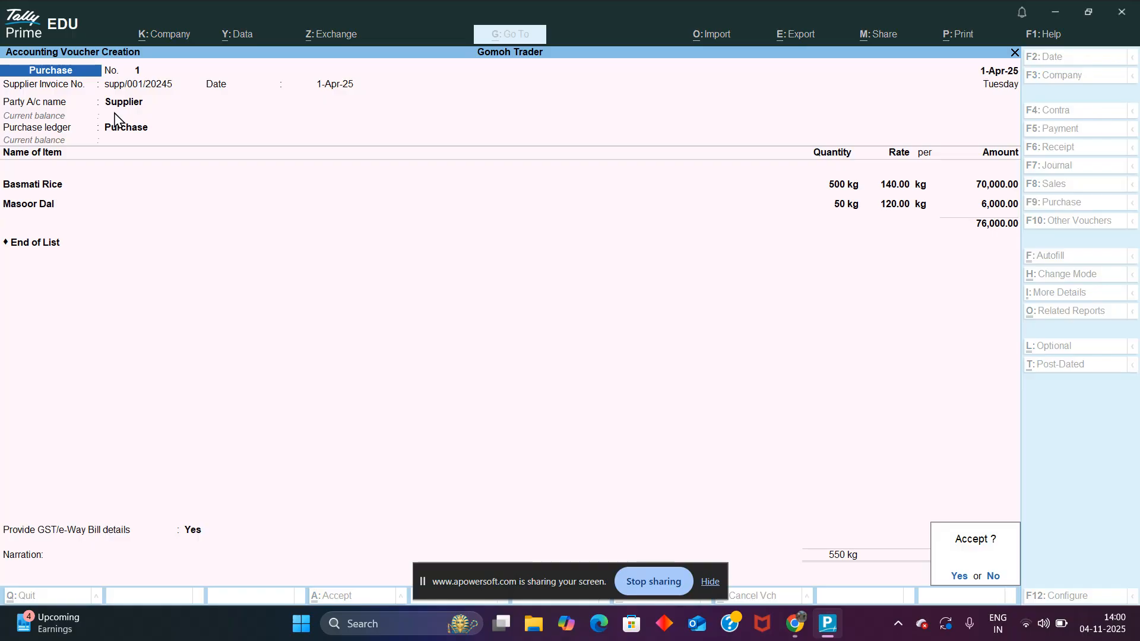
pyautogui.press('y')
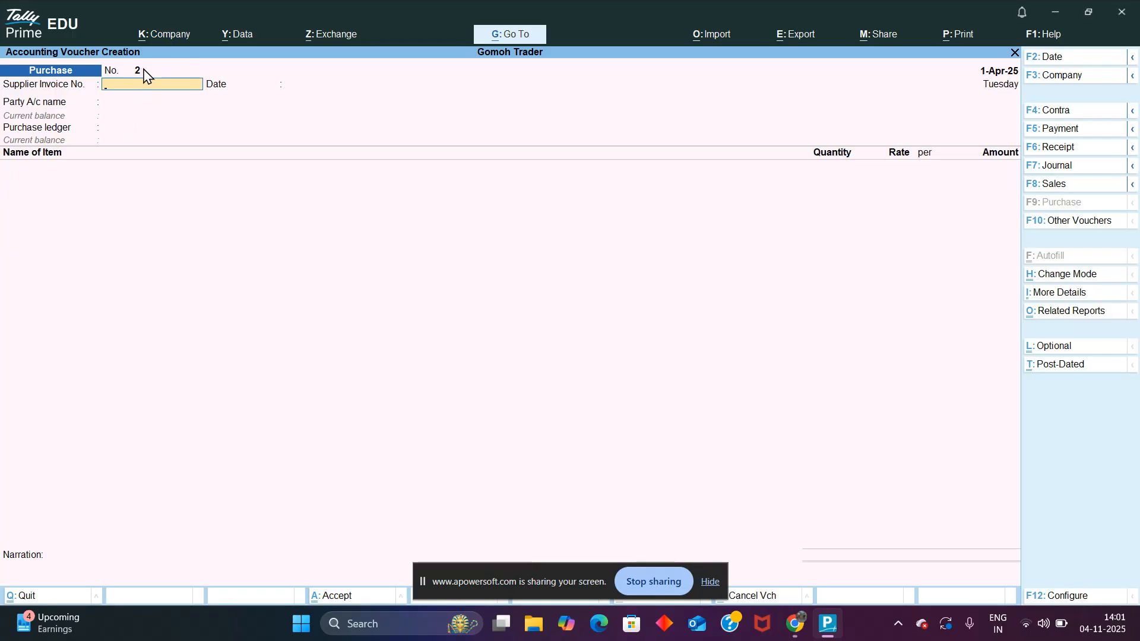
pyautogui.press('Escape')
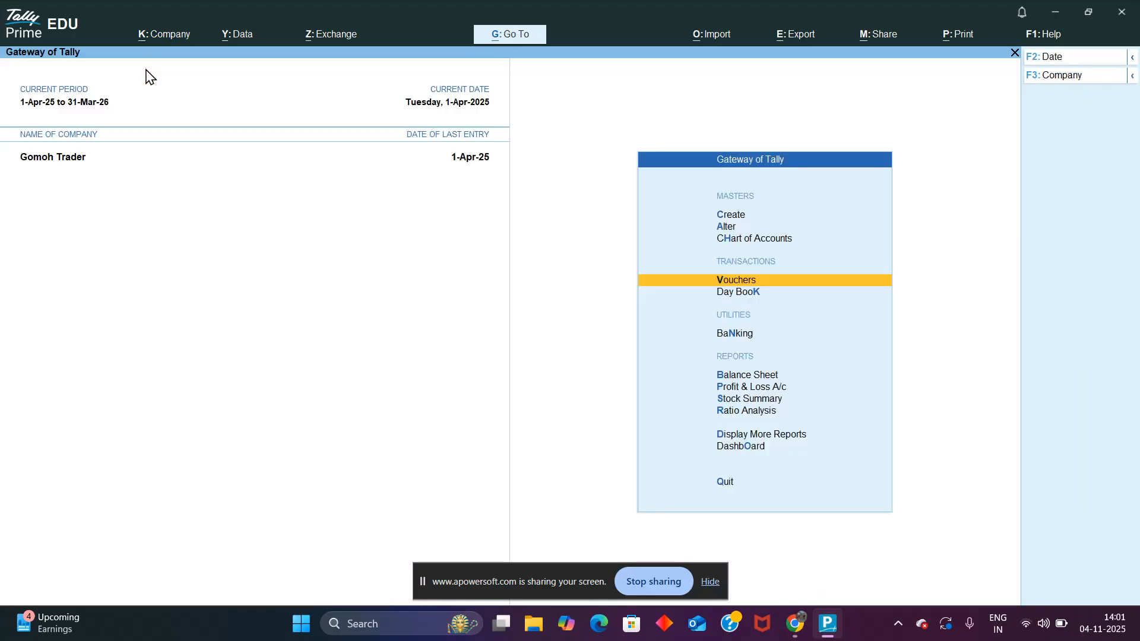
# Start a new unit of measure under the inventory masters and give it the symbol pcs.
pyautogui.press('Up')
pyautogui.press('Up')
pyautogui.press('Up')
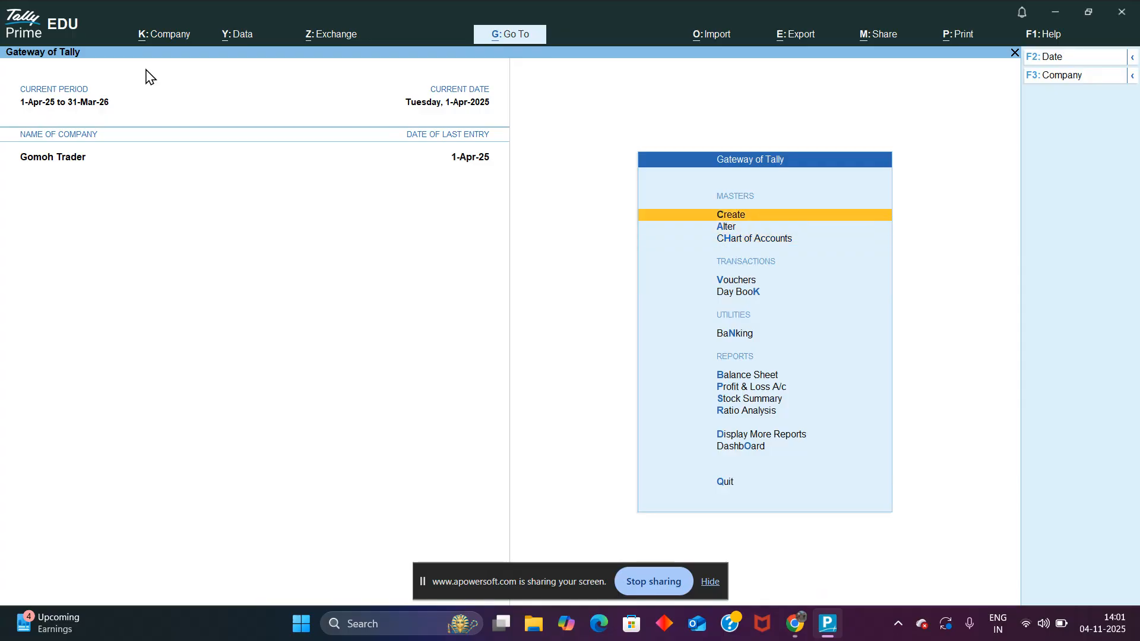
pyautogui.press('Return')
pyautogui.press('Down')
pyautogui.press('Down')
pyautogui.press('Down')
pyautogui.press('Down')
pyautogui.press('Down')
pyautogui.press('Down')
pyautogui.press('Down')
pyautogui.press('Down')
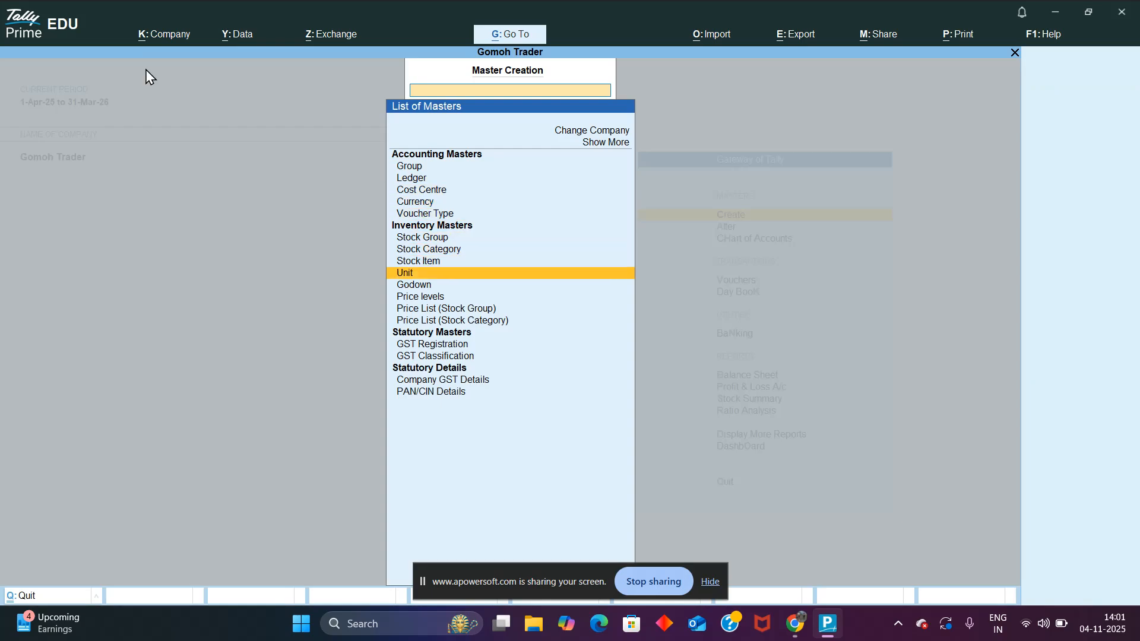
pyautogui.press('Return')
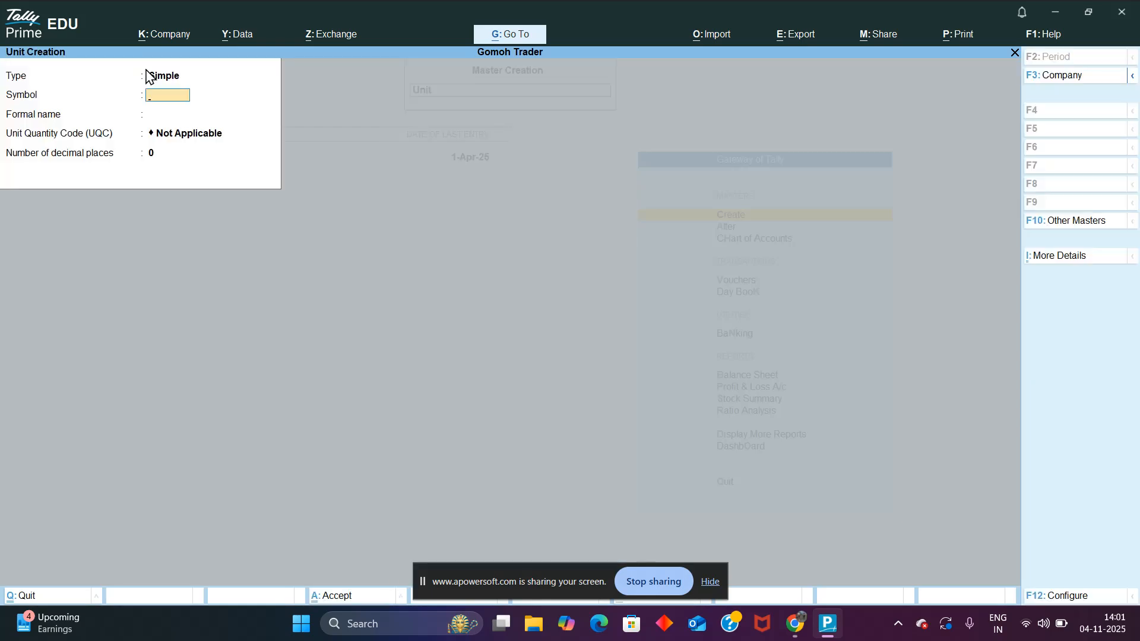
pyautogui.write('k')
pyautogui.press('BackSpace')
pyautogui.write('pcs')
pyautogui.press('Return')
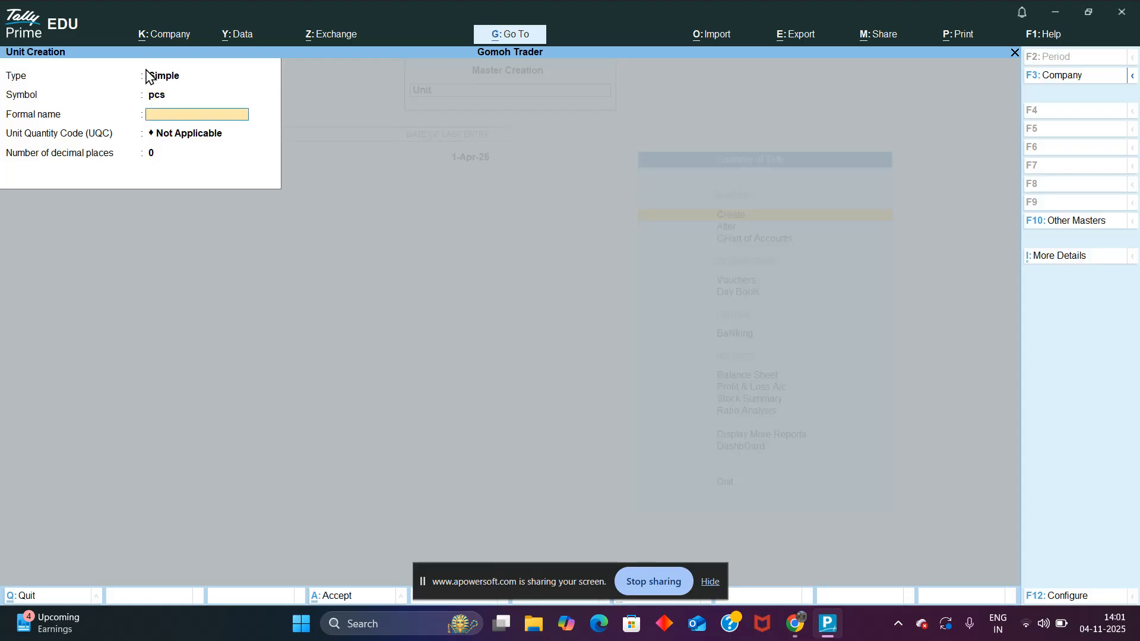
# Give the pcs unit the formal name Pieces and the quantity code PCS-PIECES, then save it and return to the Gateway.
pyautogui.write('Pieces')
pyautogui.press('Return')
pyautogui.write('pcs')
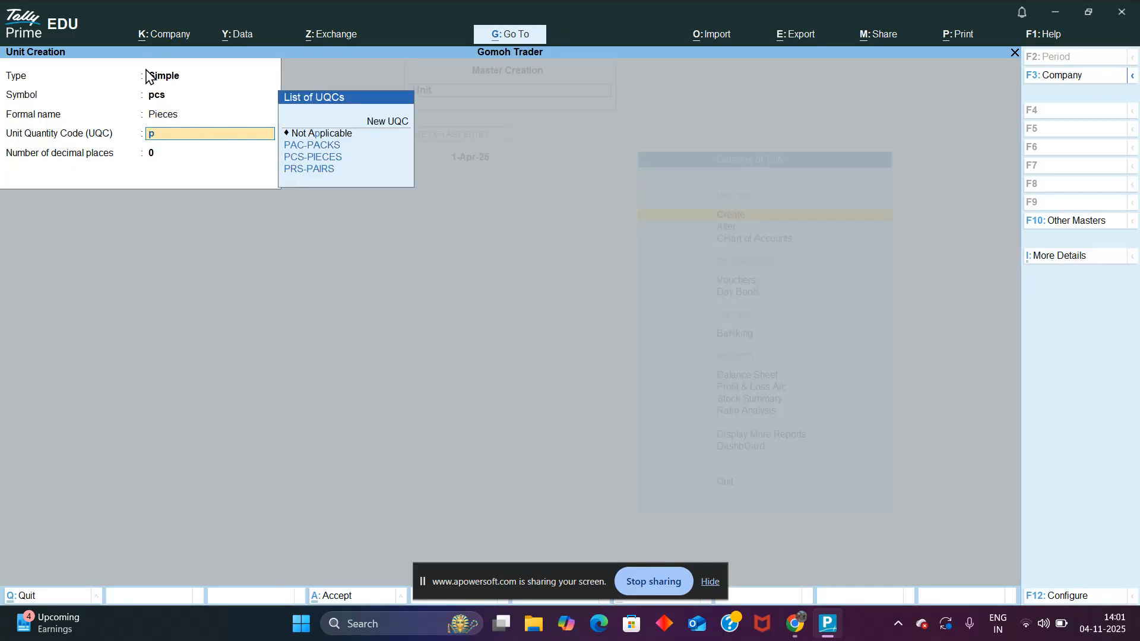
pyautogui.press('Return')
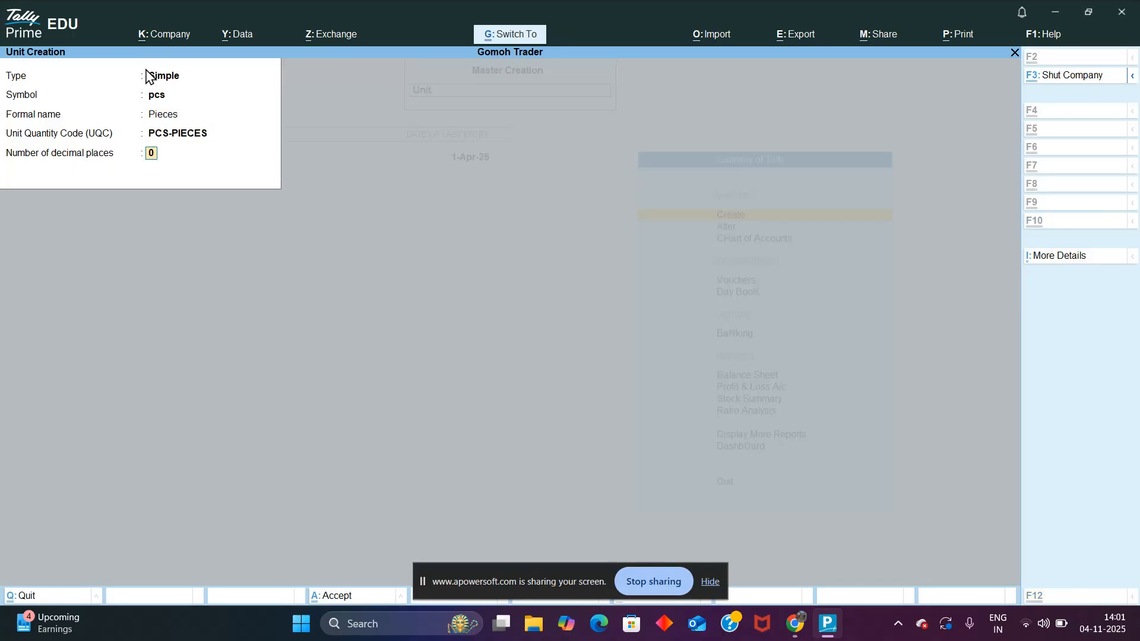
pyautogui.press('Return')
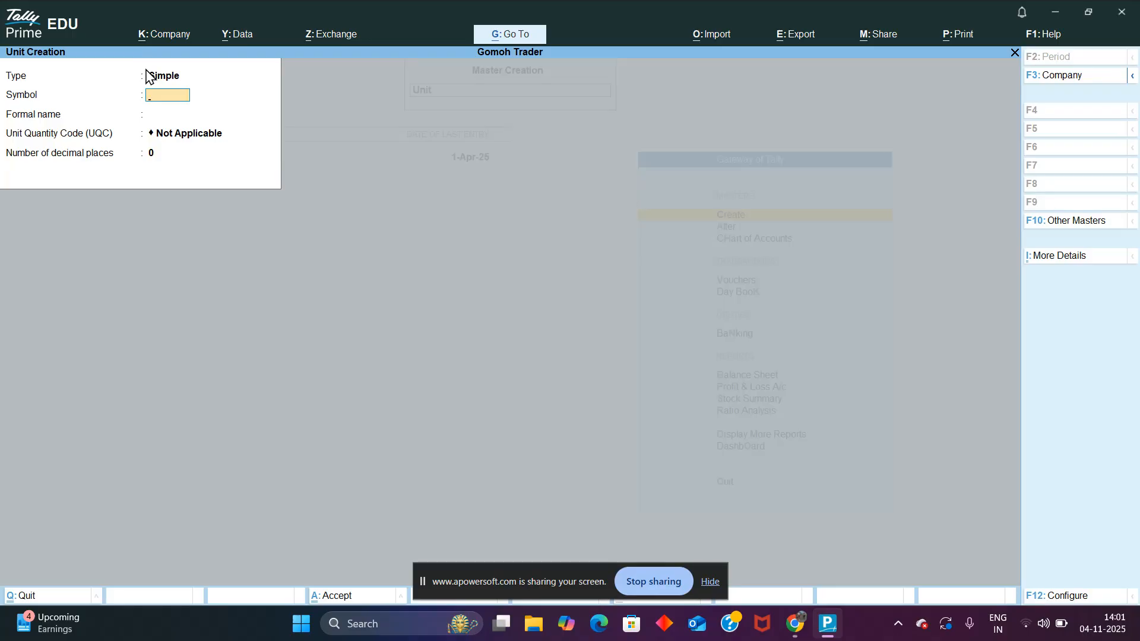
pyautogui.hotkey('ctrl', 'q')
pyautogui.hotkey('ctrl', 'q')
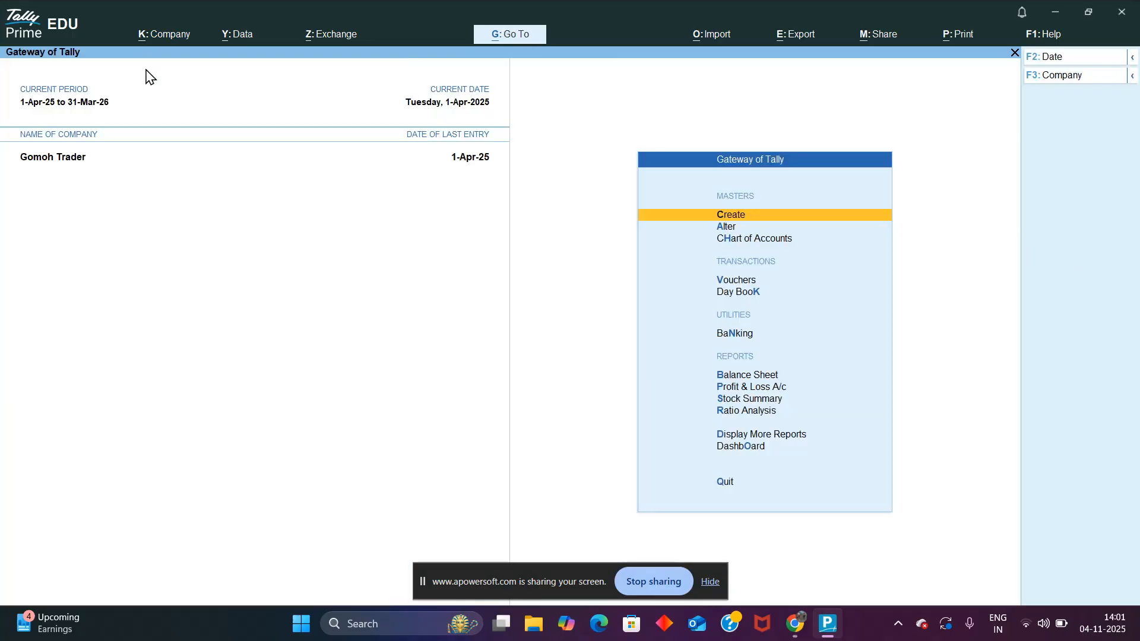
# Start another unit of measure under the inventory masters and give it the symbol LTR.
pyautogui.press('Return')
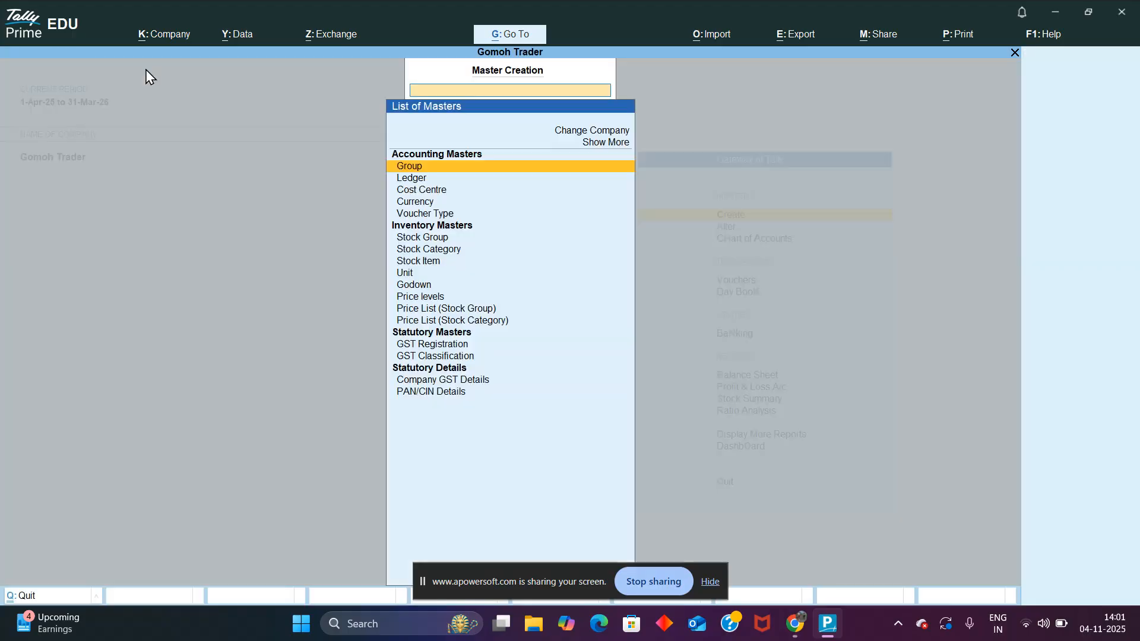
pyautogui.press('Down')
pyautogui.press('Down')
pyautogui.press('Down')
pyautogui.press('Down')
pyautogui.press('Down')
pyautogui.press('Down')
pyautogui.press('Down')
pyautogui.press('Down')
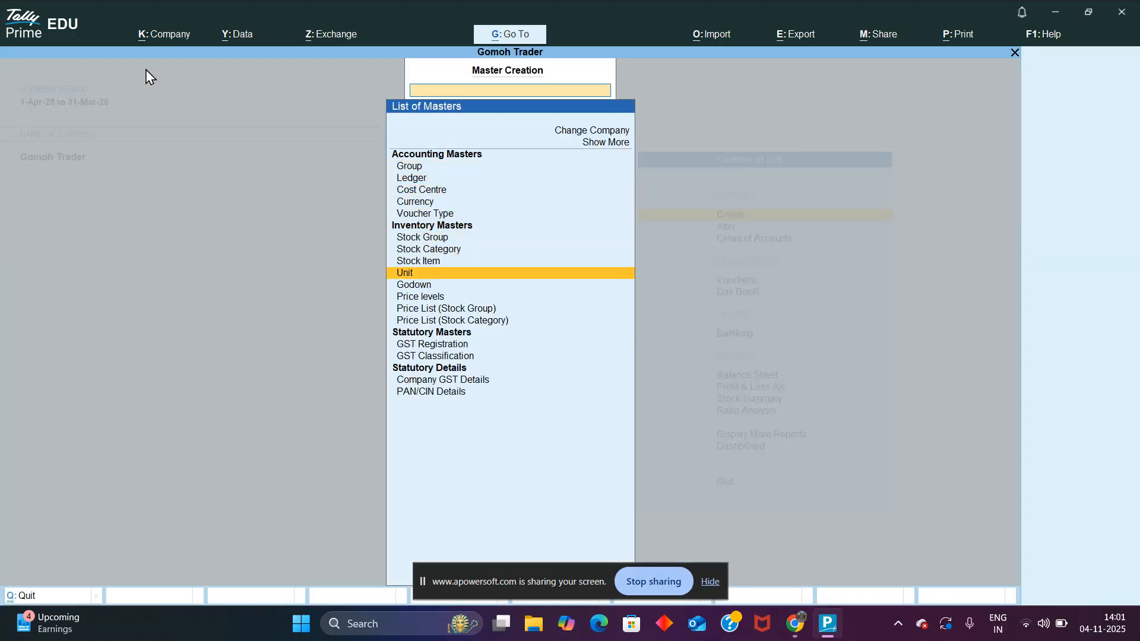
pyautogui.press('Return')
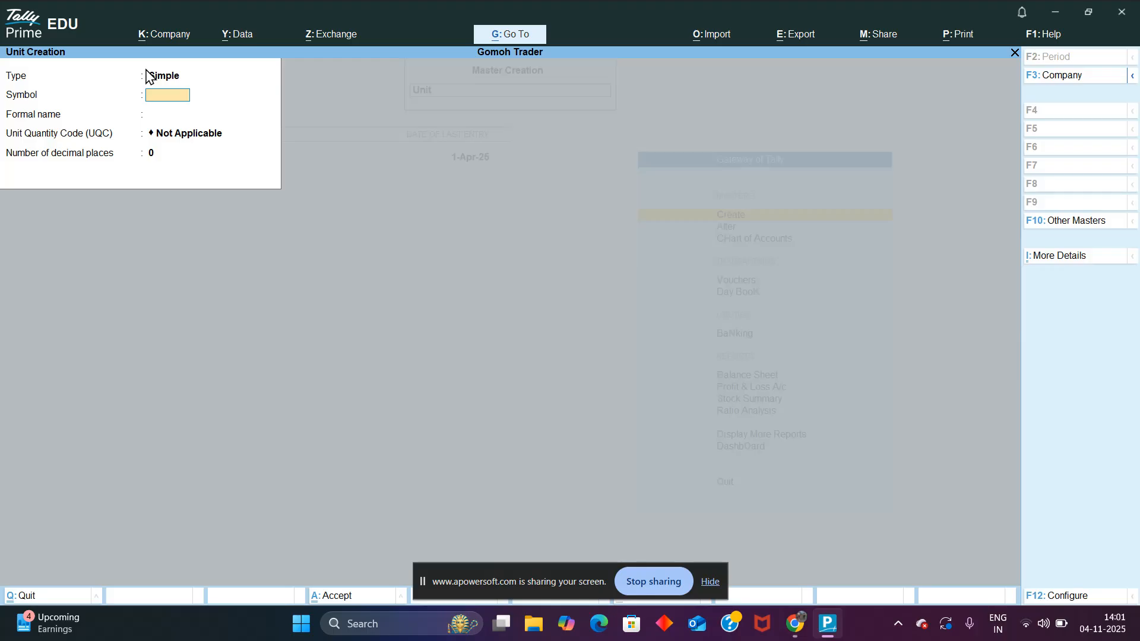
pyautogui.write('pc')
pyautogui.press('BackSpace')
pyautogui.press('BackSpace')
pyautogui.press('BackSpace')
pyautogui.press('BackSpace')
pyautogui.press('BackSpace')
pyautogui.press('BackSpace')
pyautogui.write('LTR')
pyautogui.press('Return')
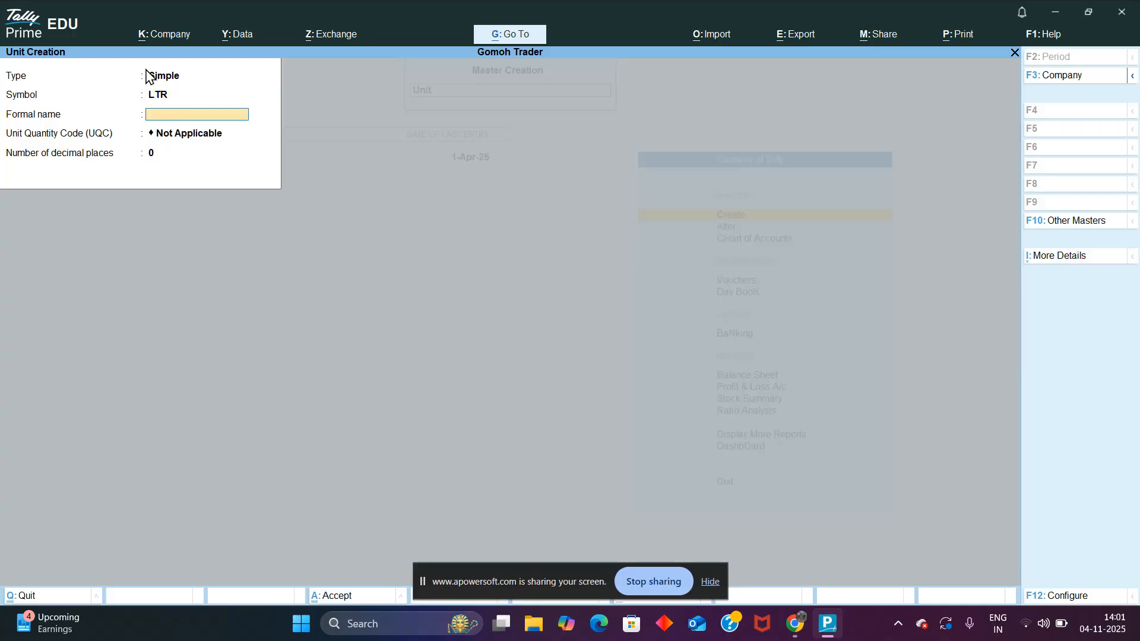
# Give the LTR unit the formal name Litre and the quantity code LTR-LITRES, then save it and leave unit creation.
pyautogui.write('Litre')
pyautogui.press('Return')
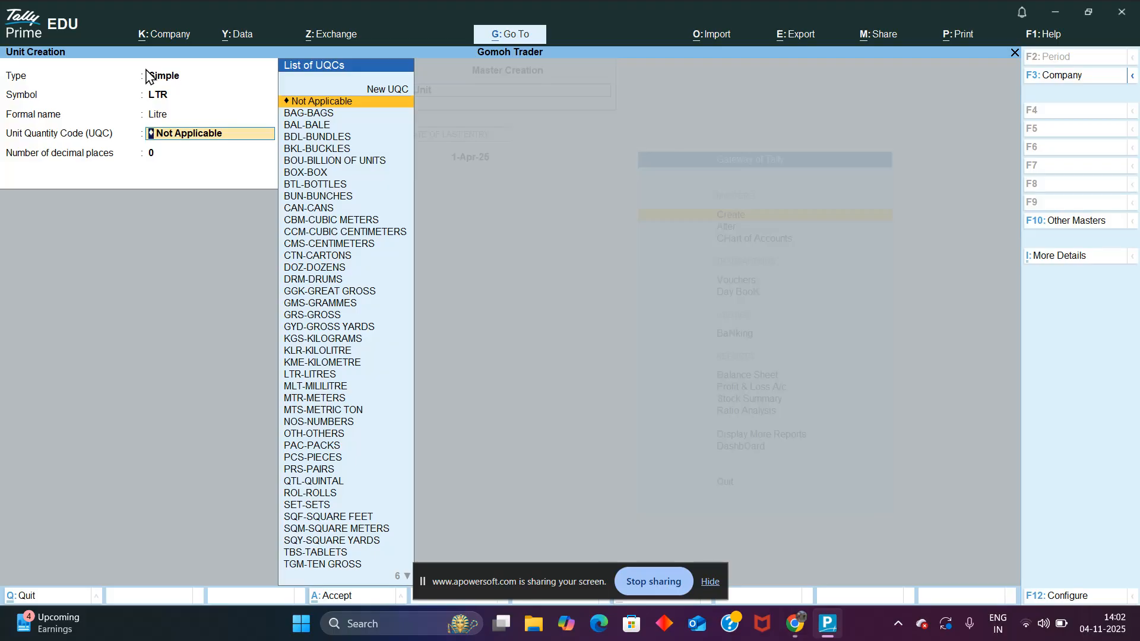
pyautogui.write('lit')
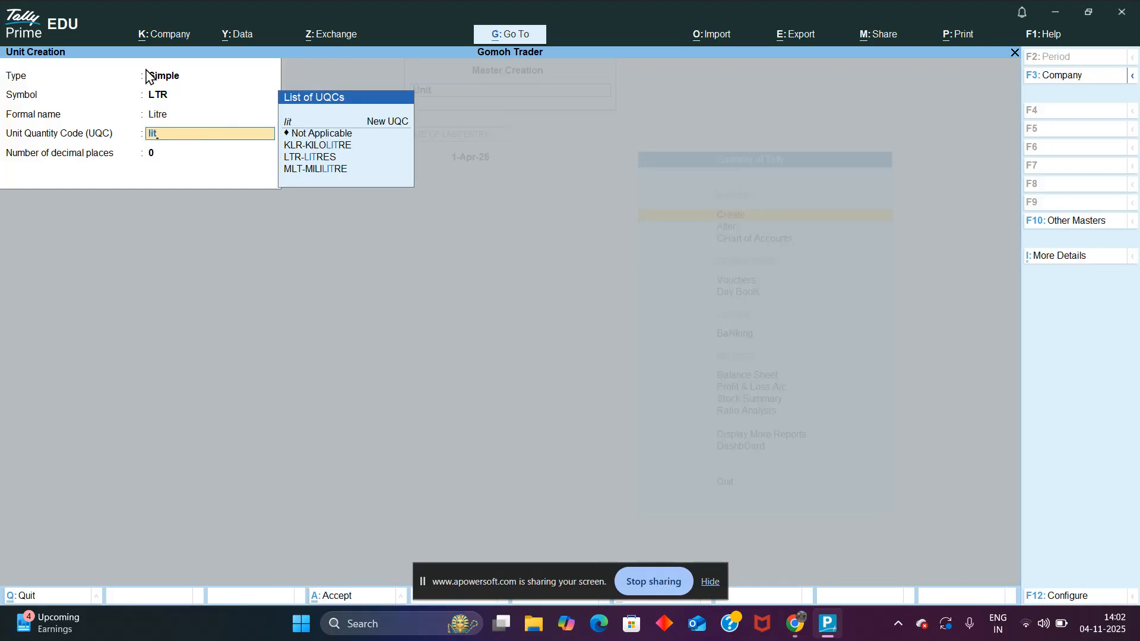
pyautogui.press('Down')
pyautogui.press('Down')
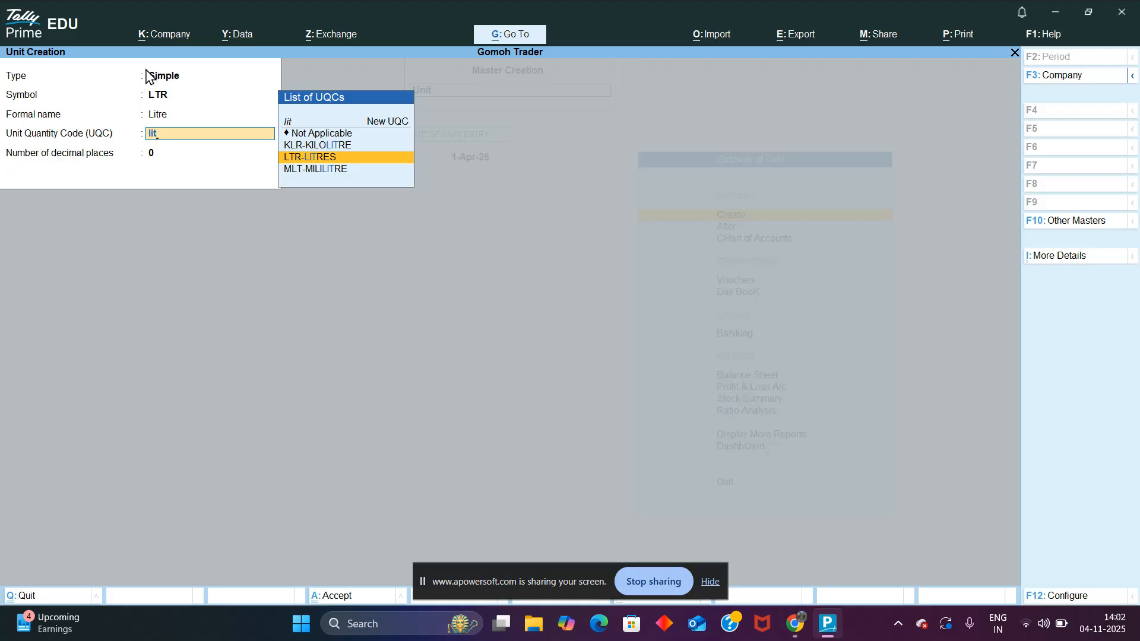
pyautogui.press('Return')
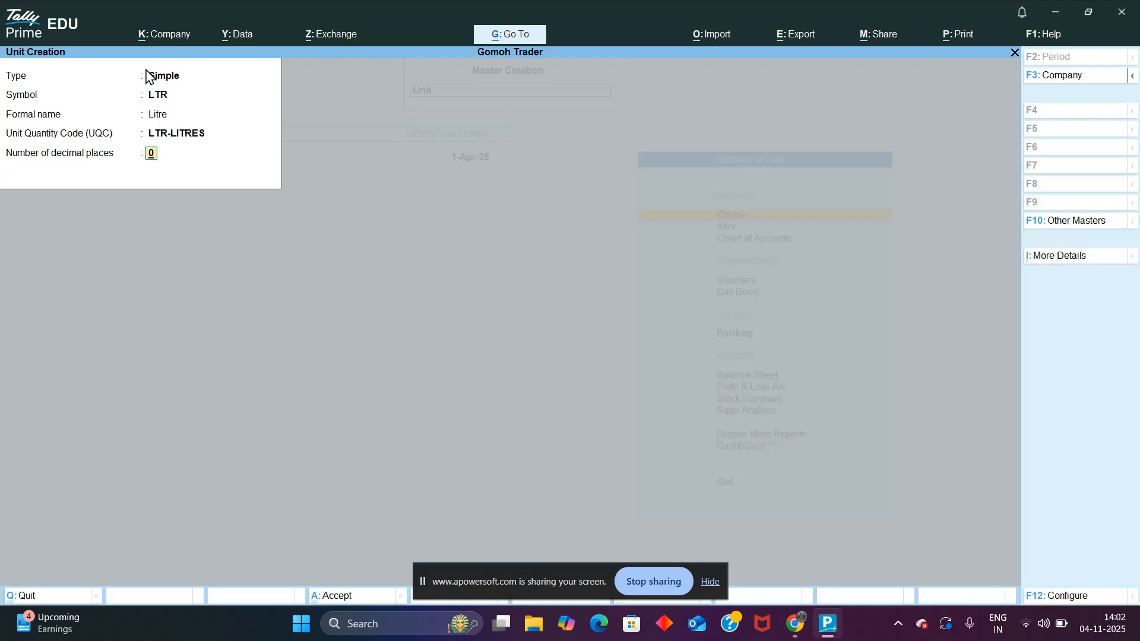
pyautogui.press('ctrl')
pyautogui.hotkey('ctrl', 'a')
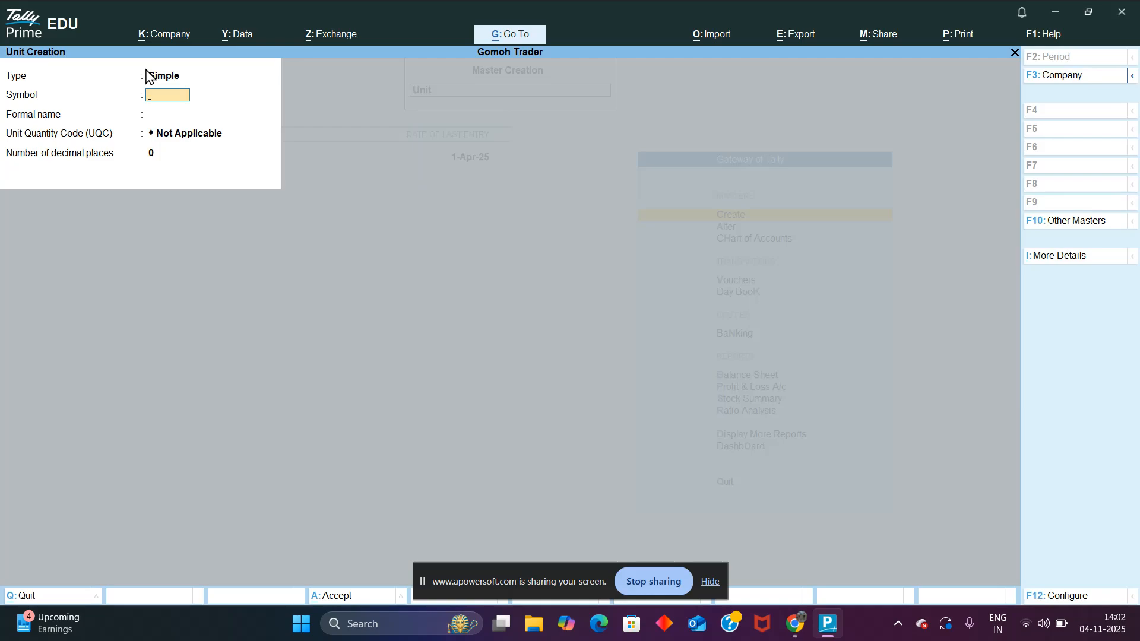
pyautogui.hotkey('ctrl', 'q')
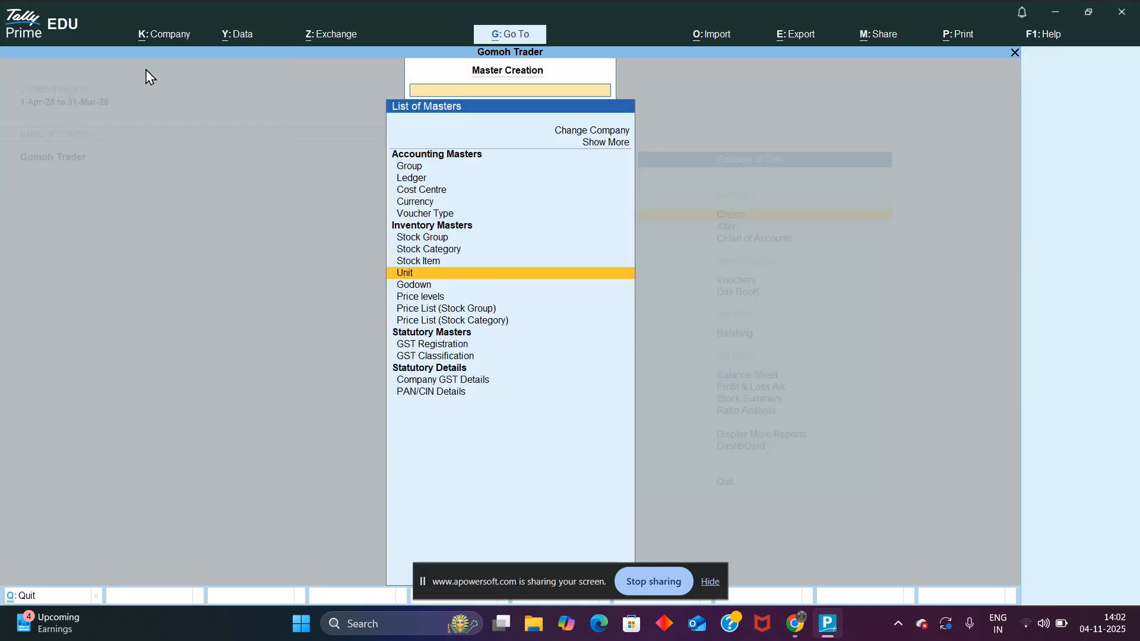
# Start a new stock item named Oil under Primary, with no category and LTR as its unit.
pyautogui.press('Up')
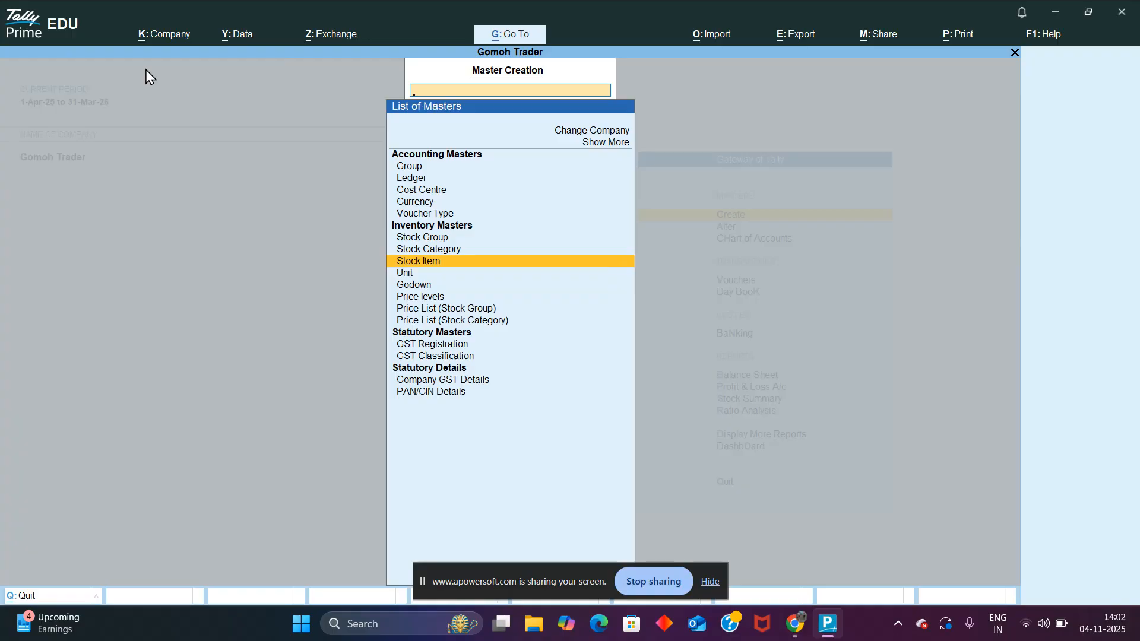
pyautogui.press('Return')
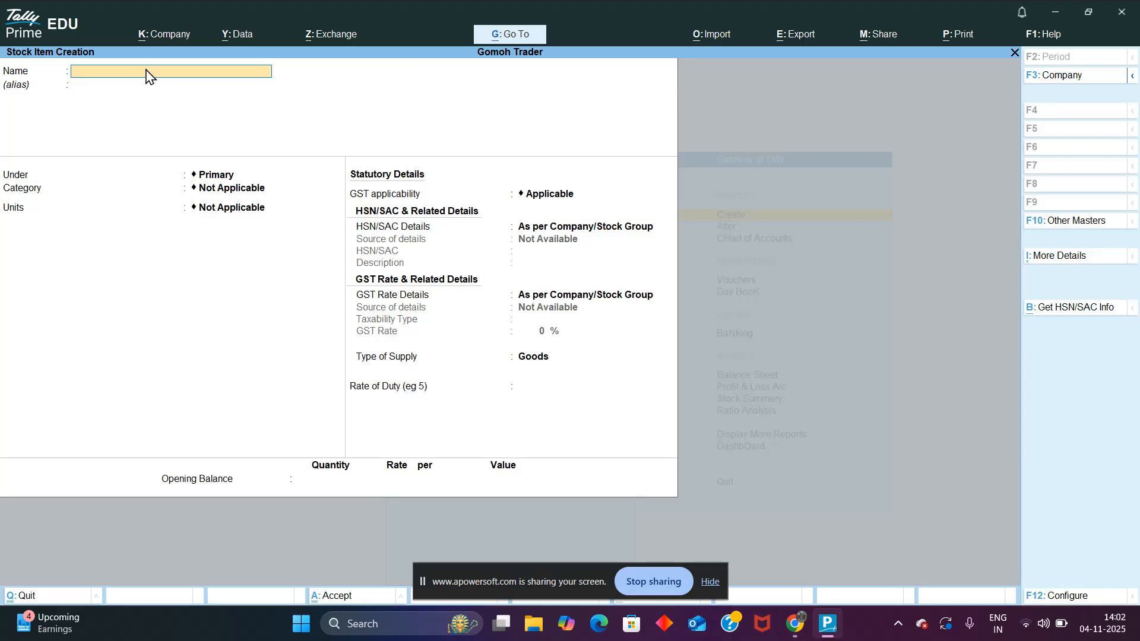
pyautogui.write('Oil')
pyautogui.press('Return')
pyautogui.press('Return')
pyautogui.press('Return')
pyautogui.press('Return')
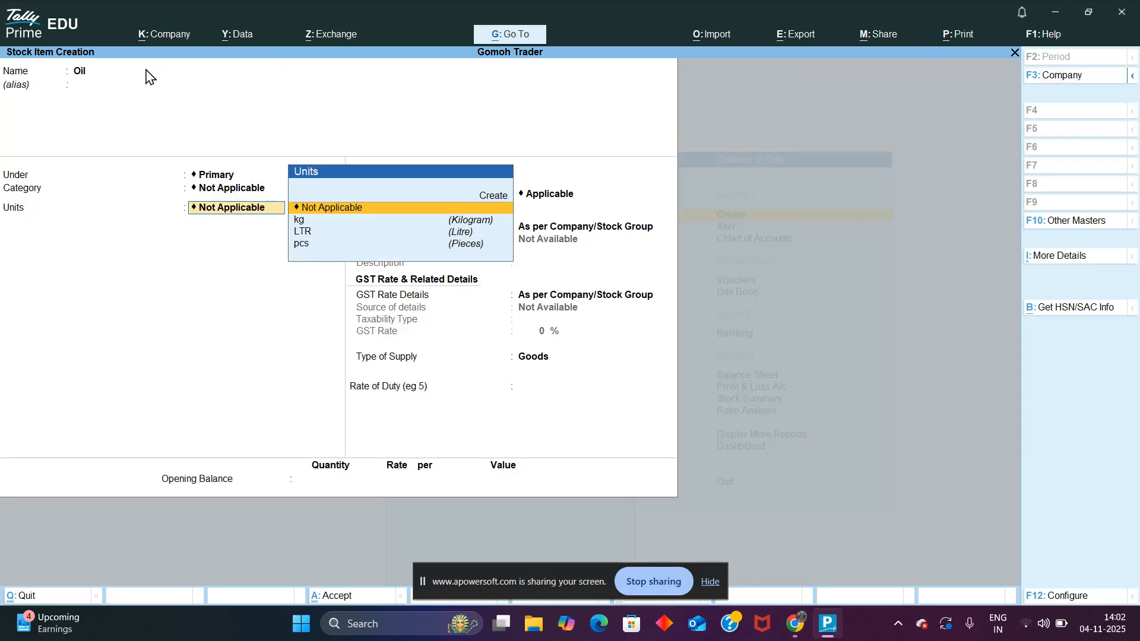
pyautogui.press('Down')
pyautogui.press('Down')
pyautogui.press('Down')
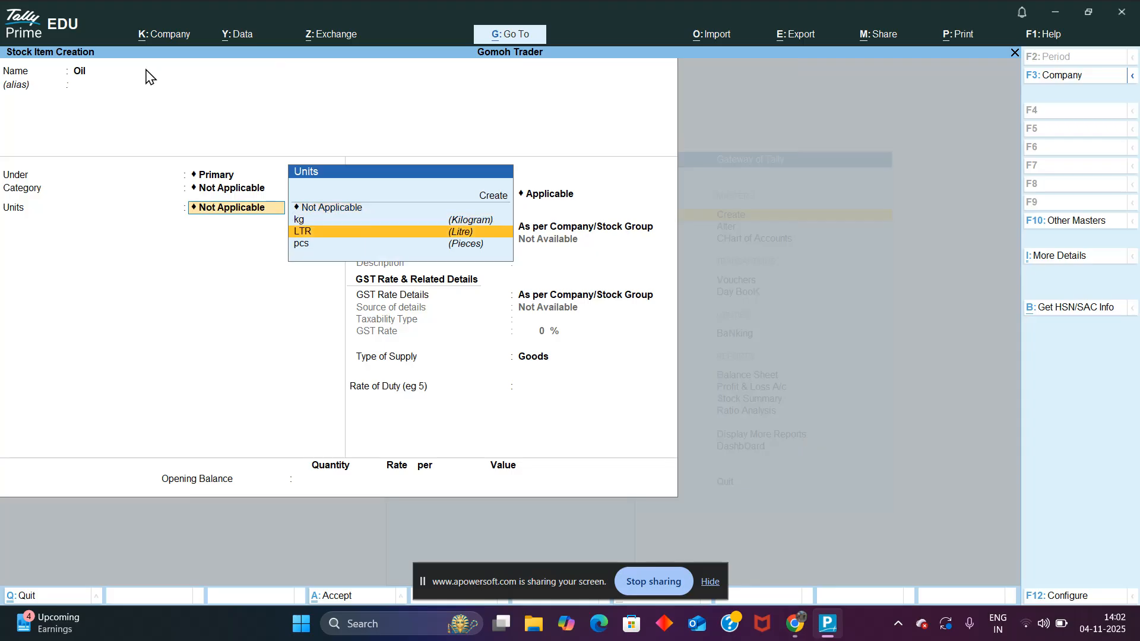
pyautogui.press('Up')
pyautogui.press('Return')
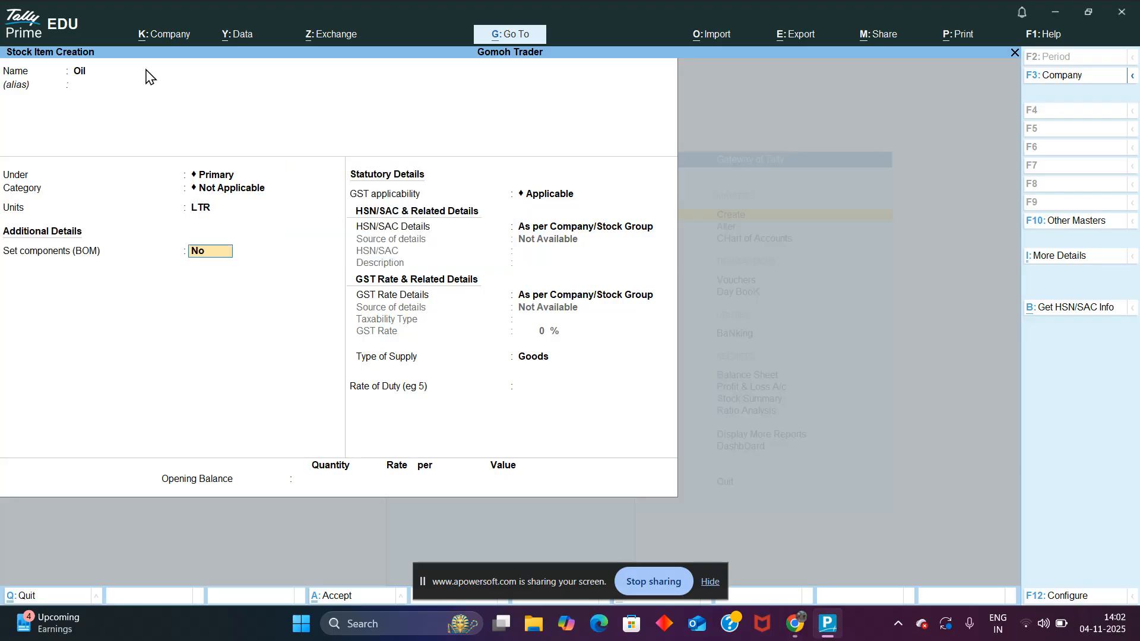
# Accept the default component and GST details for Oil, save the stock item, and return to the Gateway.
pyautogui.press('Return')
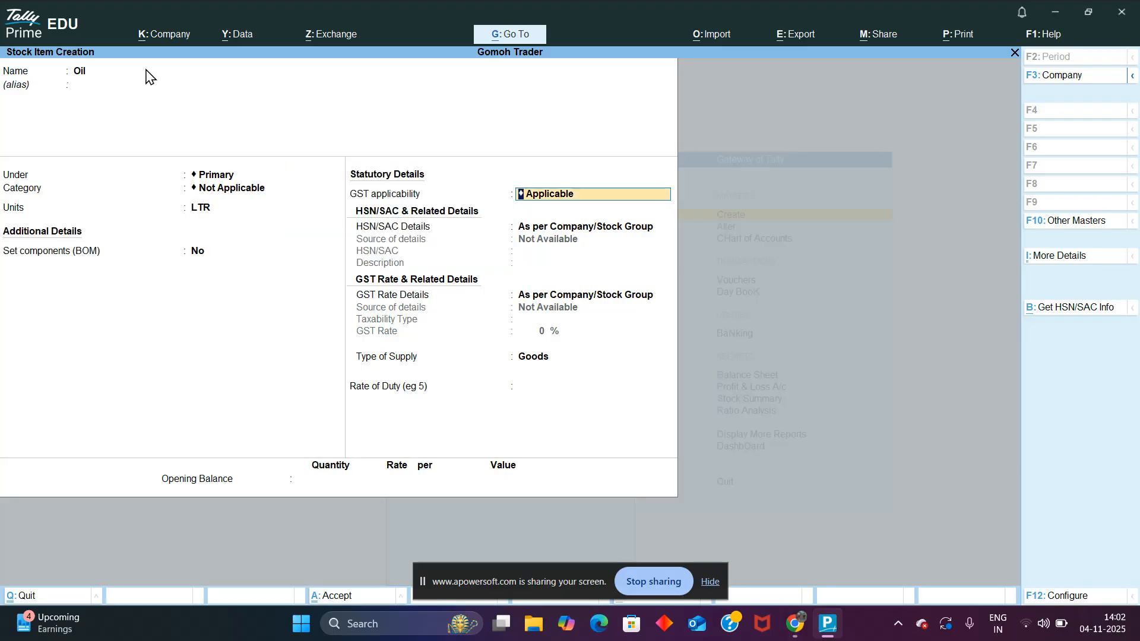
pyautogui.press('Return')
pyautogui.press('Return')
pyautogui.press('Return')
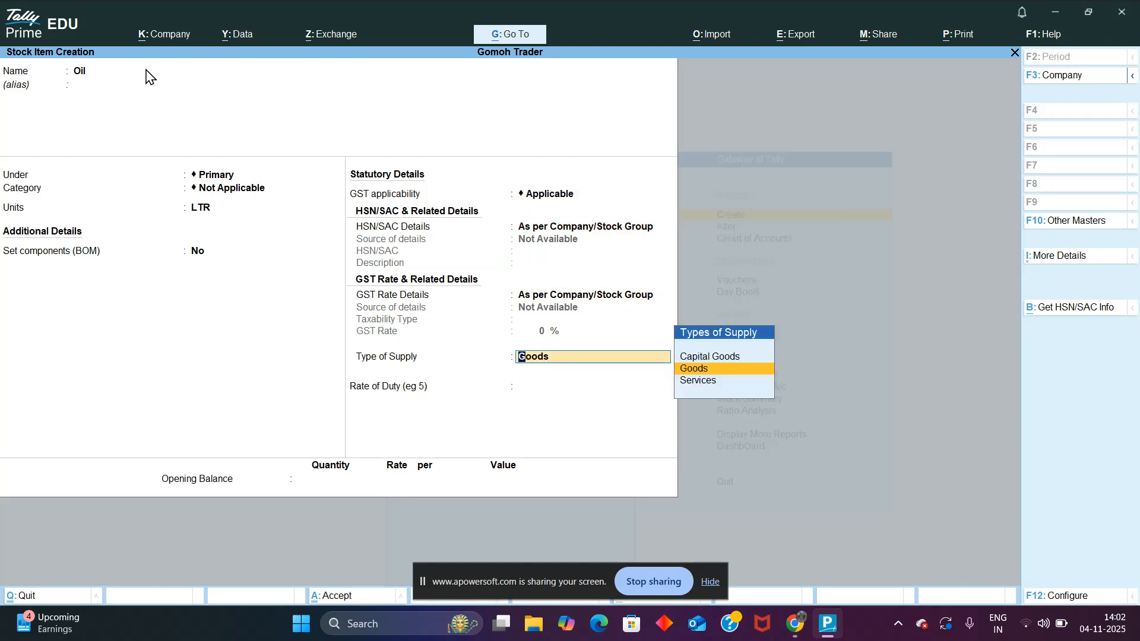
pyautogui.hotkey('ctrl', 'a')
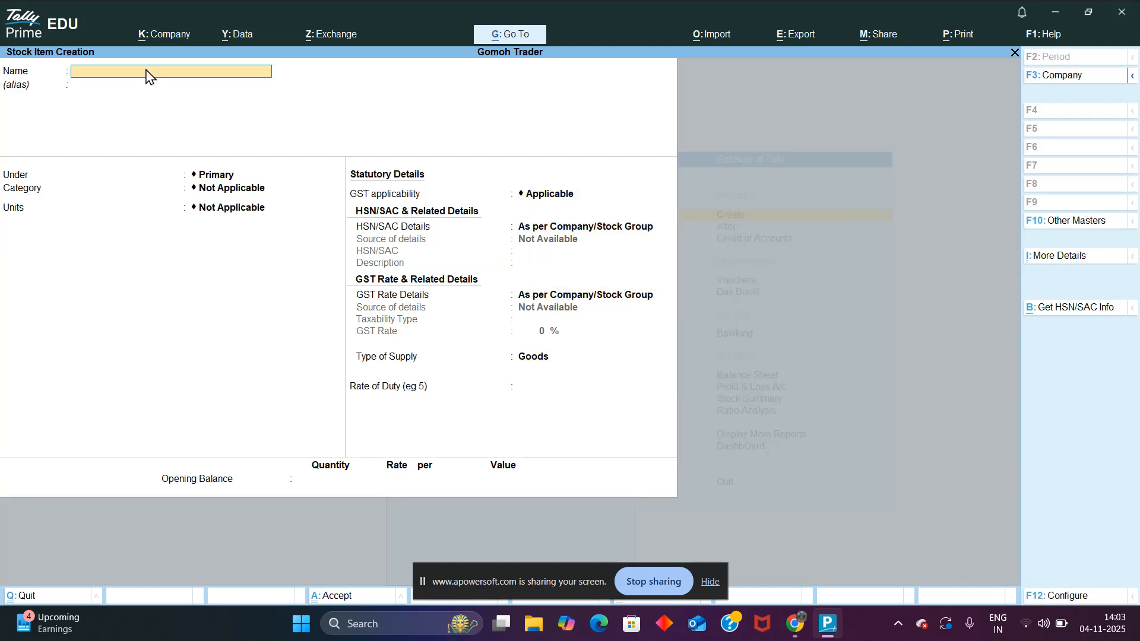
pyautogui.press('Escape')
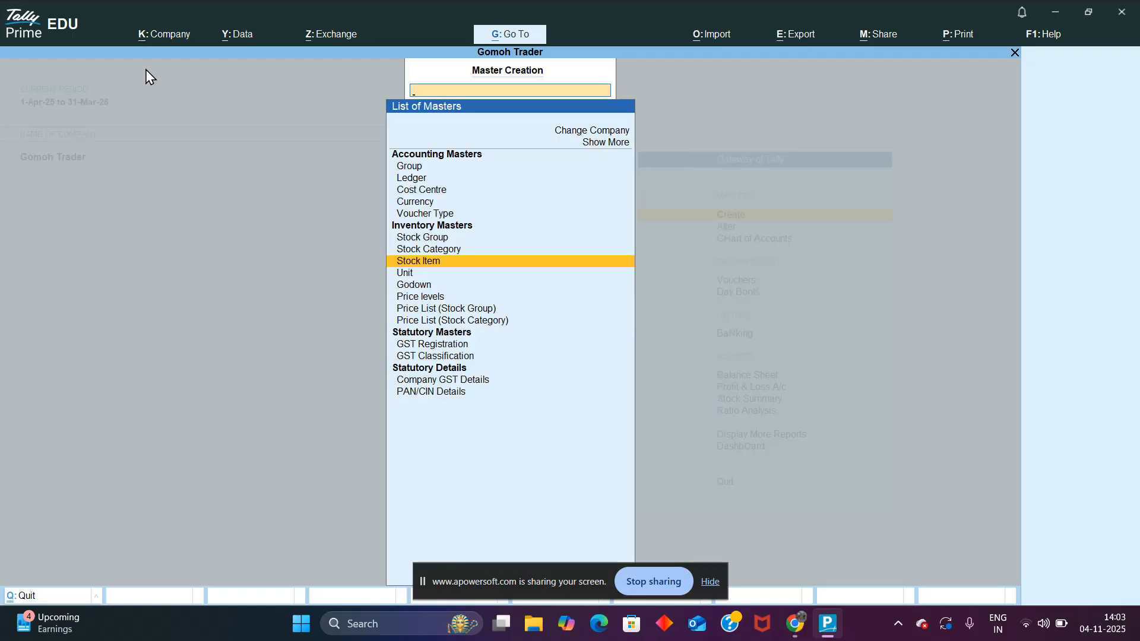
pyautogui.press('Escape')
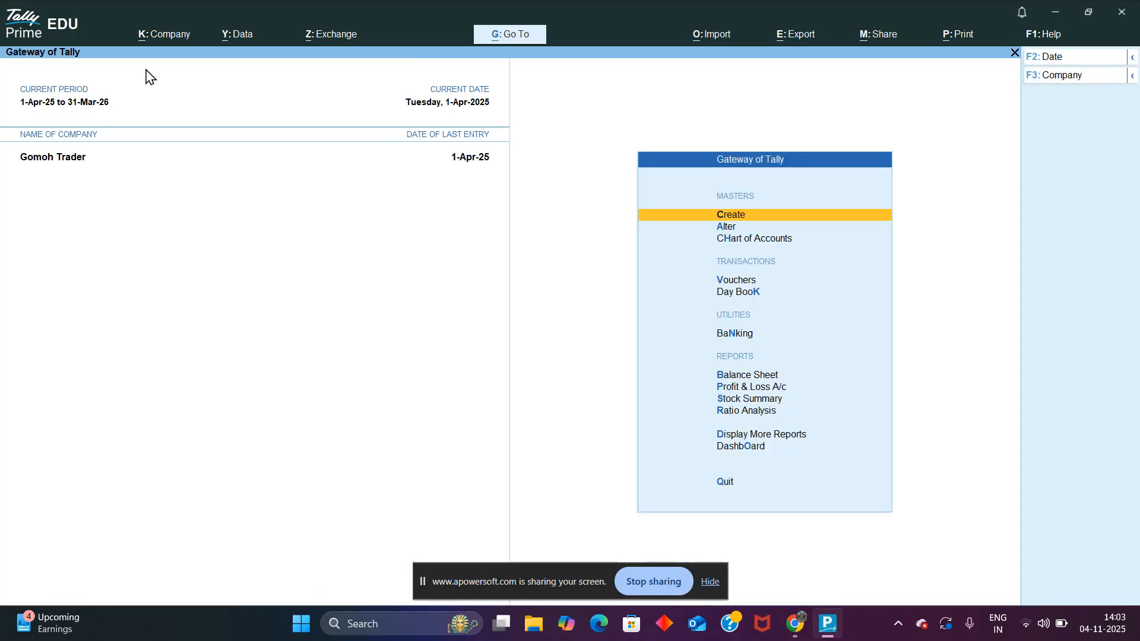
pyautogui.press('v')
pyautogui.press('F9')
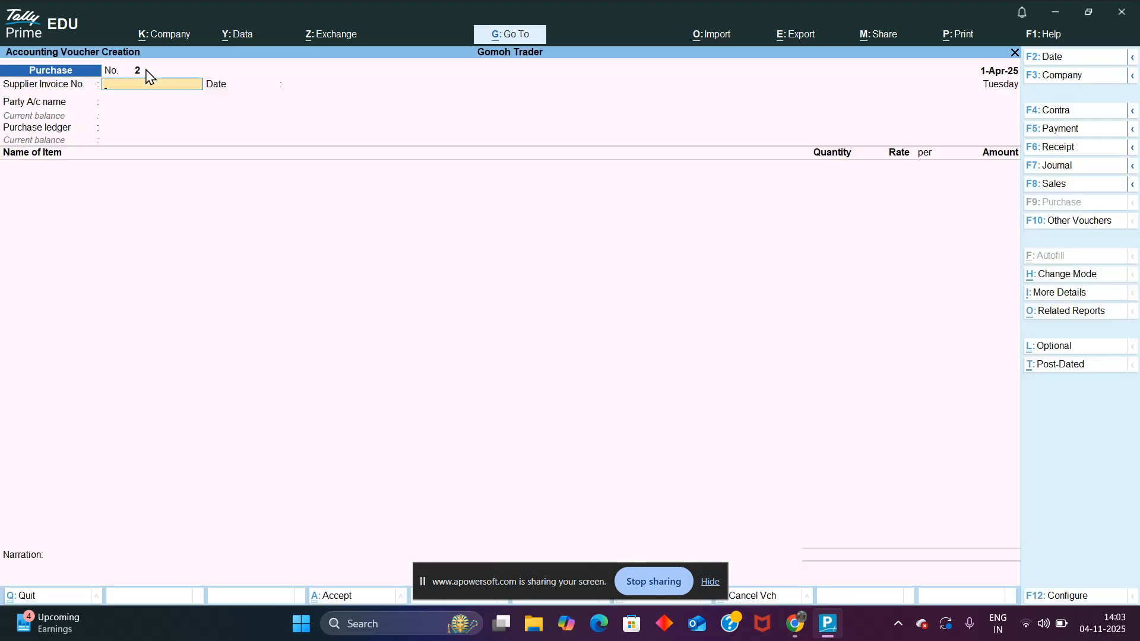
pyautogui.press('Escape')
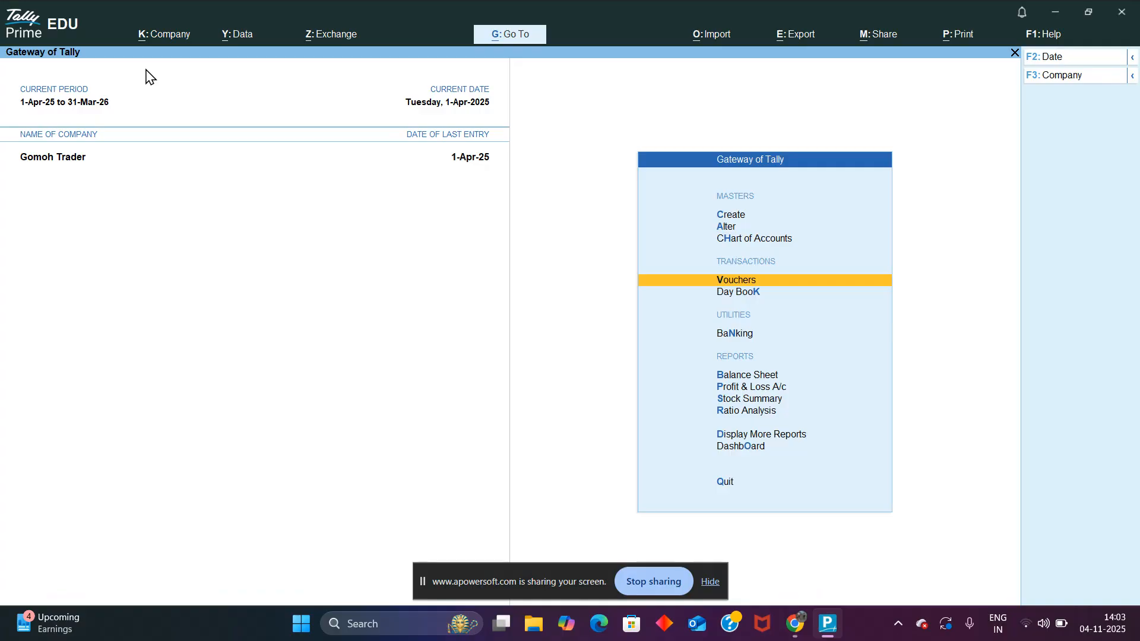
pyautogui.press('Up')
pyautogui.press('Up')
pyautogui.press('Up')
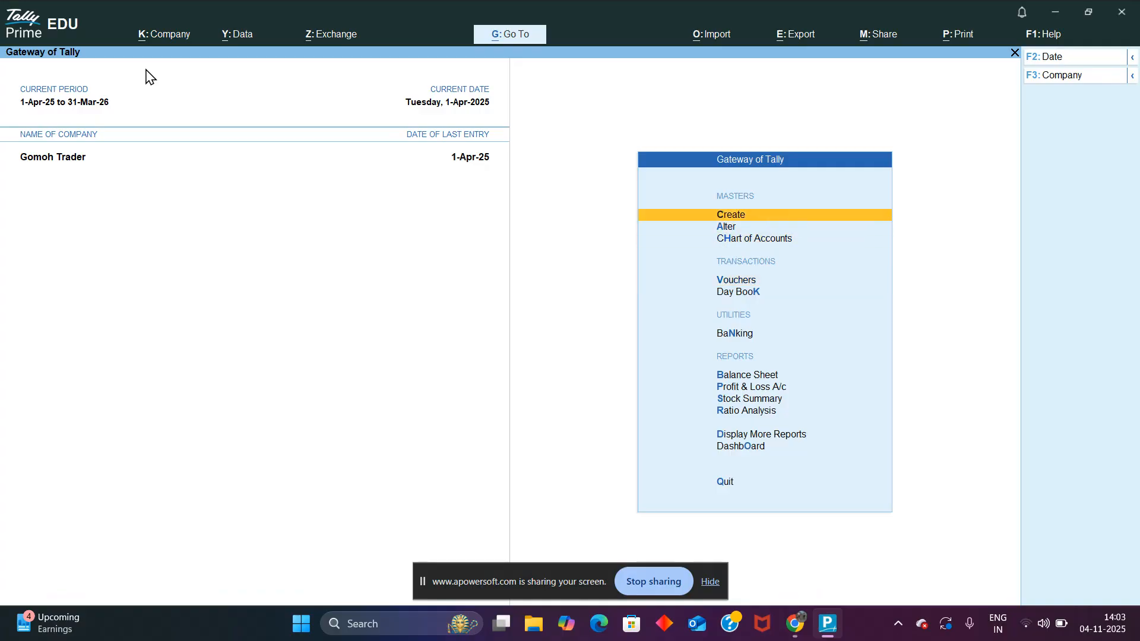
pyautogui.hotkey('alt', 'k')
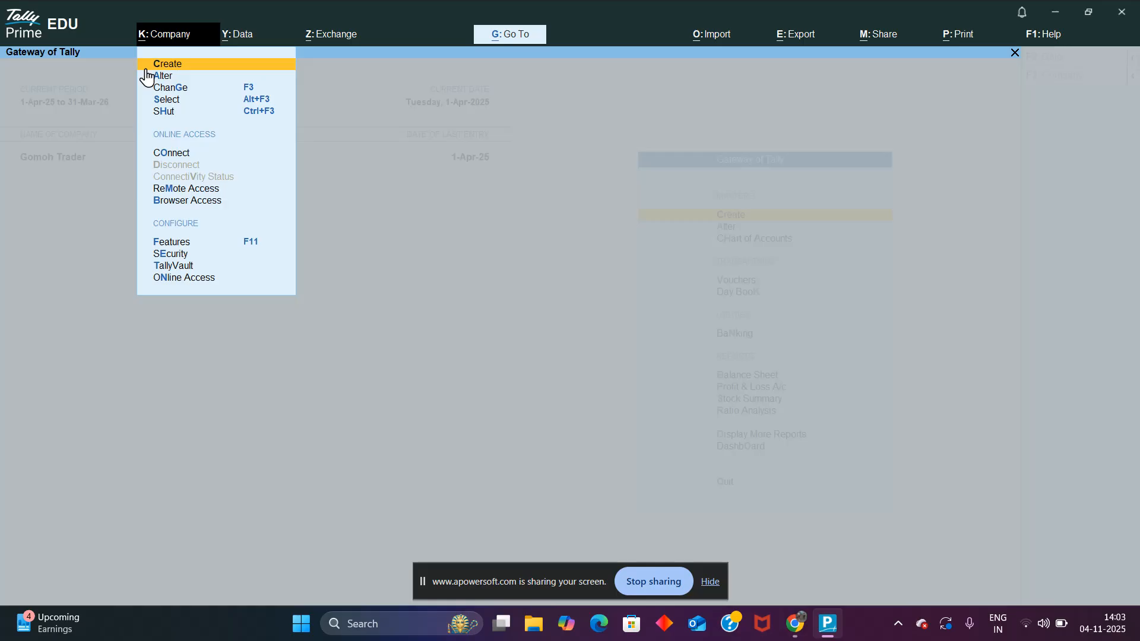
pyautogui.press('Escape')
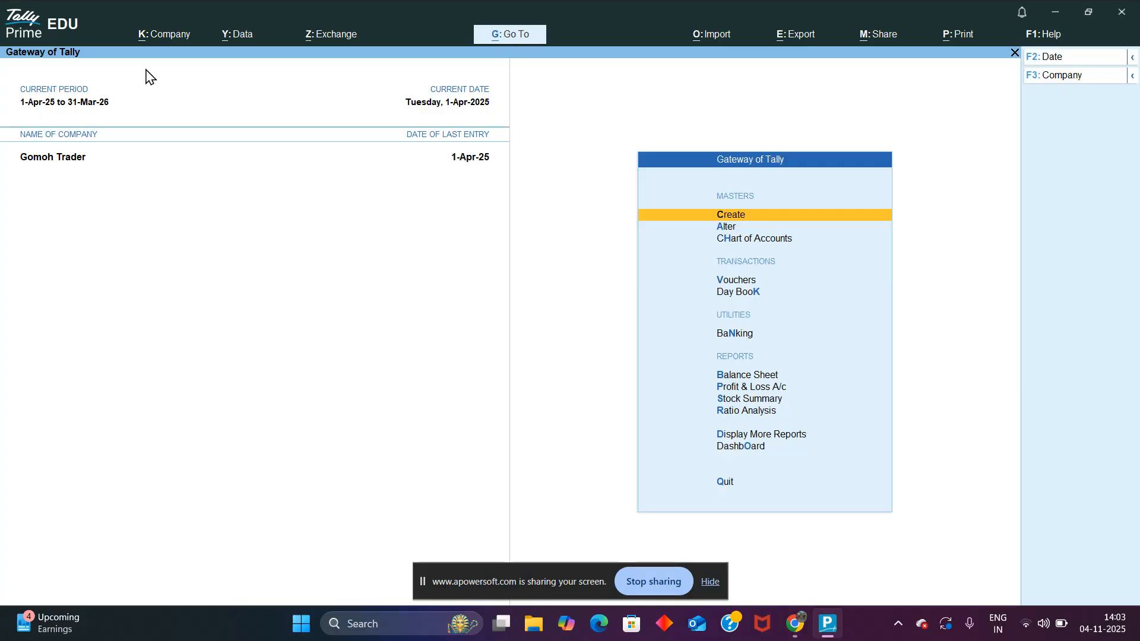
pyautogui.press('Down')
pyautogui.press('Down')
pyautogui.press('Down')
pyautogui.press('Down')
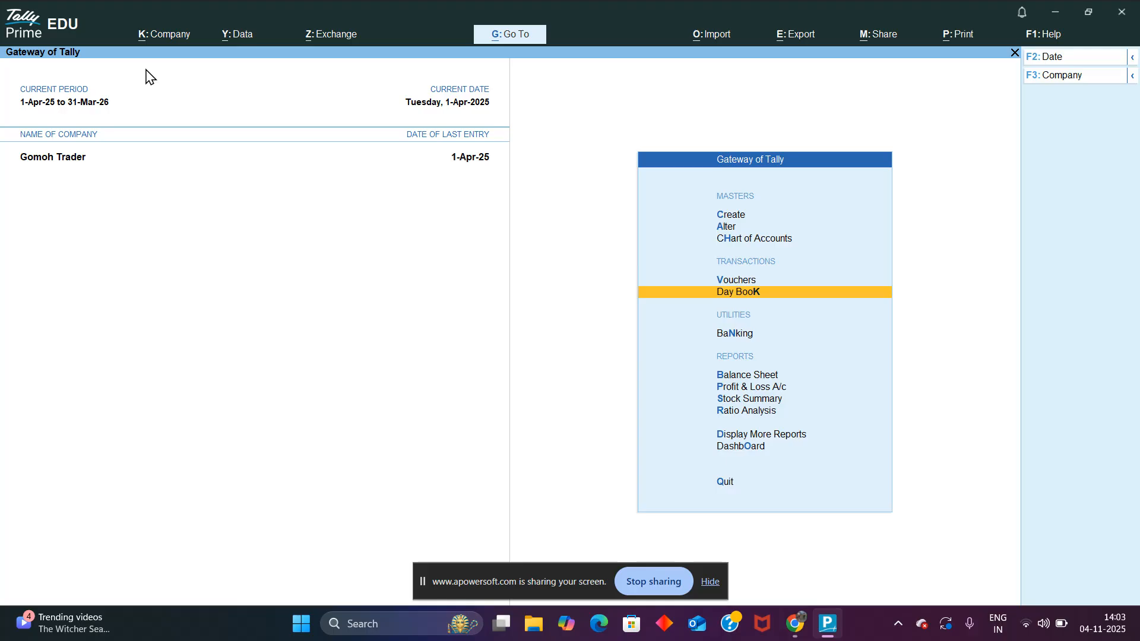
pyautogui.press('Up')
pyautogui.press('Up')
pyautogui.press('Up')
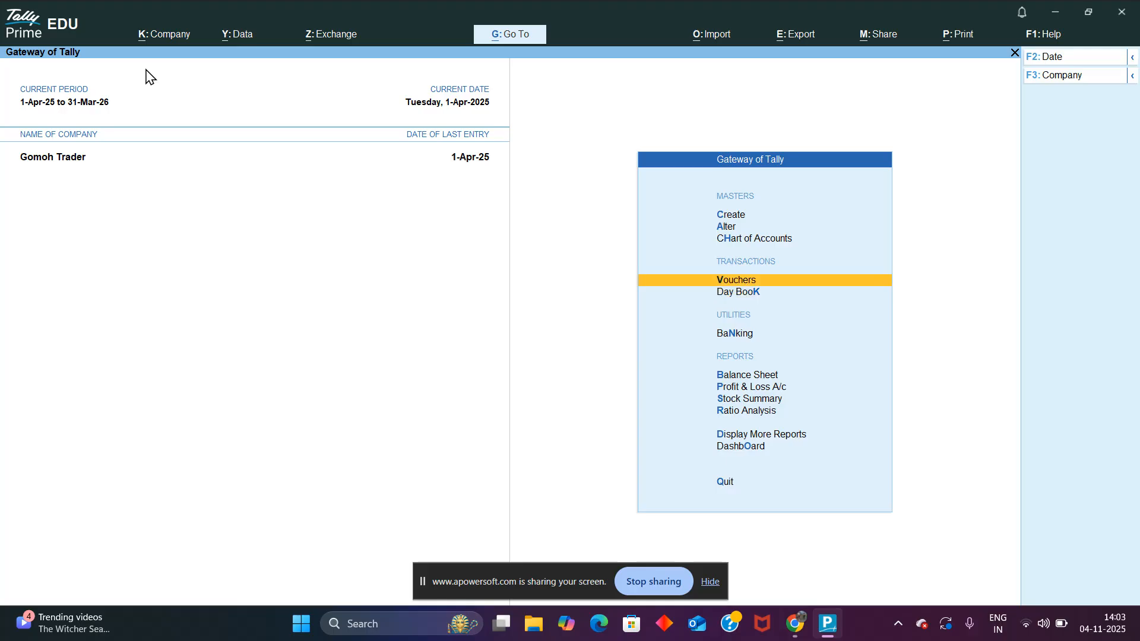
pyautogui.press('Return')
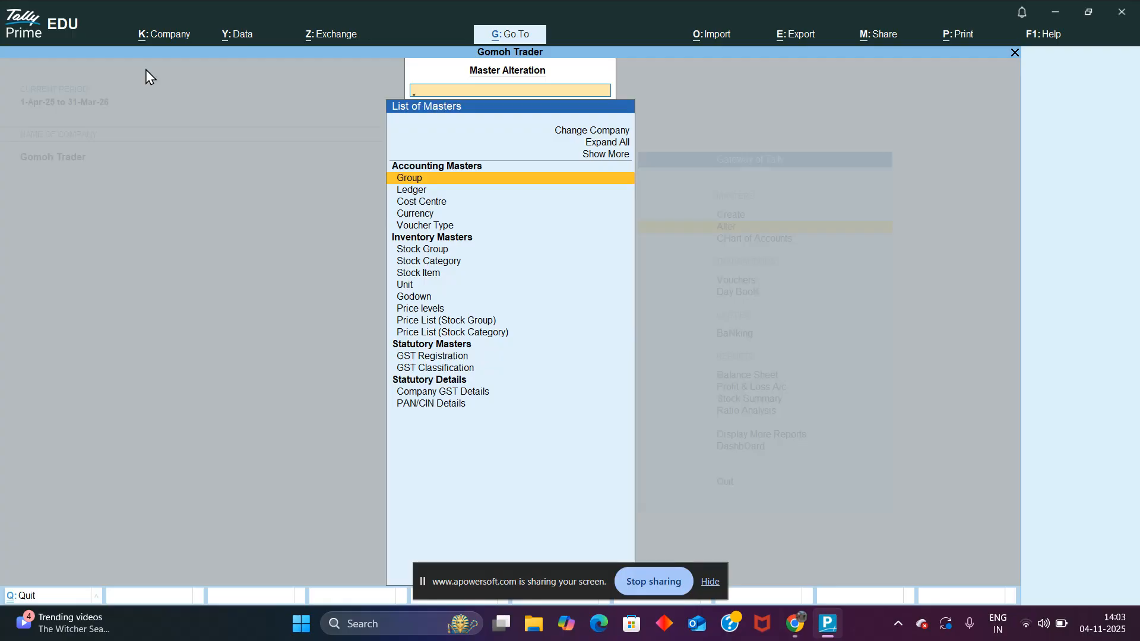
pyautogui.press('Down')
pyautogui.press('Down')
pyautogui.press('Down')
pyautogui.press('Down')
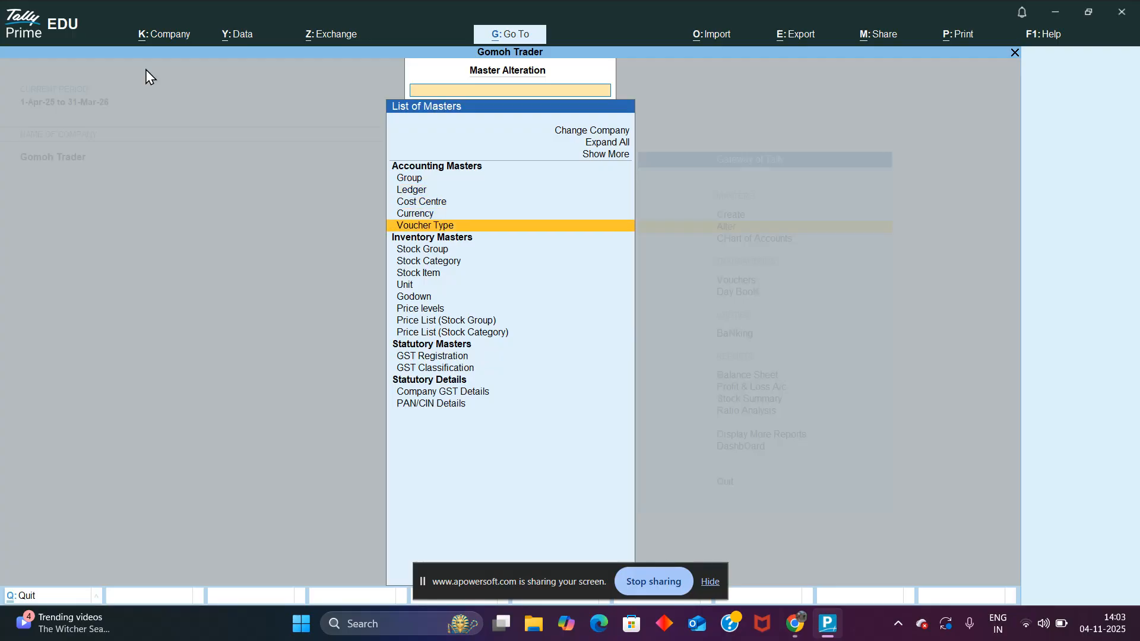
pyautogui.press('Return')
pyautogui.press('Down')
pyautogui.press('Down')
pyautogui.press('Down')
pyautogui.press('Down')
pyautogui.press('Down')
pyautogui.press('Down')
pyautogui.press('Down')
pyautogui.press('Down')
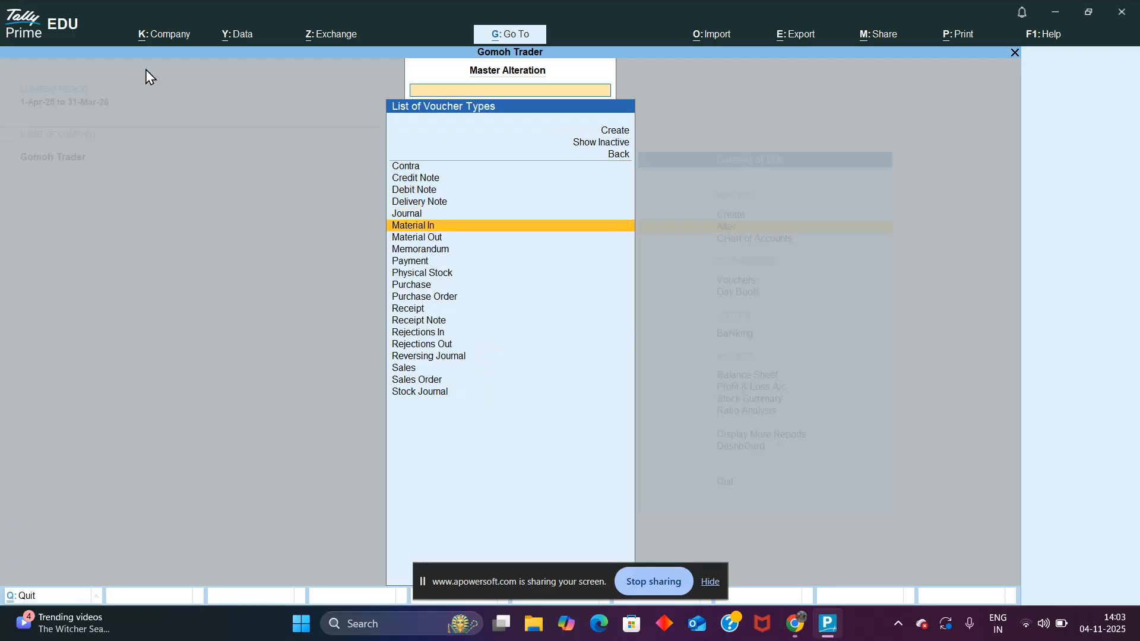
pyautogui.press('Down')
pyautogui.press('Down')
pyautogui.press('Return')
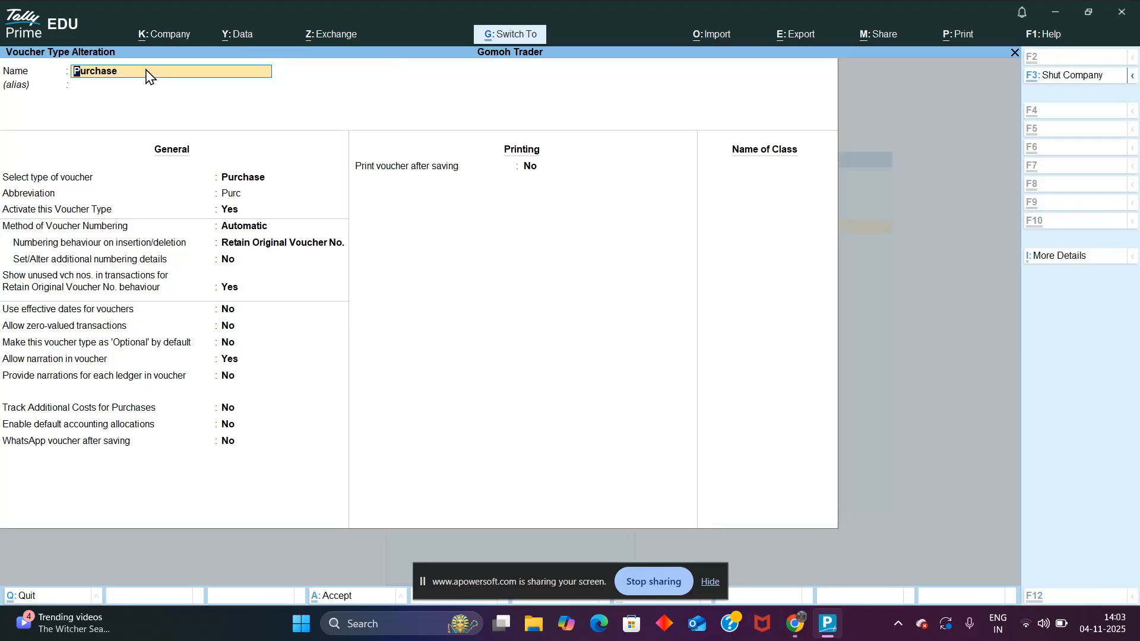
pyautogui.press('Escape')
pyautogui.press('Escape')
pyautogui.press('Escape')
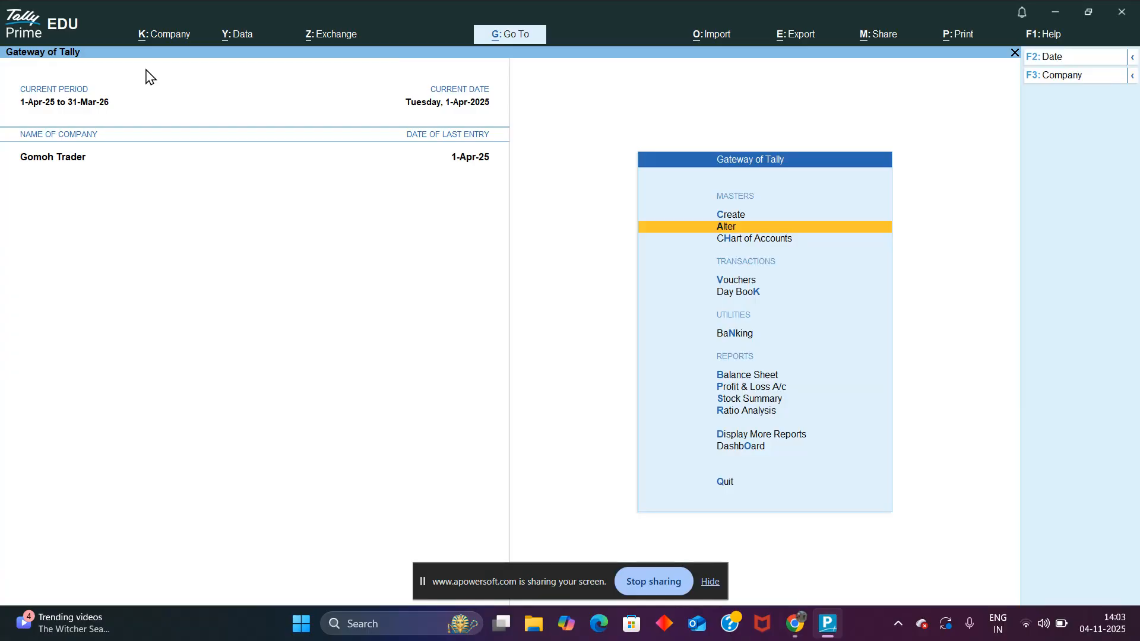
# Open the Supplier purchase voucher dated 1-Apr-25 from the Day Book for alteration.
pyautogui.press('Down')
pyautogui.press('Down')
pyautogui.press('Down')
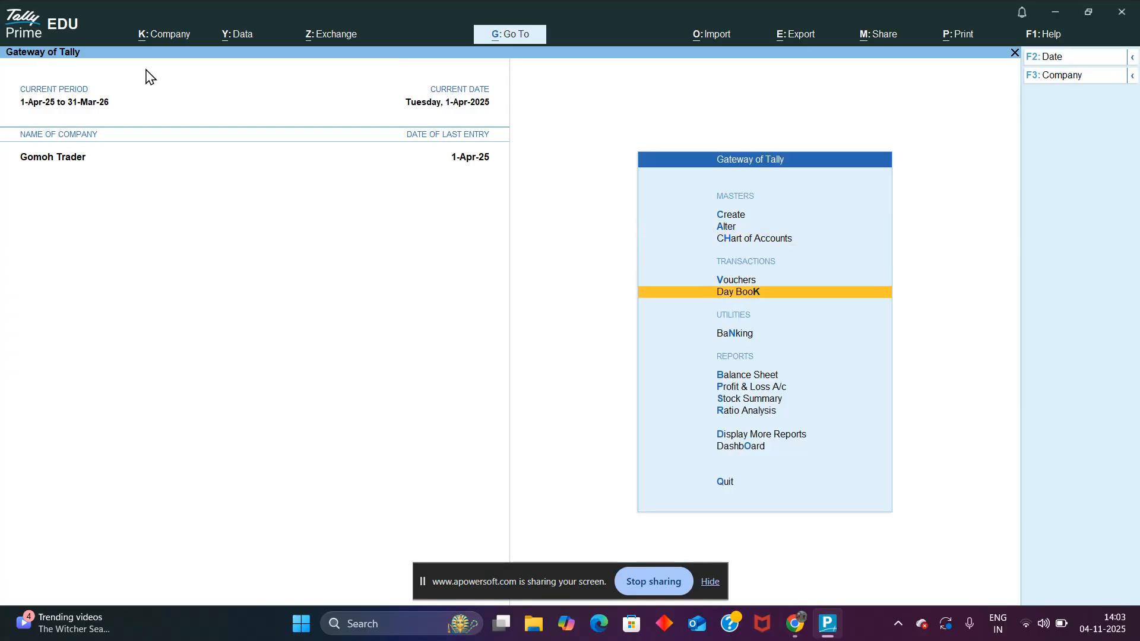
pyautogui.press('Return')
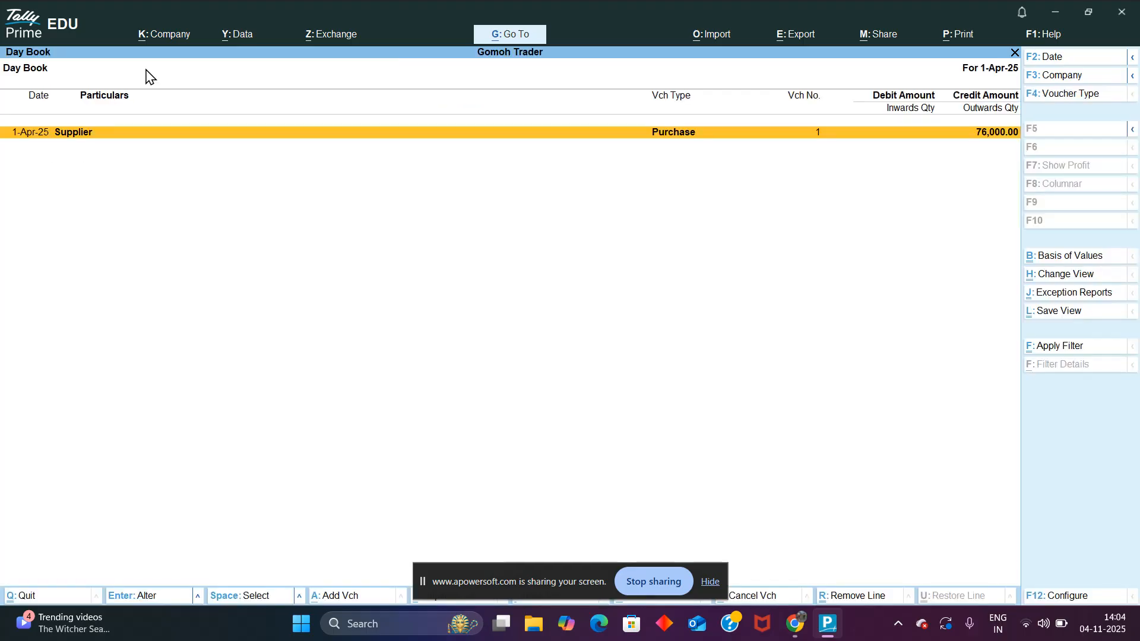
pyautogui.press('Return')
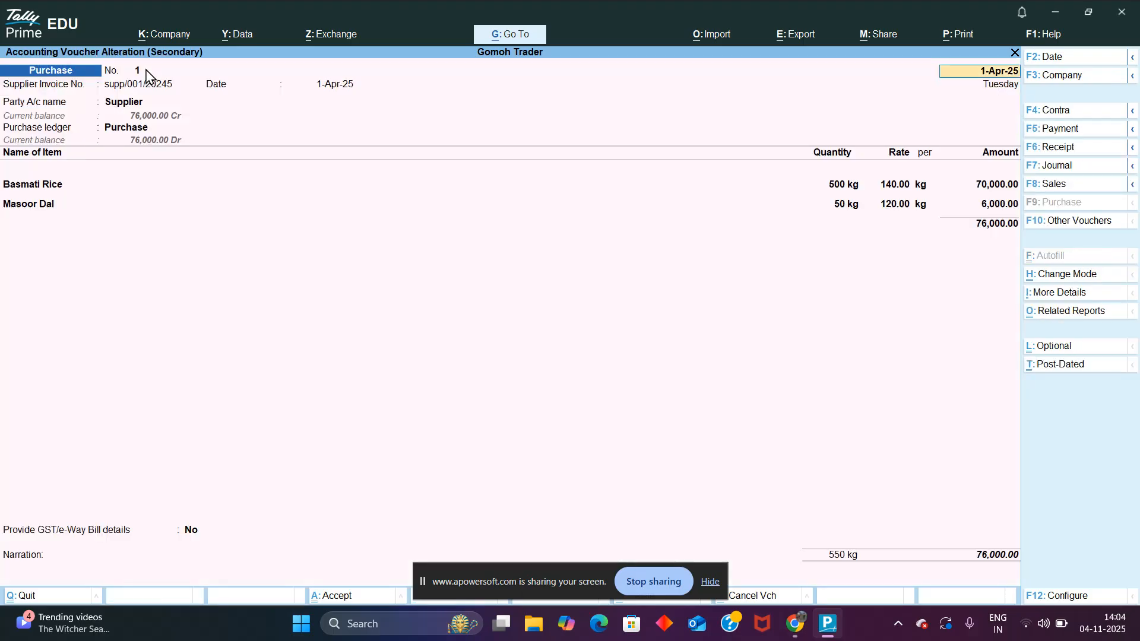
# Accept the voucher's existing header, party details and the Basmati Rice and Masoor Dal lines to reach an empty item line.
pyautogui.press('Return')
pyautogui.press('Return')
pyautogui.press('Return')
pyautogui.press('Return')
pyautogui.press('Return')
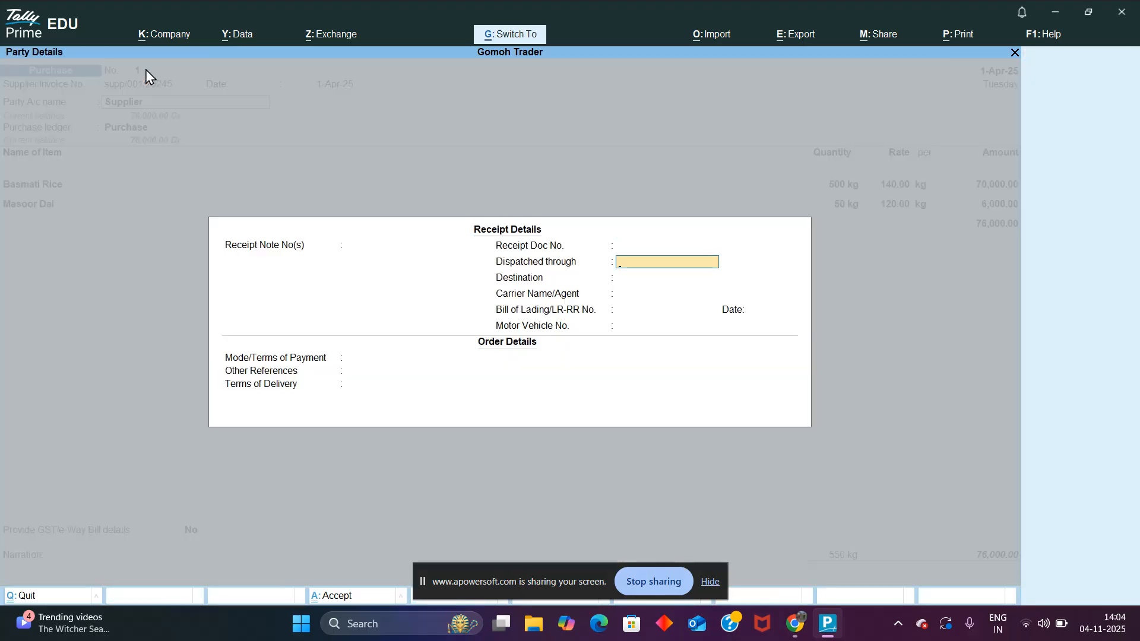
pyautogui.hotkey('ctrl', 'a')
pyautogui.hotkey('ctrl', 'a')
pyautogui.press('Return')
pyautogui.press('Return')
pyautogui.press('Return')
pyautogui.press('Return')
pyautogui.press('Return')
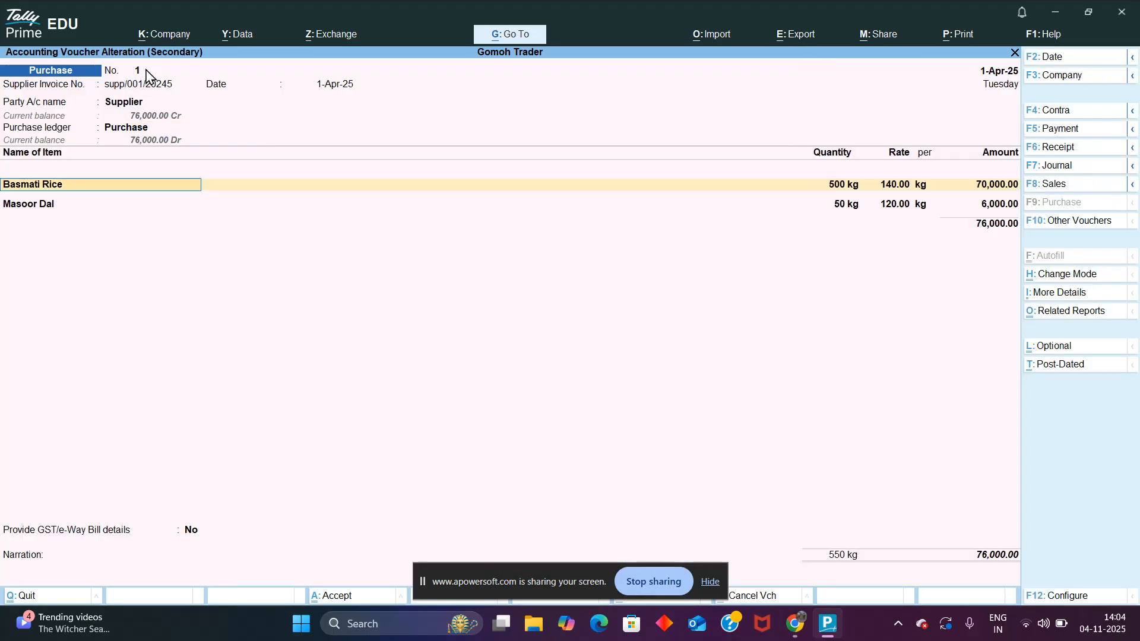
pyautogui.press('Return')
pyautogui.press('Return')
pyautogui.press('Return')
pyautogui.press('Return')
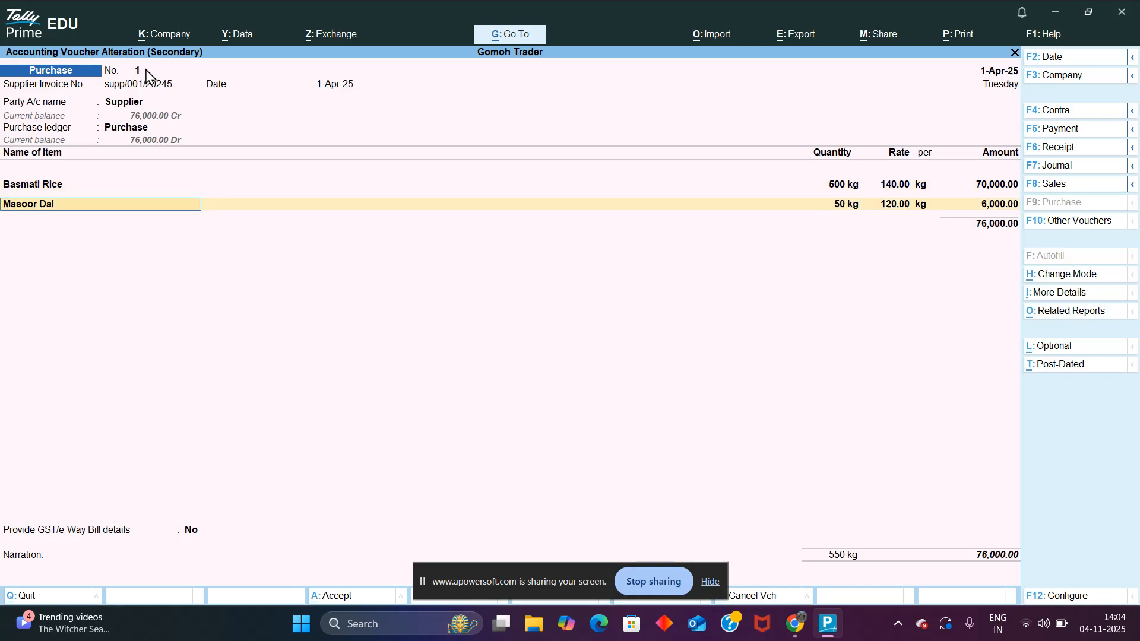
pyautogui.press('Return')
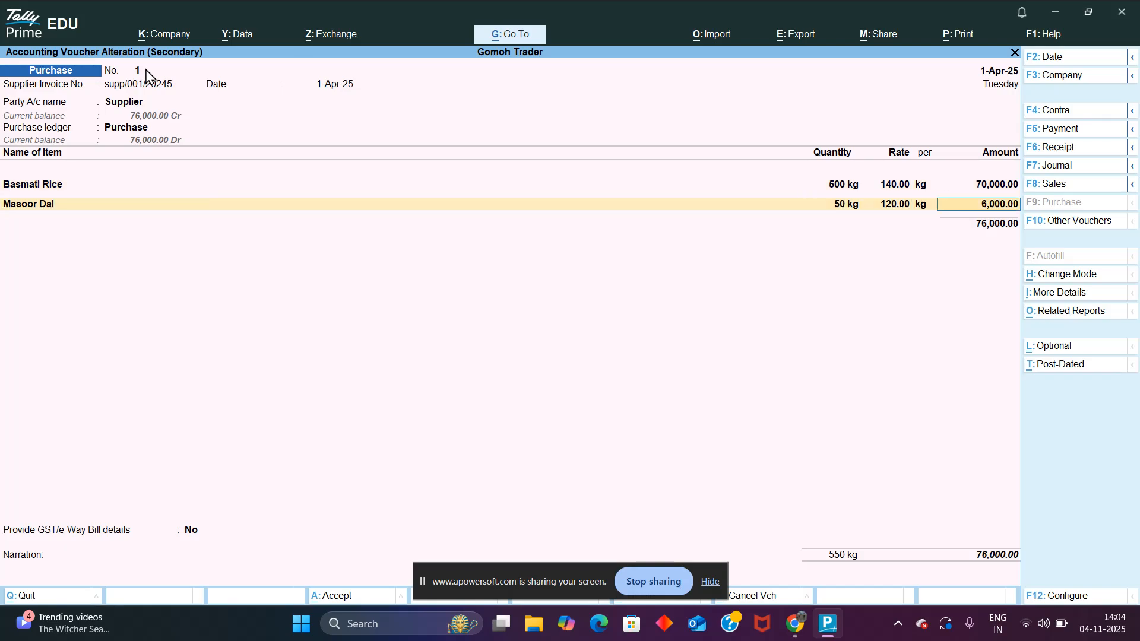
pyautogui.press('Return')
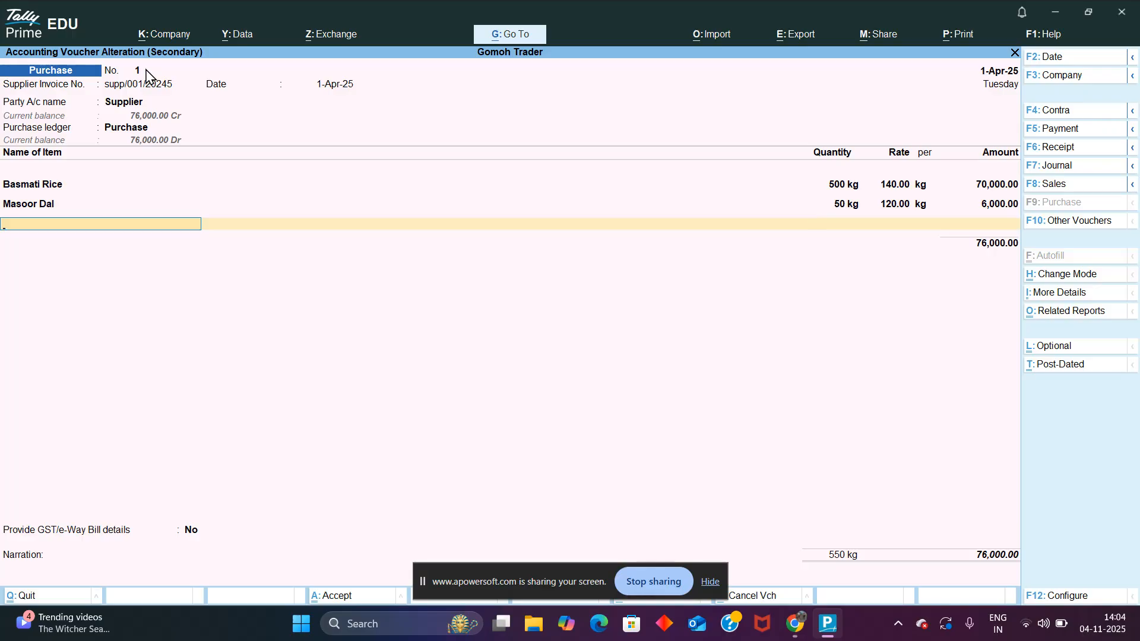
# Add Oil as the third item of the purchase voucher with a quantity of 100 LTR.
pyautogui.press('Return')
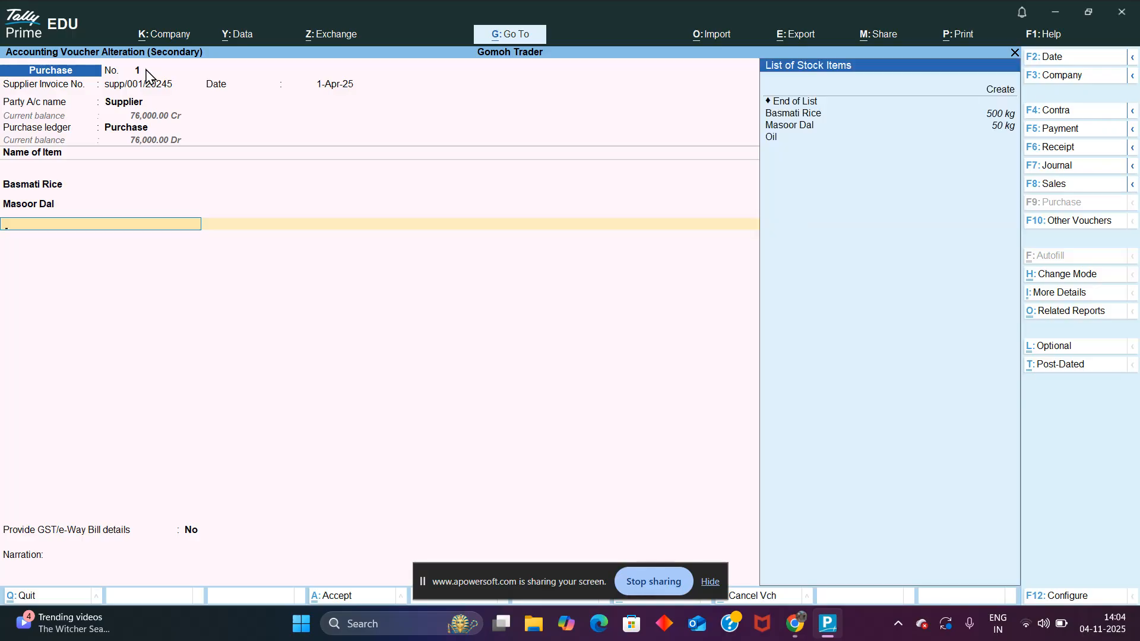
pyautogui.press('Down')
pyautogui.press('Down')
pyautogui.press('Down')
pyautogui.press('Return')
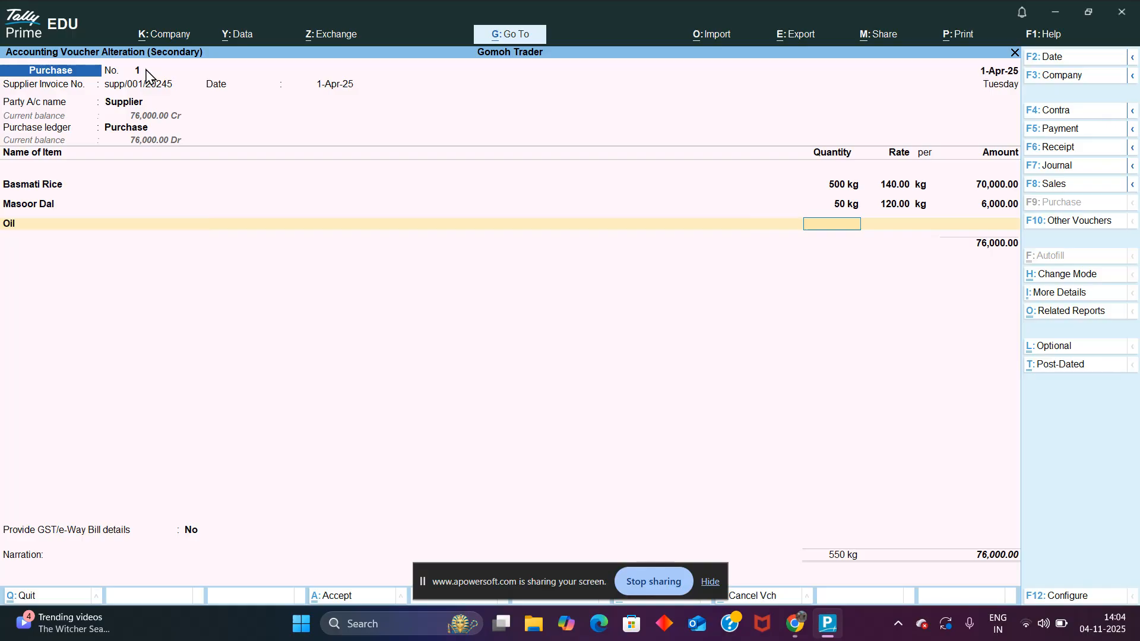
pyautogui.write('5')
pyautogui.press('BackSpace')
pyautogui.write('100')
pyautogui.press('Return')
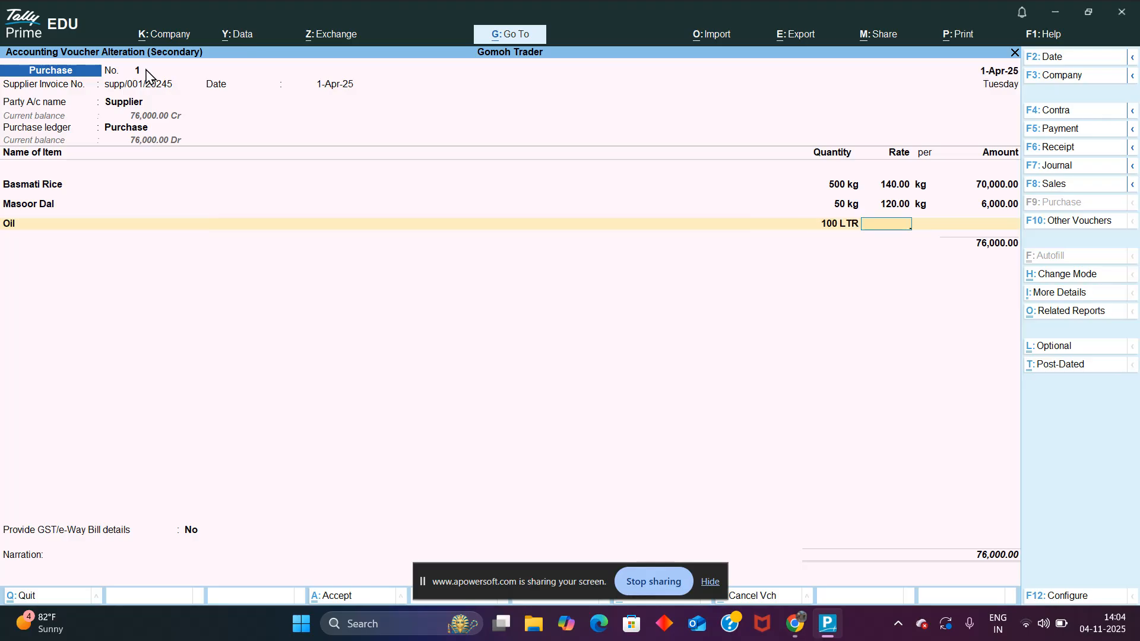
# Set the Oil rate to 180 per LTR, save the purchase voucher and return to the Gateway.
pyautogui.write('180')
pyautogui.press('Return')
pyautogui.press('Return')
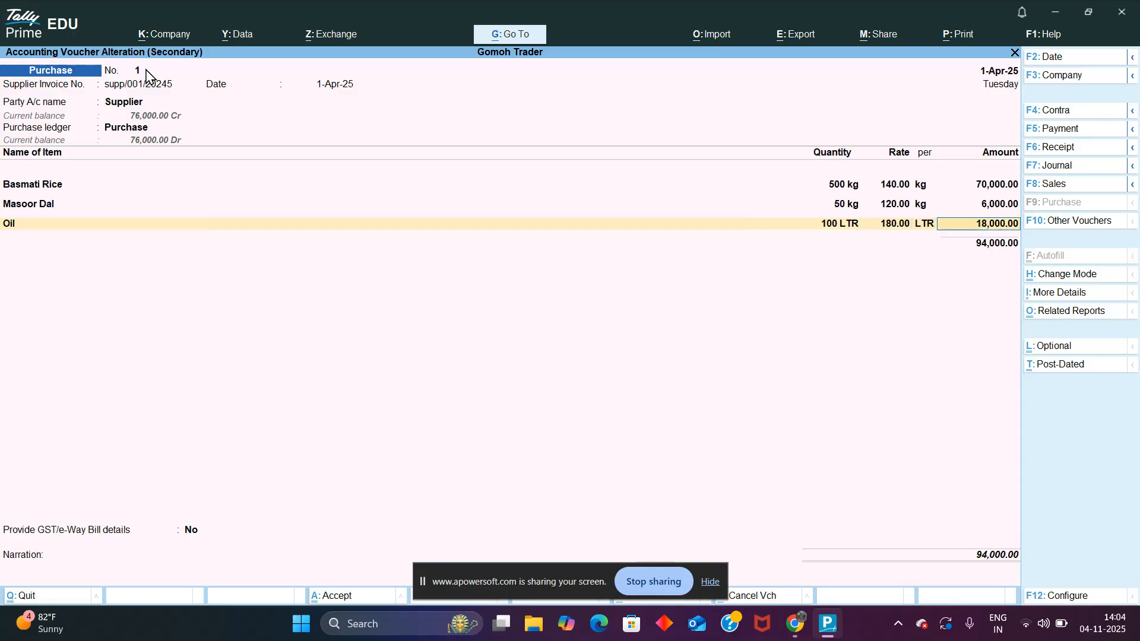
pyautogui.press('Return')
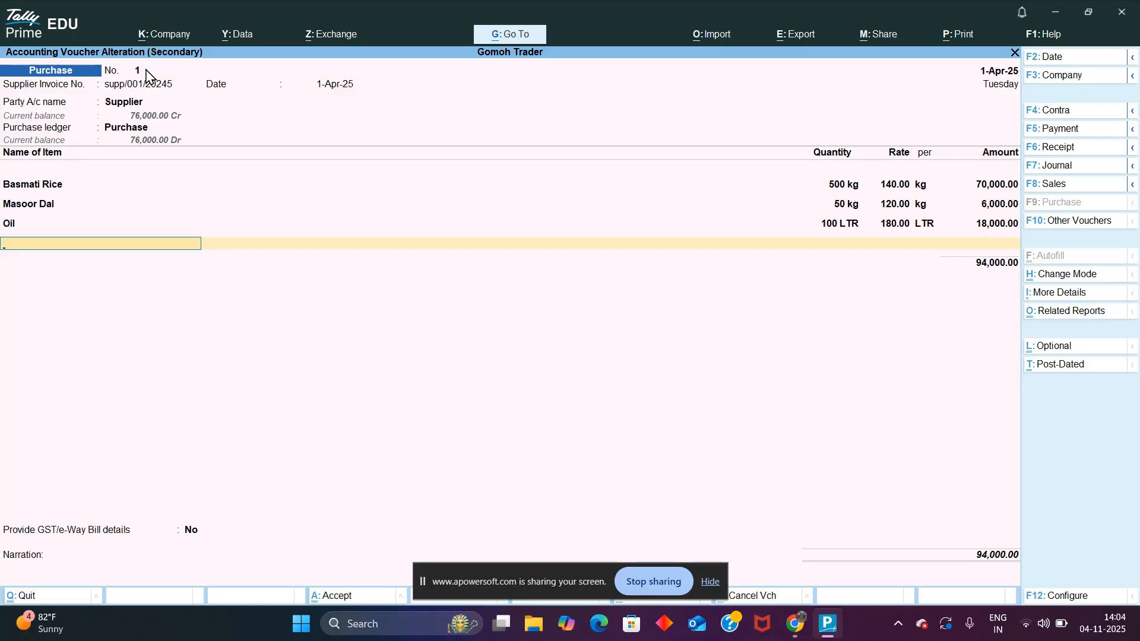
pyautogui.hotkey('ctrl', 'a')
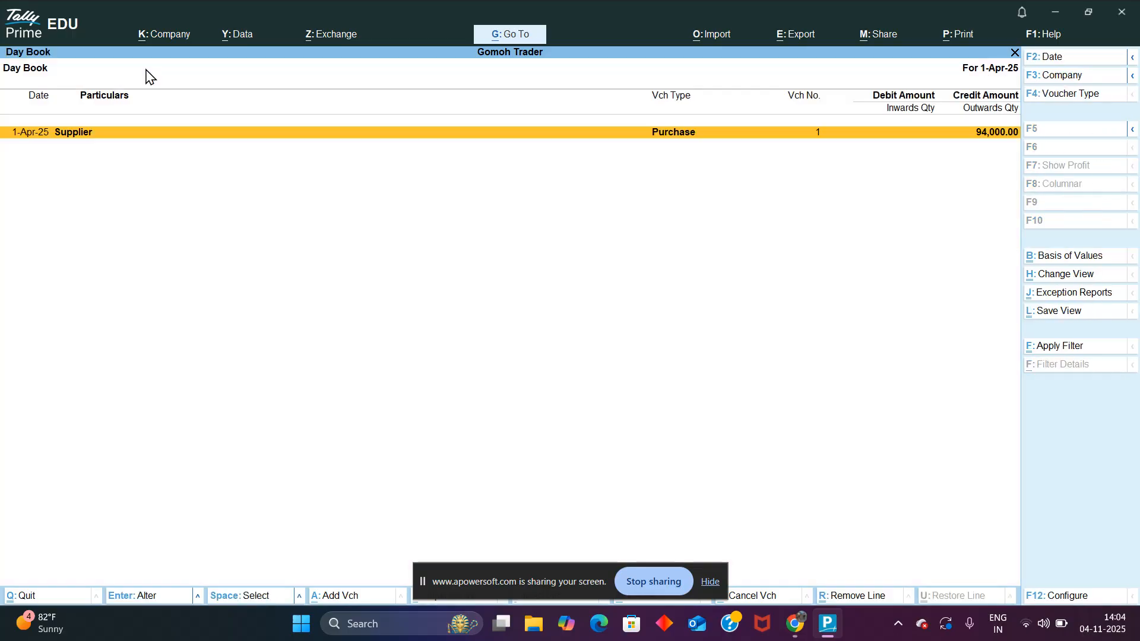
pyautogui.press('Escape')
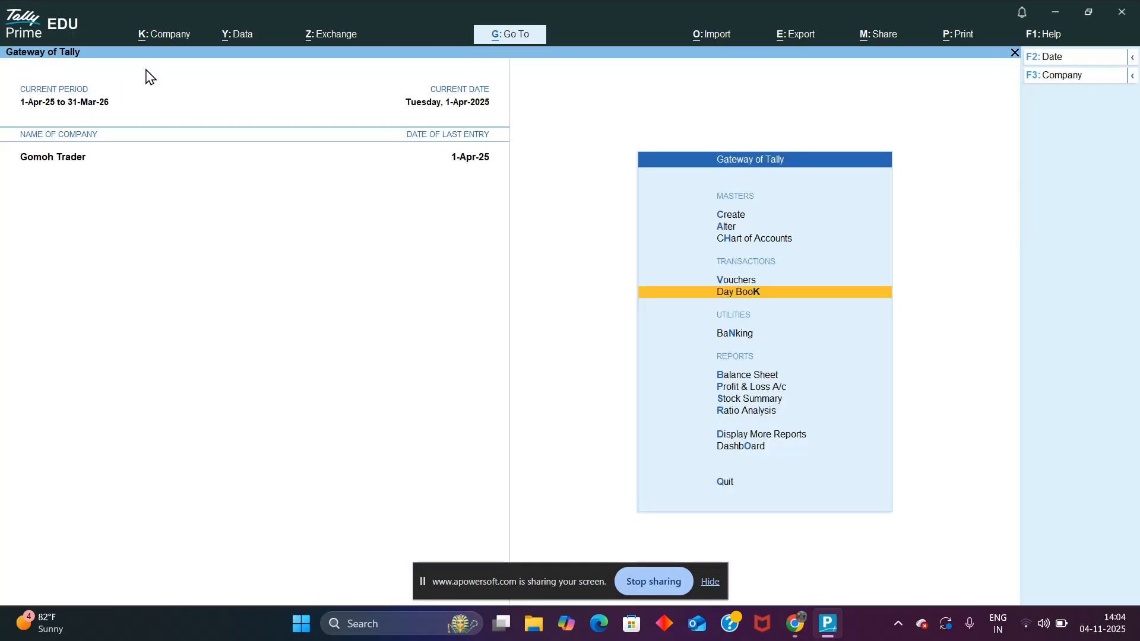
# Reopen the saved purchase voucher from the Day Book to check its item lines, and return to the Gateway.
pyautogui.press('Down')
pyautogui.press('Up')
pyautogui.press('Return')
pyautogui.press('Return')
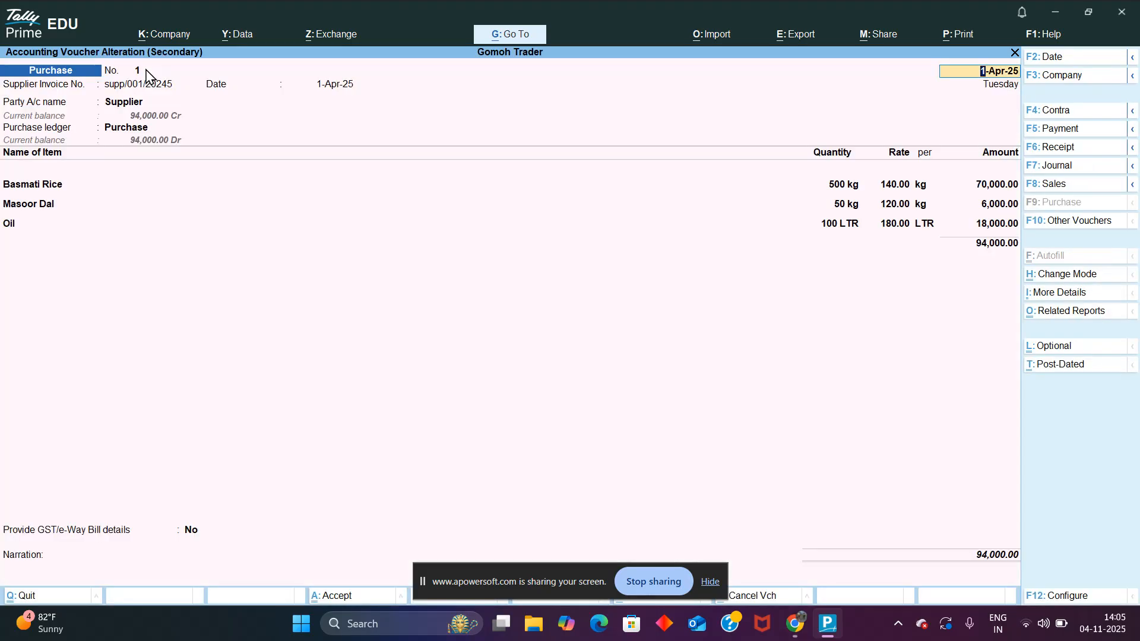
pyautogui.press('Escape')
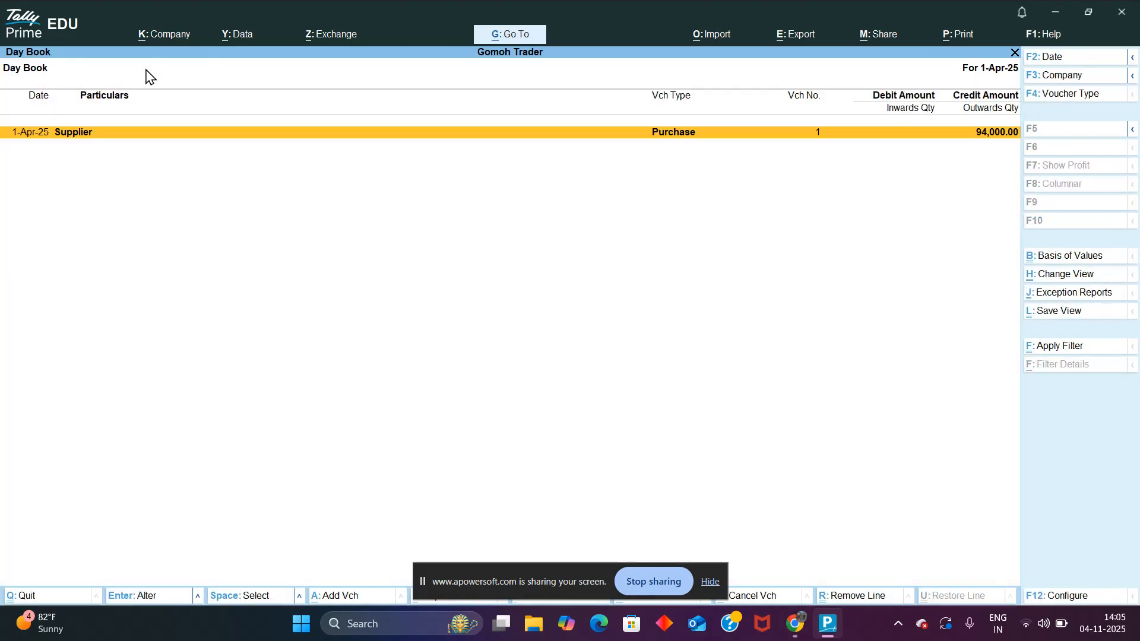
pyautogui.press('Escape')
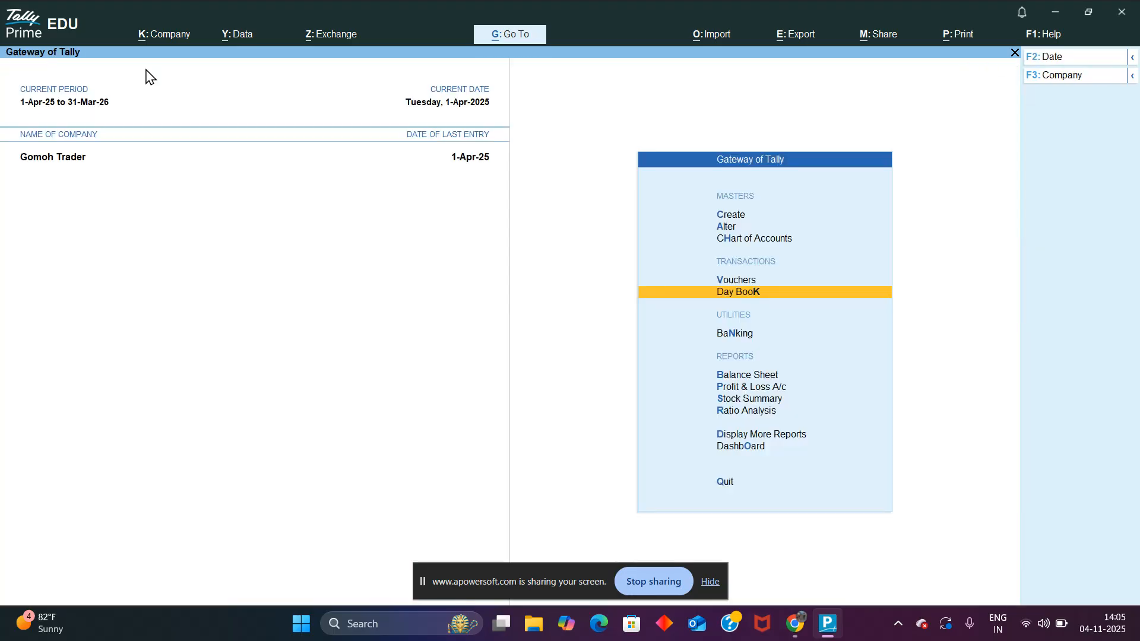
# Start a sales voucher with reference number sal\001\20245 and reference date 1-Apr-25.
pyautogui.press('Up')
pyautogui.press('Return')
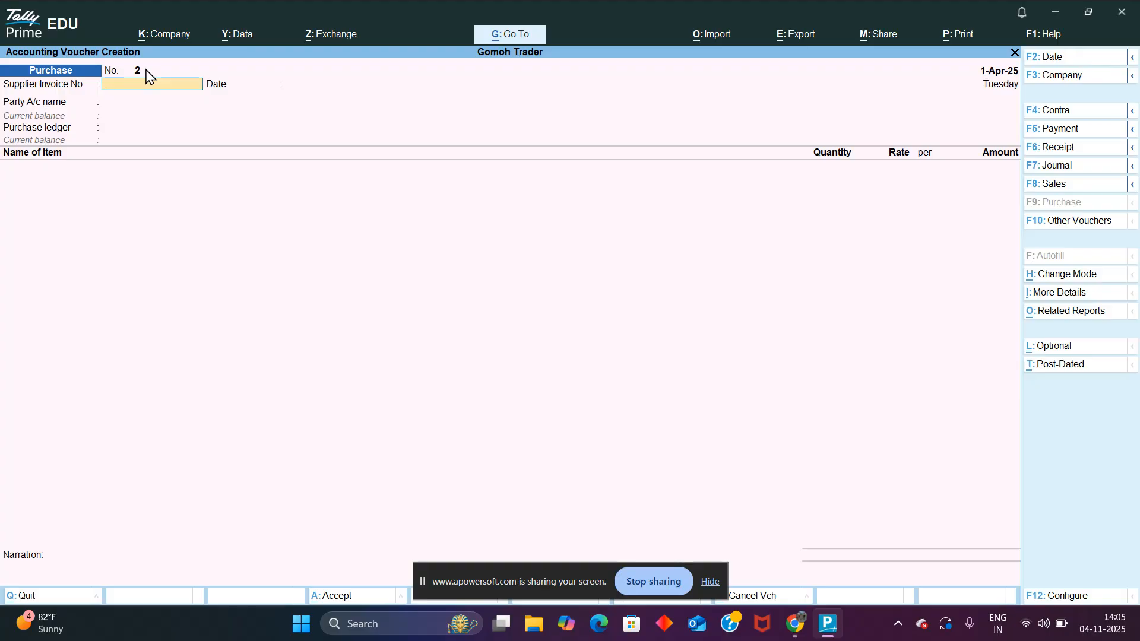
pyautogui.press('F8')
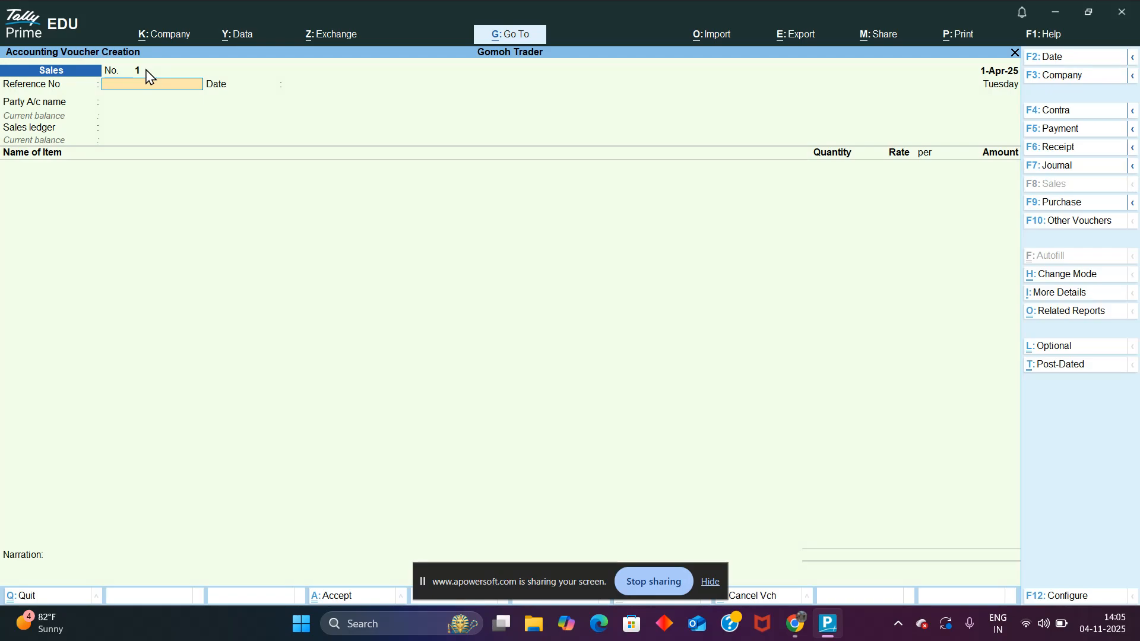
pyautogui.write('sal\\001\\20245')
pyautogui.press('Return')
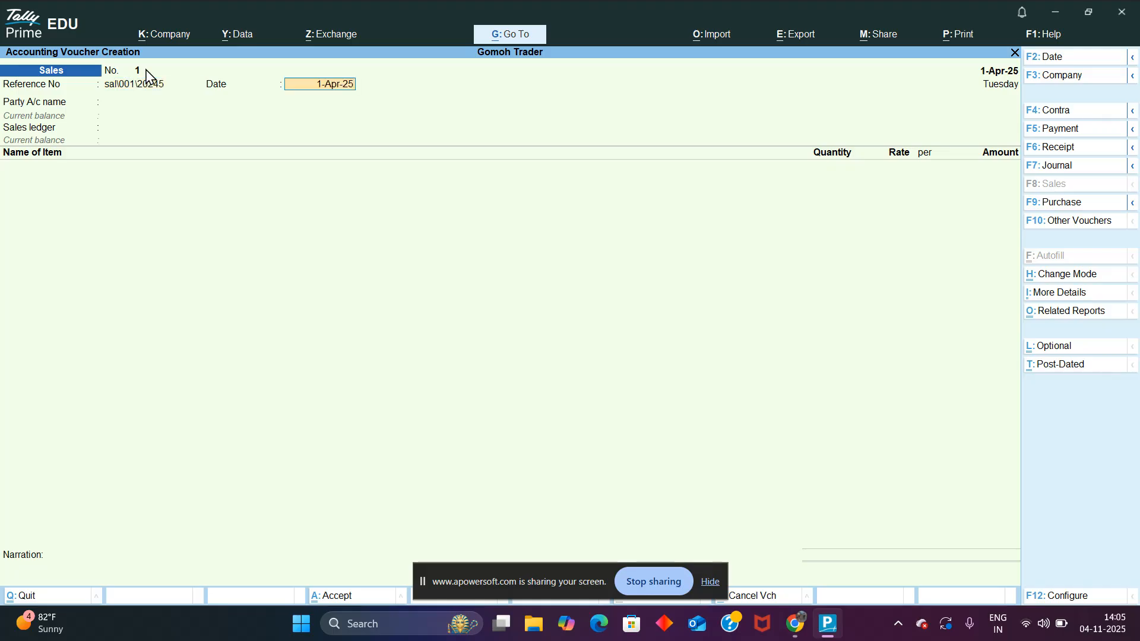
pyautogui.press('Return')
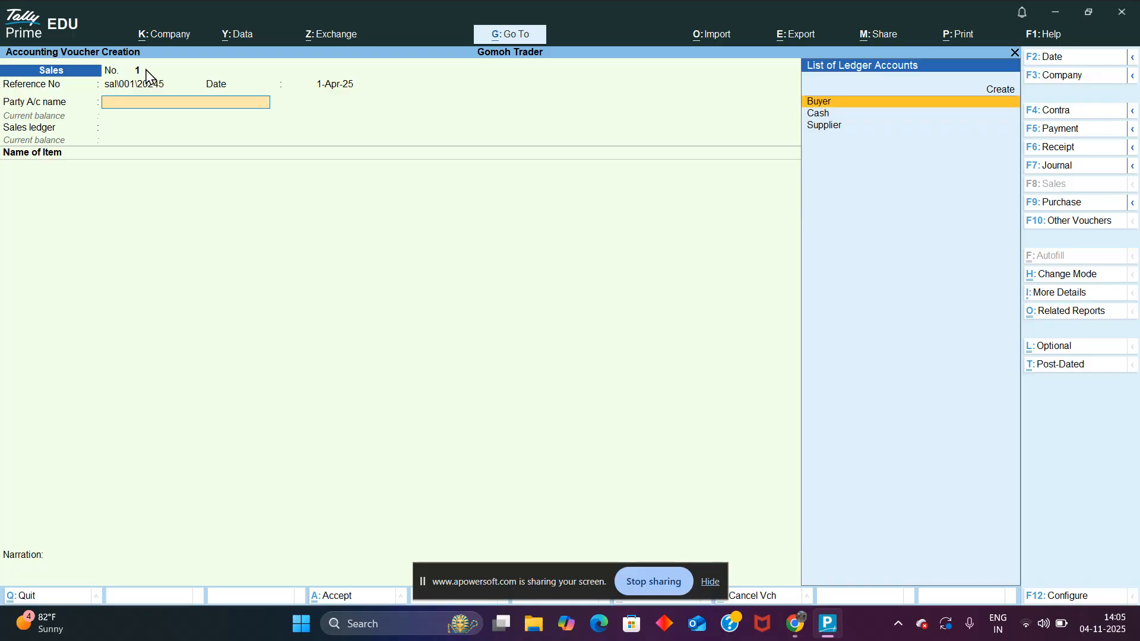
# Choose Buyer as the party account, accept the blank dispatch details, and select Sales as the sales ledger.
pyautogui.press('Return')
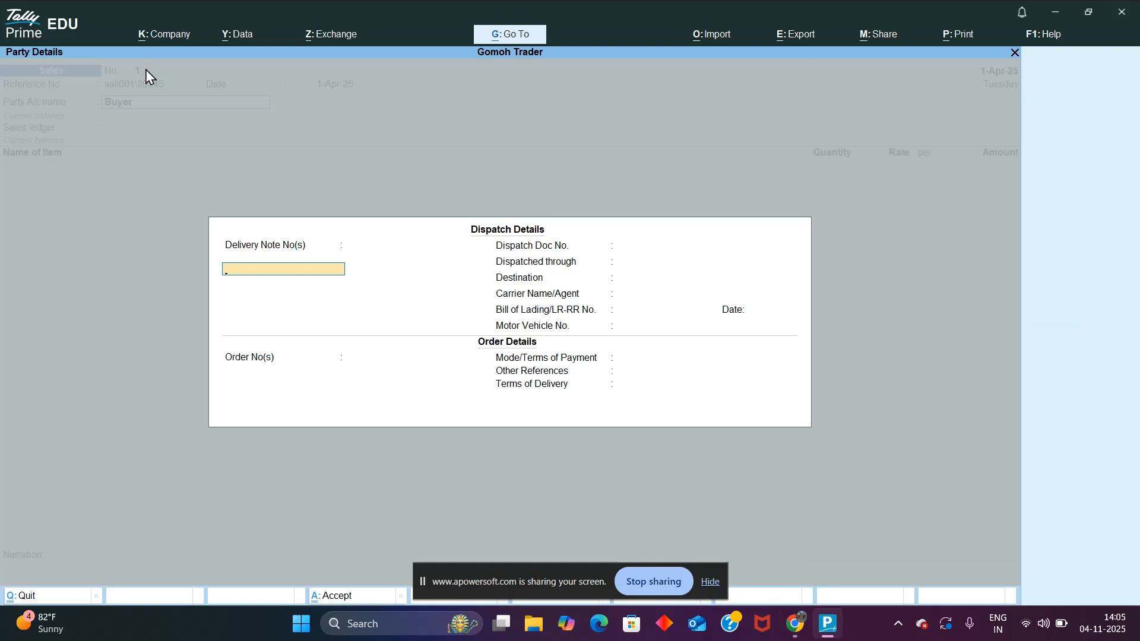
pyautogui.hotkey('ctrl', 'a')
pyautogui.hotkey('ctrl', 'a')
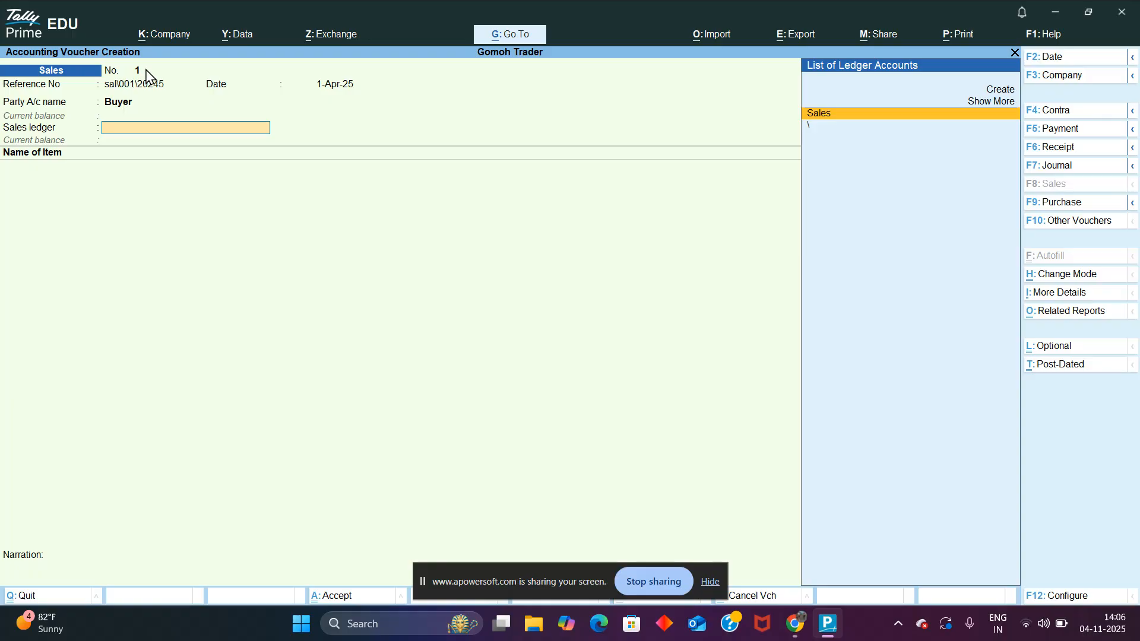
pyautogui.press('Return')
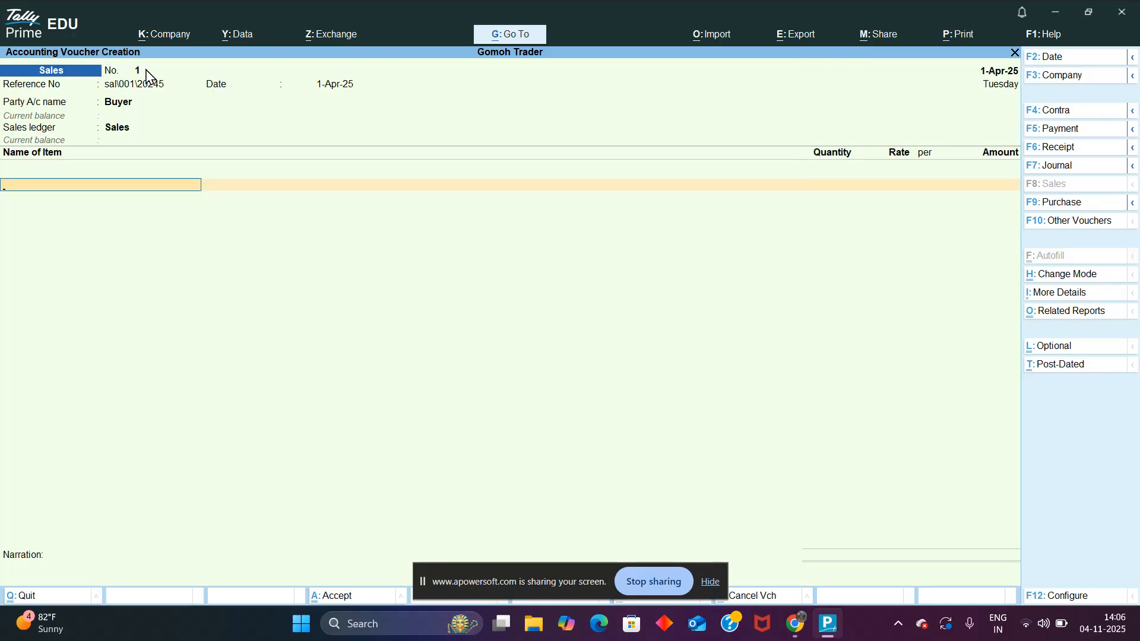
pyautogui.press('alt')
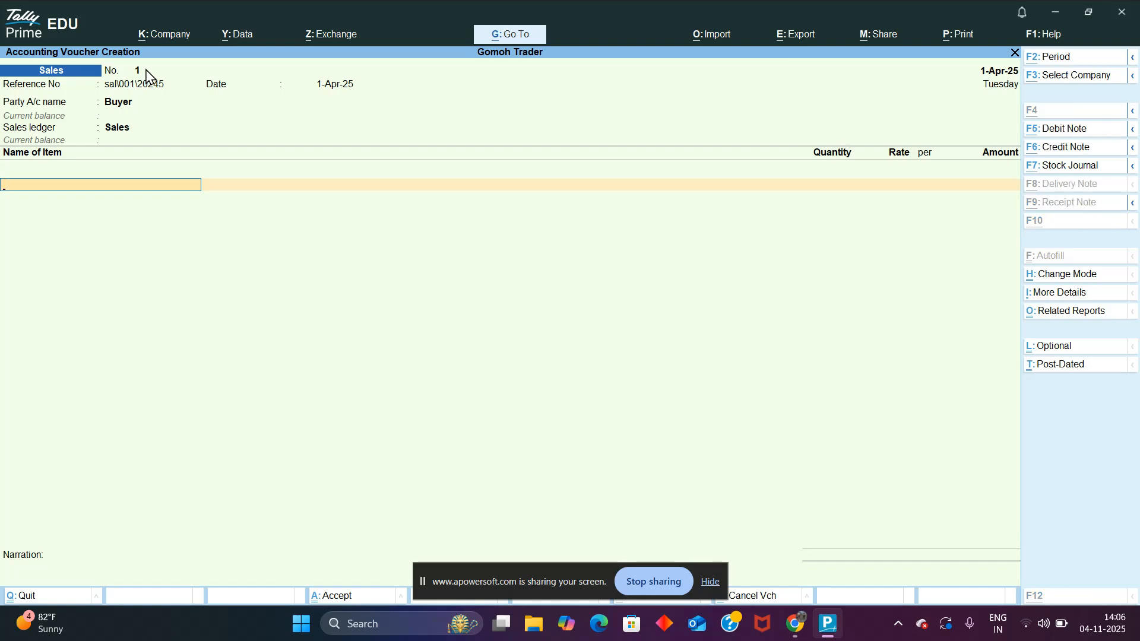
pyautogui.hotkey('alt', 'c')
pyautogui.hotkey('ctrl', 'q')
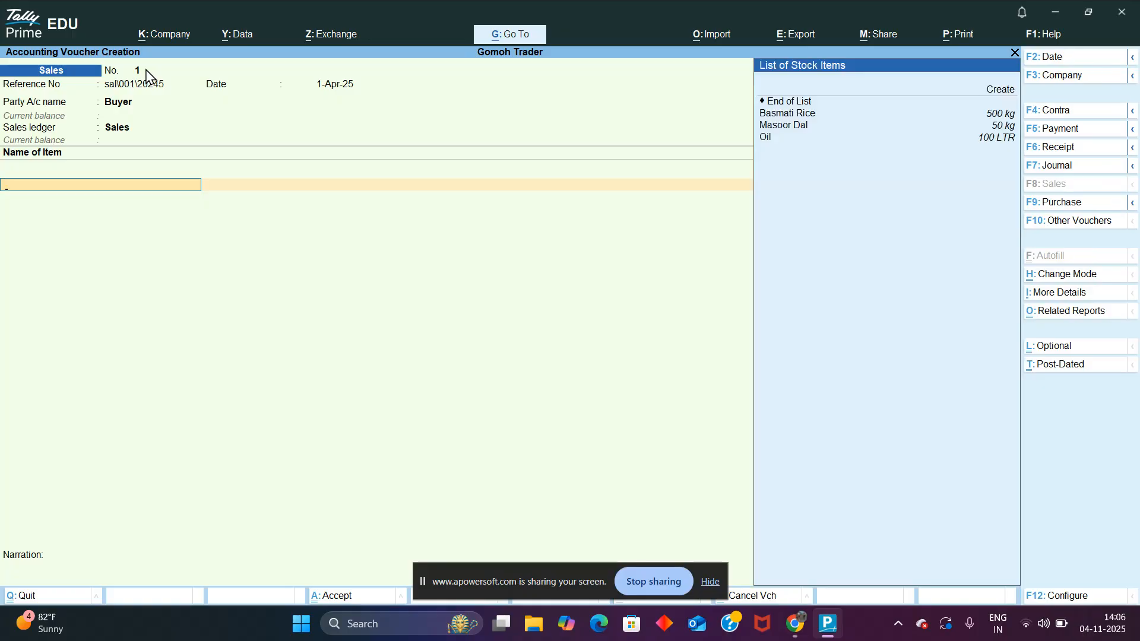
# Add Basmati Rice as the first item of the sales voucher with a quantity of 150 kg.
pyautogui.press('Down')
pyautogui.press('Down')
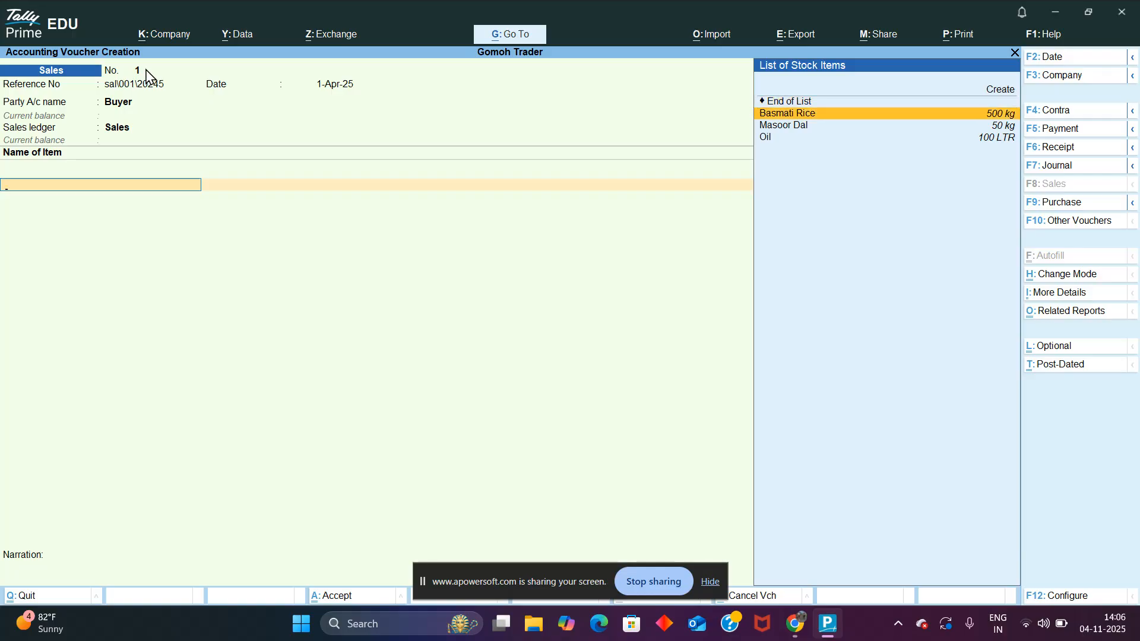
pyautogui.press('Return')
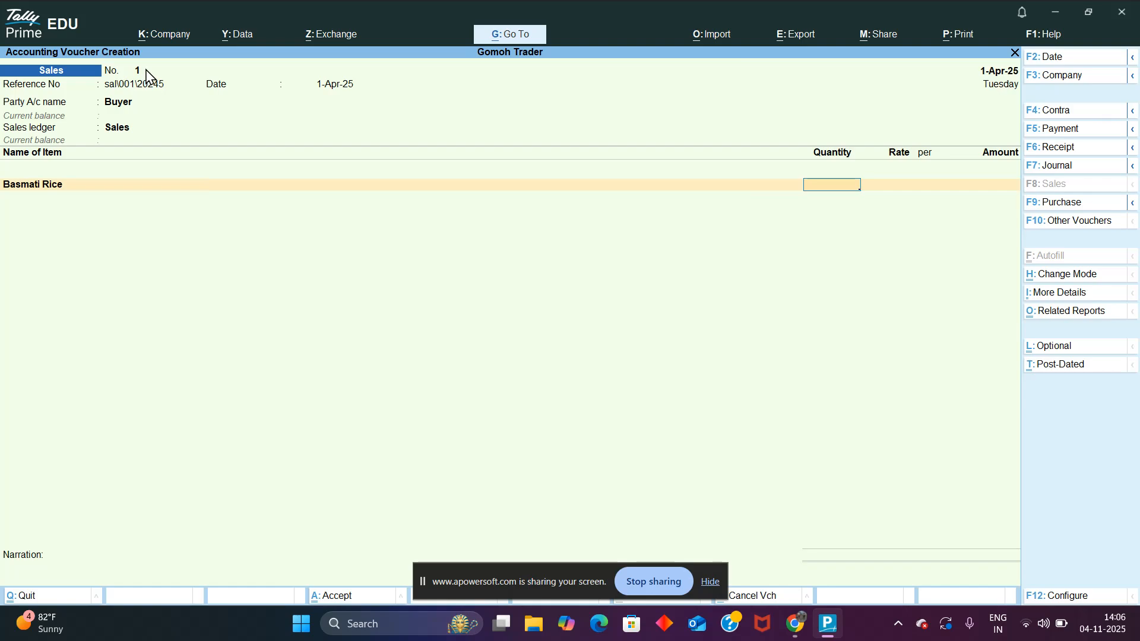
pyautogui.write('150')
pyautogui.press('Return')
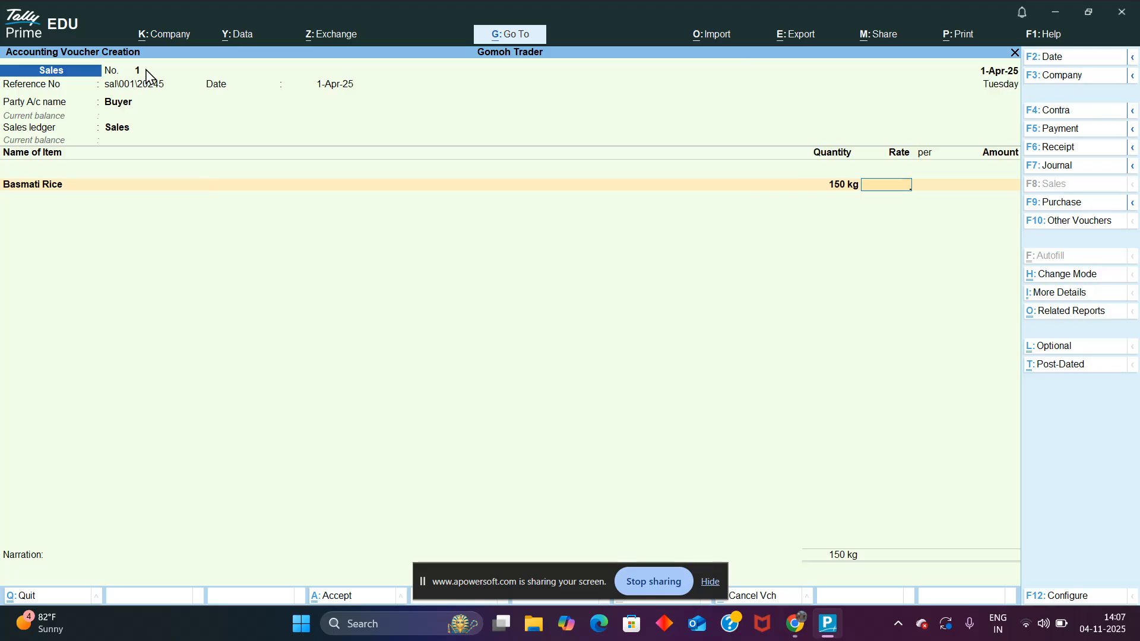
pyautogui.press('BackSpace')
pyautogui.press('BackSpace')
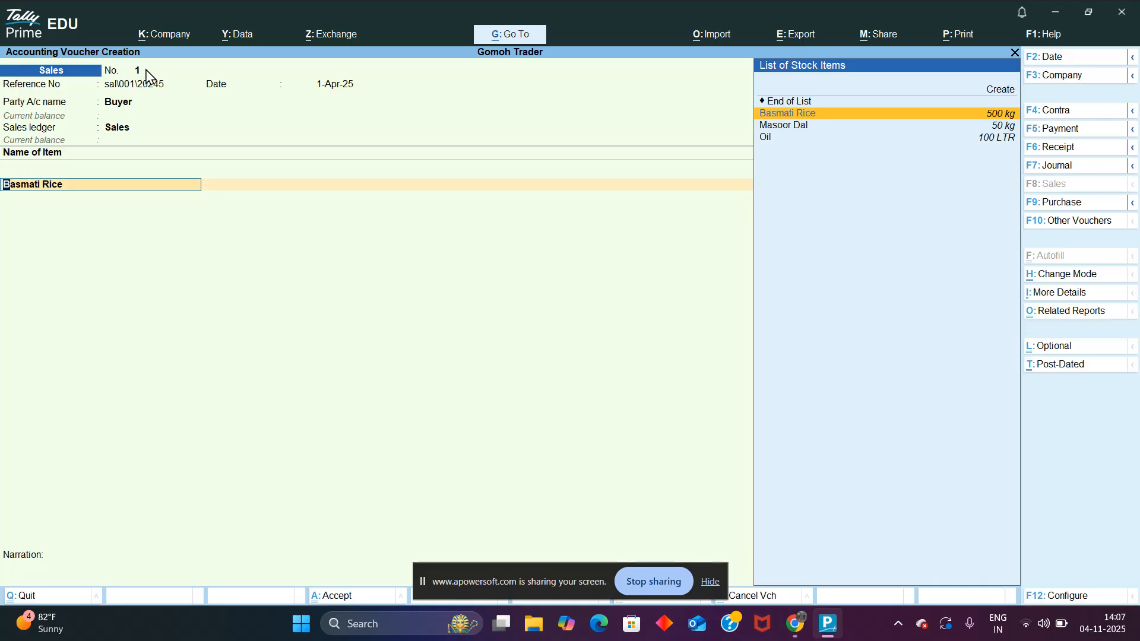
pyautogui.press('Return')
pyautogui.press('Return')
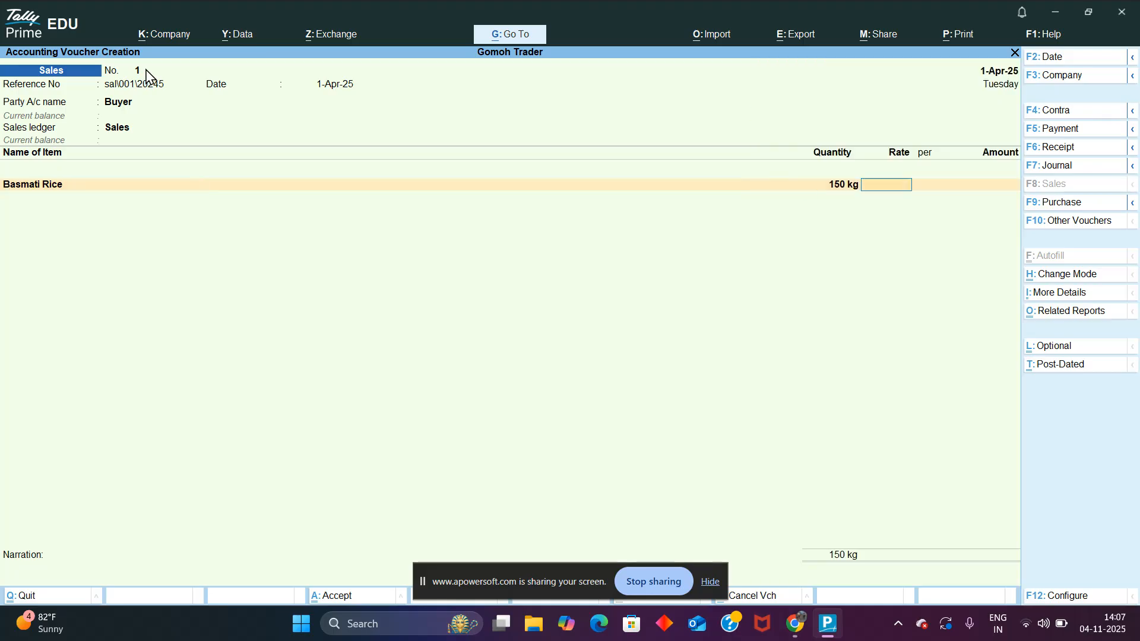
# Set the Basmati Rice rate to 160 per kg and accept the line amount.
pyautogui.write('2000')
pyautogui.press('BackSpace')
pyautogui.press('Return')
pyautogui.press('BackSpace')
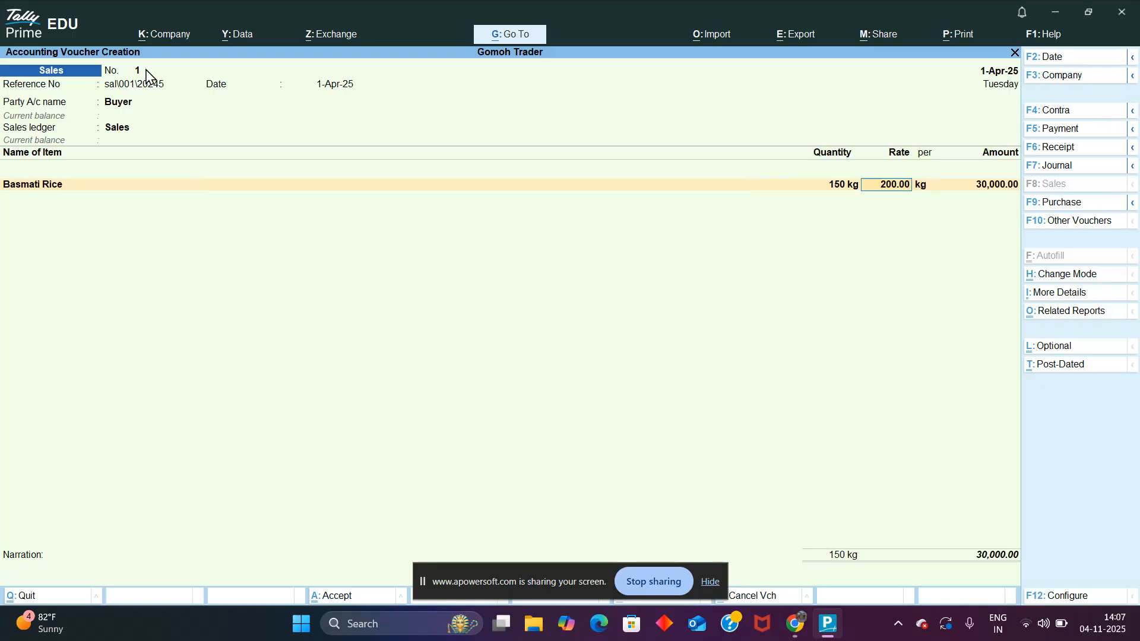
pyautogui.write('160')
pyautogui.press('Return')
pyautogui.press('Return')
pyautogui.press('Return')
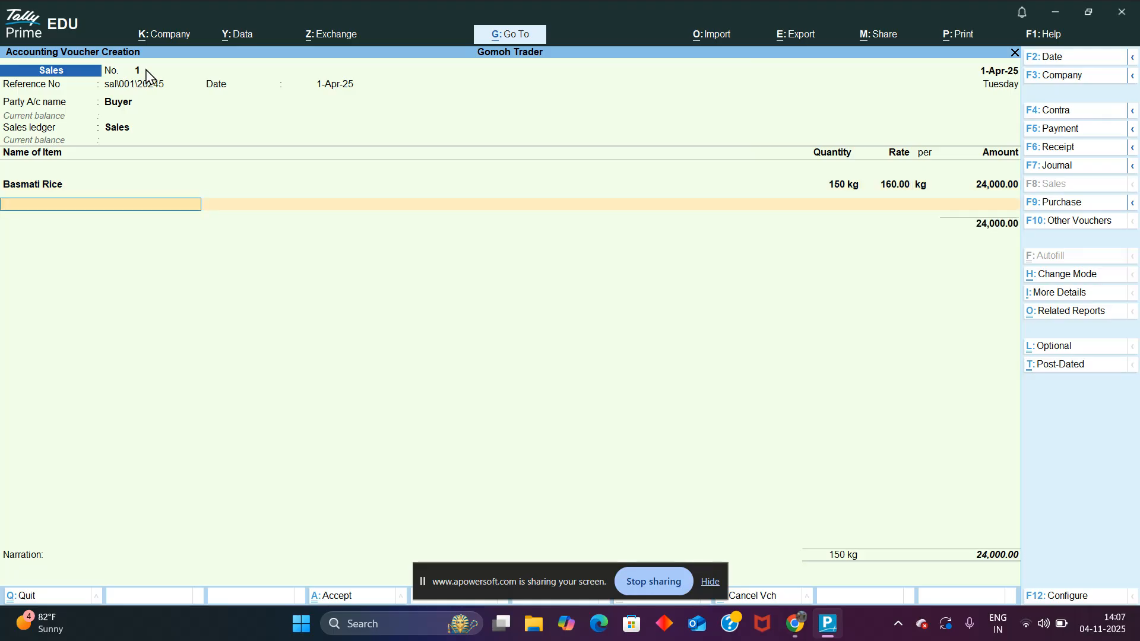
# Add Masoor Dal as the second sales item with quantity 45 kg and rate 140 per kg.
pyautogui.press('Down')
pyautogui.press('Down')
pyautogui.press('Down')
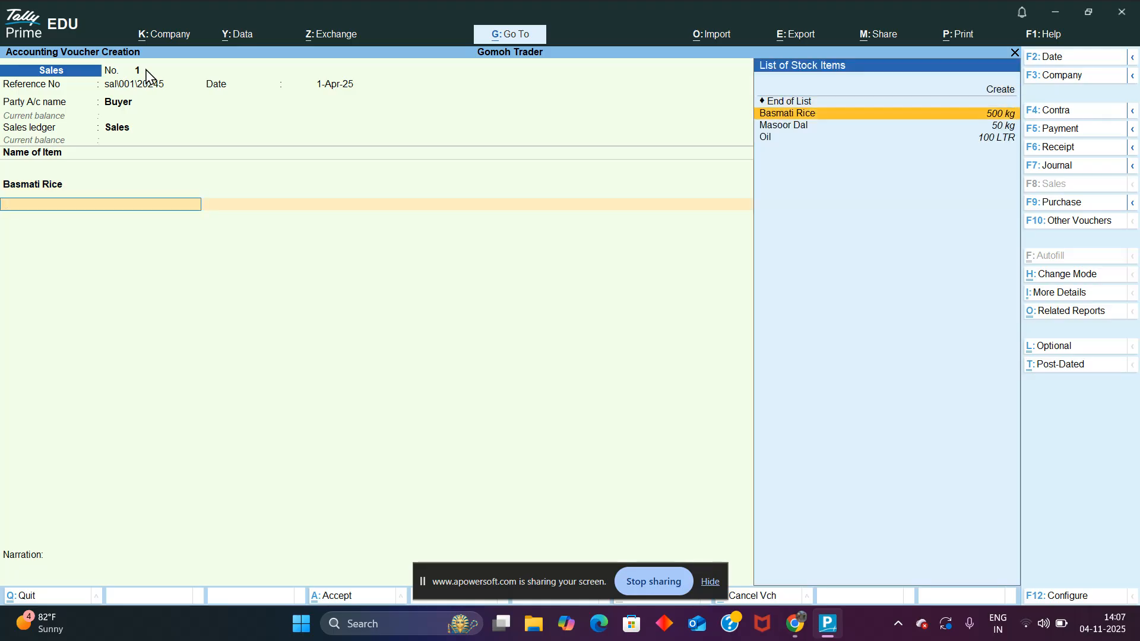
pyautogui.press('Return')
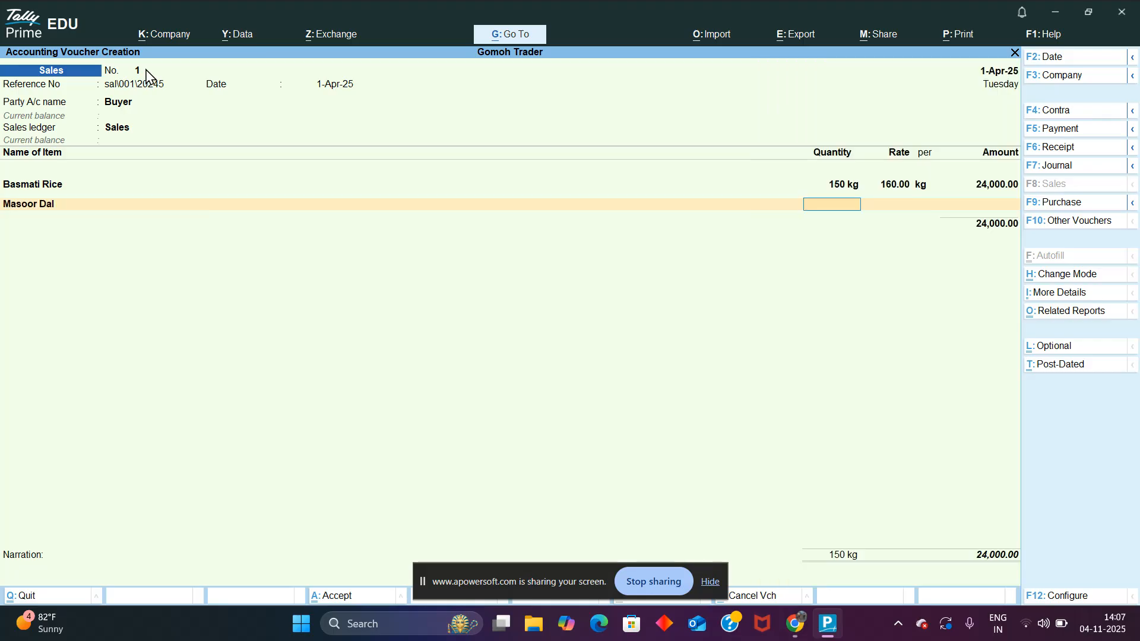
pyautogui.press('BackSpace')
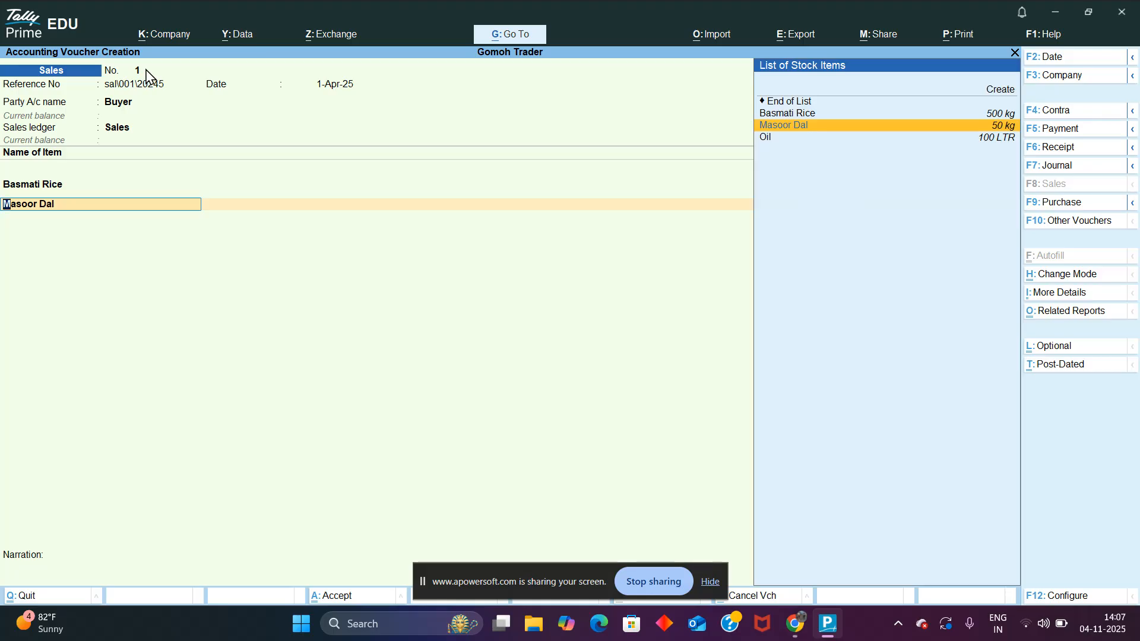
pyautogui.press('Return')
pyautogui.write('45')
pyautogui.press('Return')
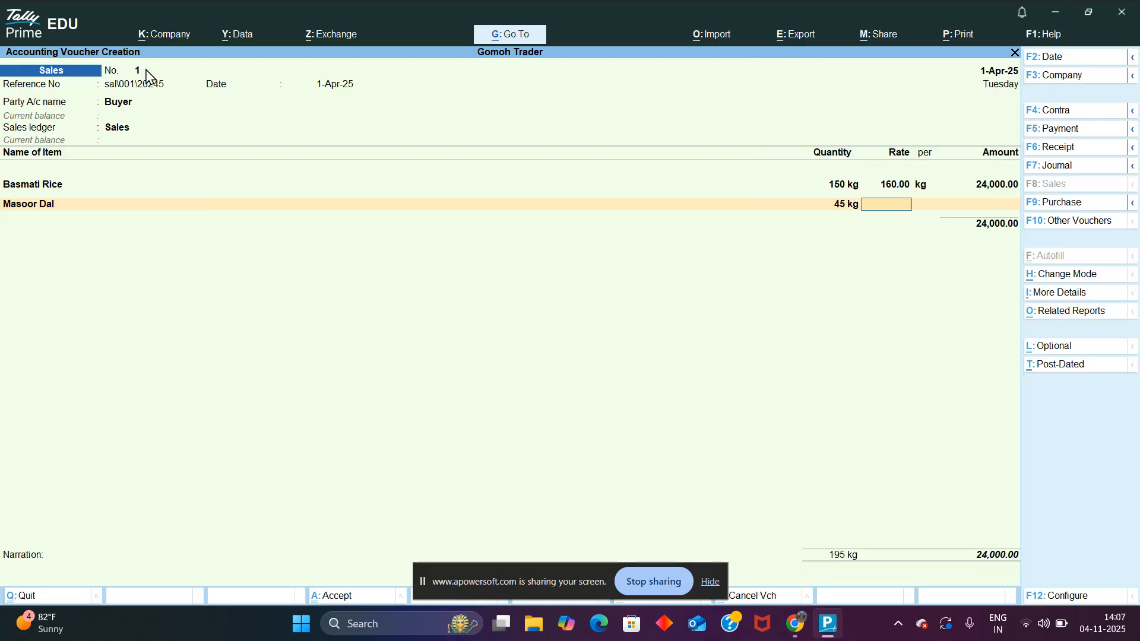
pyautogui.write('140')
pyautogui.press('Return')
pyautogui.press('Return')
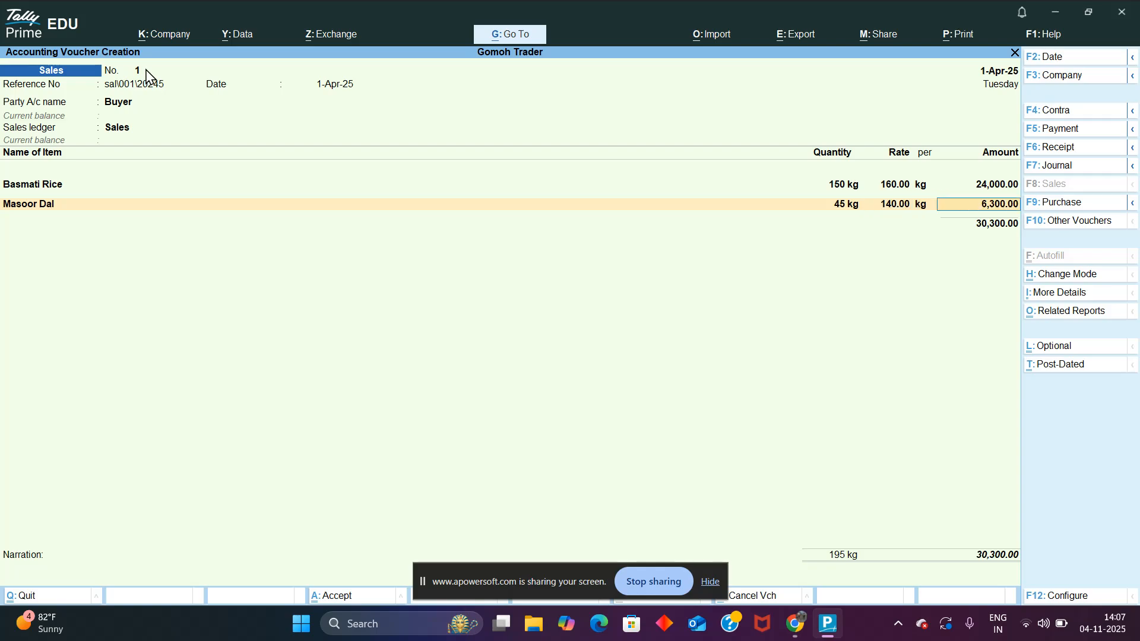
pyautogui.press('Return')
# Add Oil as the third sales item with quantity 55 LTR and rate 200 per LTR.
pyautogui.press('Down')
pyautogui.press('Down')
pyautogui.press('Down')
pyautogui.press('Return')
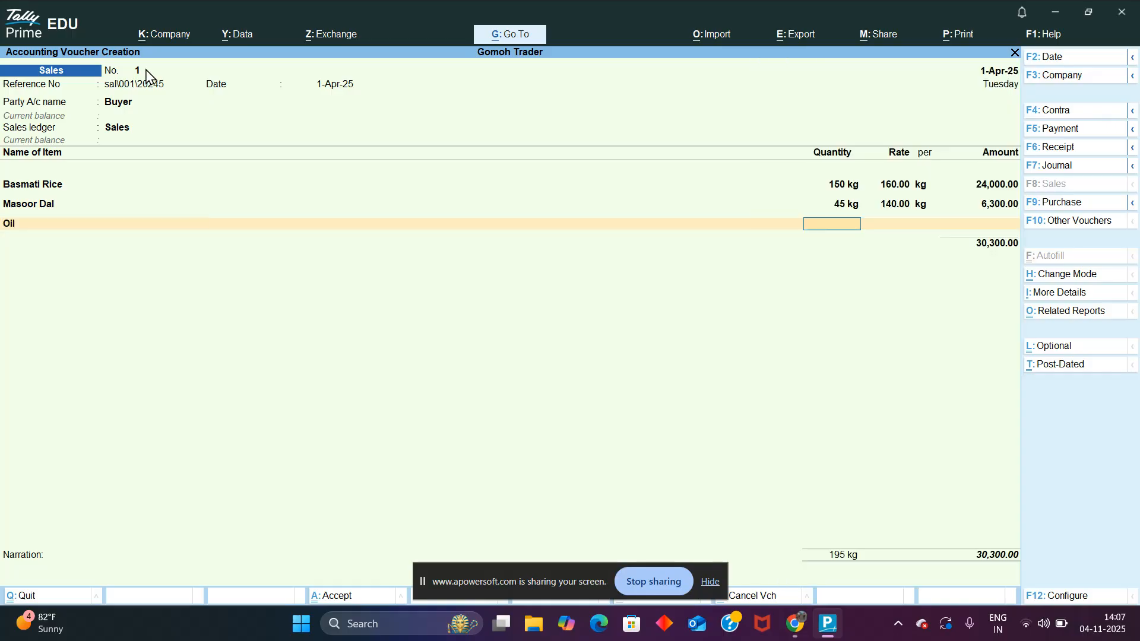
pyautogui.write('55')
pyautogui.press('Return')
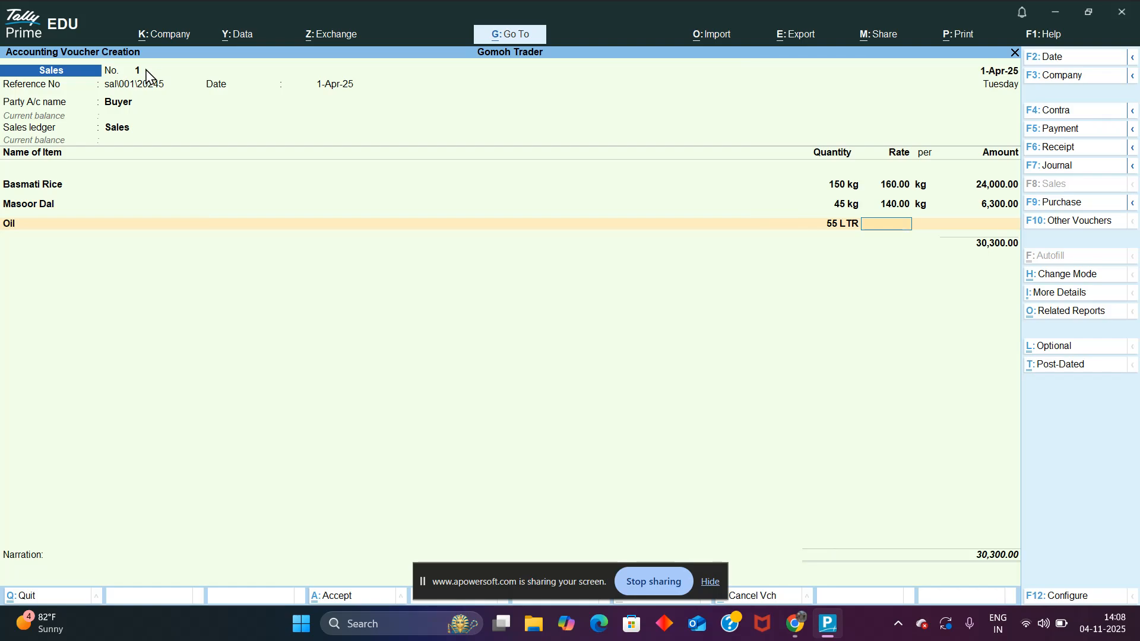
pyautogui.write('200')
pyautogui.press('Return')
pyautogui.press('Return')
pyautogui.press('Return')
# End the item list, save the sales voucher and return to the Gateway.
pyautogui.press('Return')
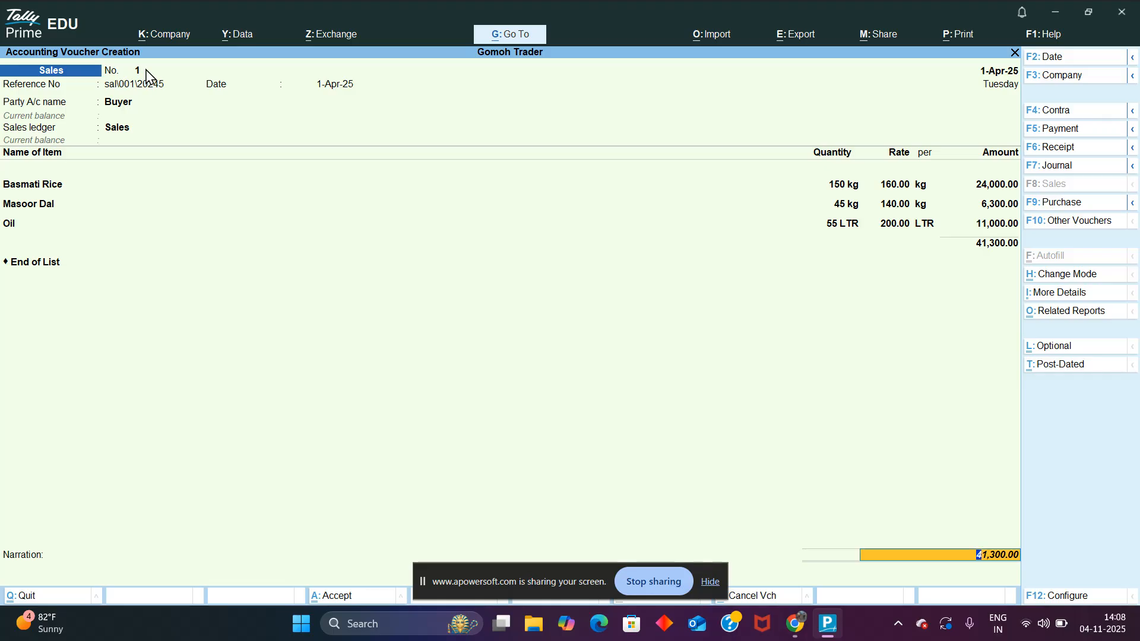
pyautogui.press('ctrl')
pyautogui.hotkey('ctrl', 'a')
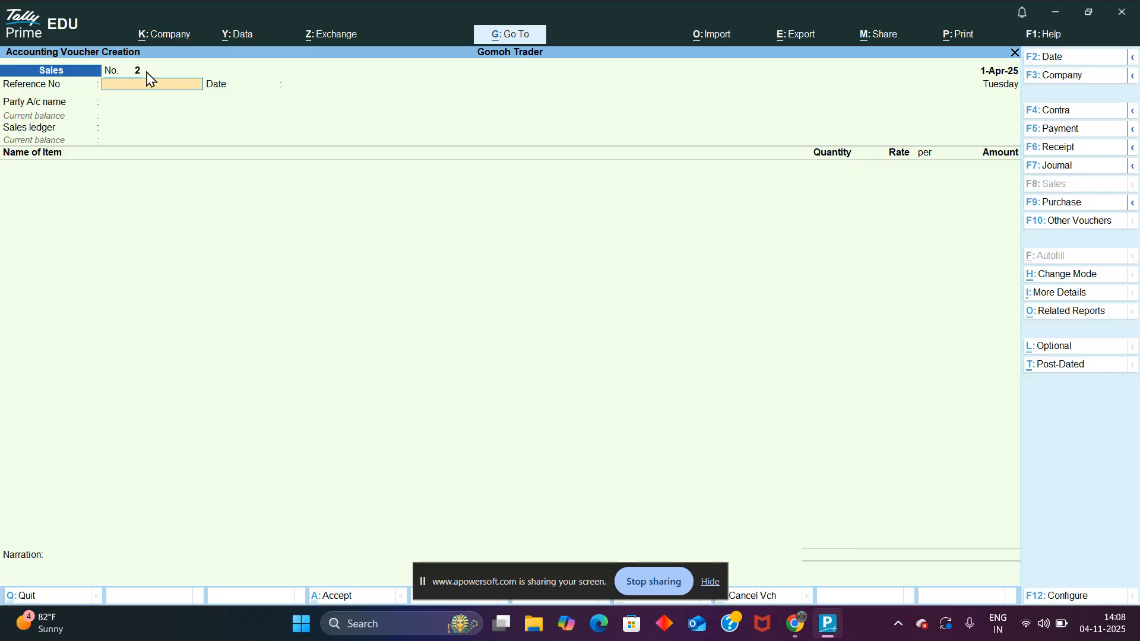
pyautogui.hotkey('ctrl', 'q')
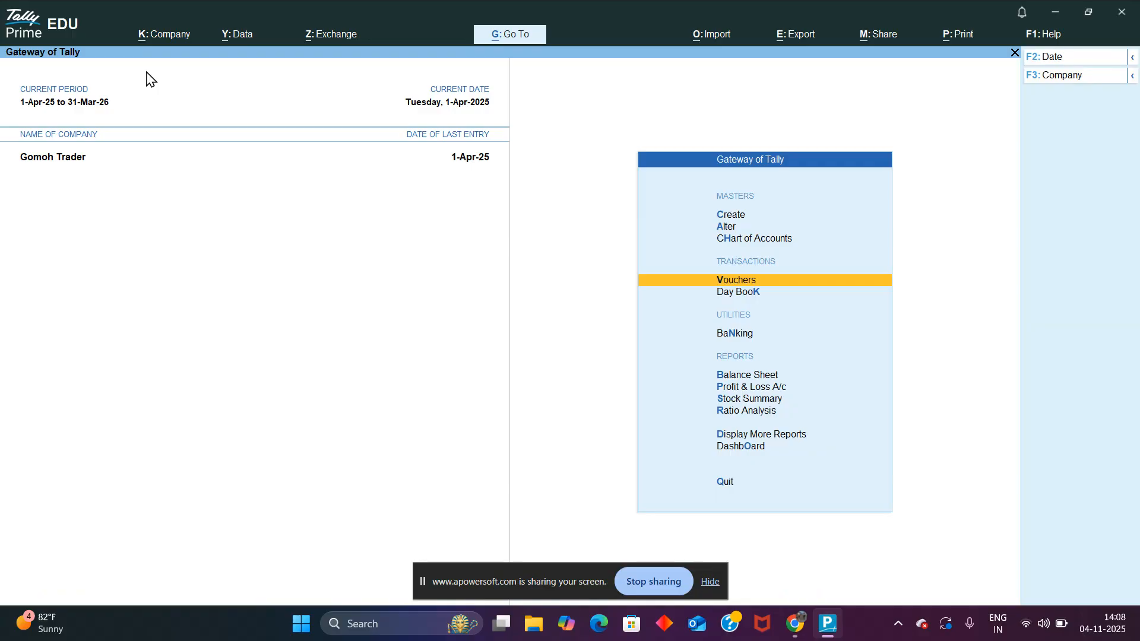
# Review the item lines of the saved sales and purchase vouchers from the Day Book, and return to the Gateway.
pyautogui.press('Down')
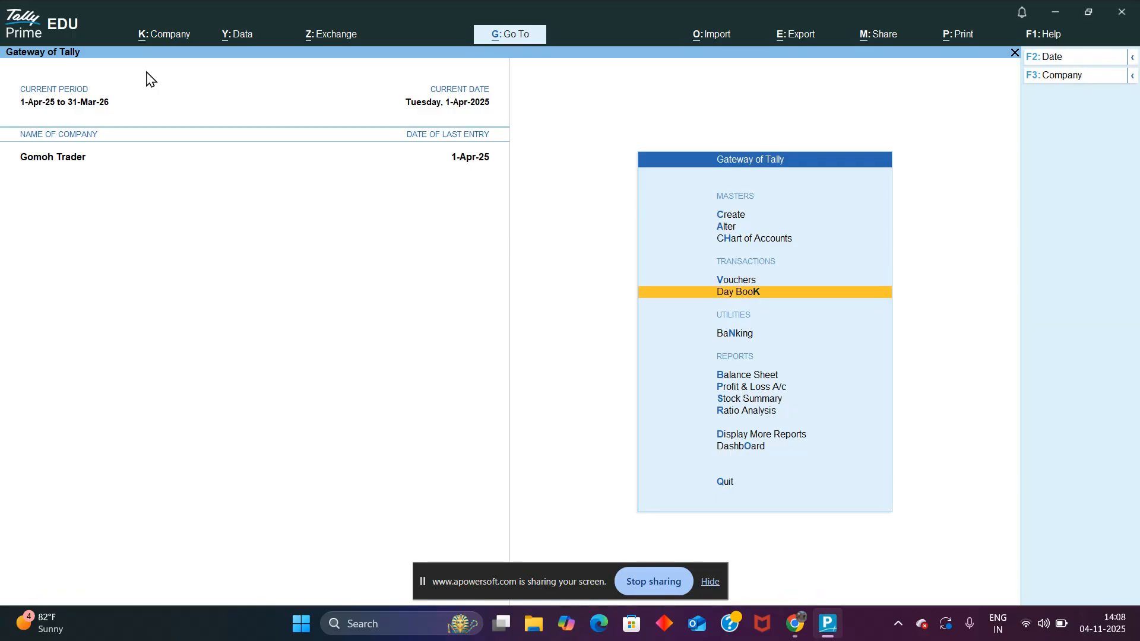
pyautogui.press('Return')
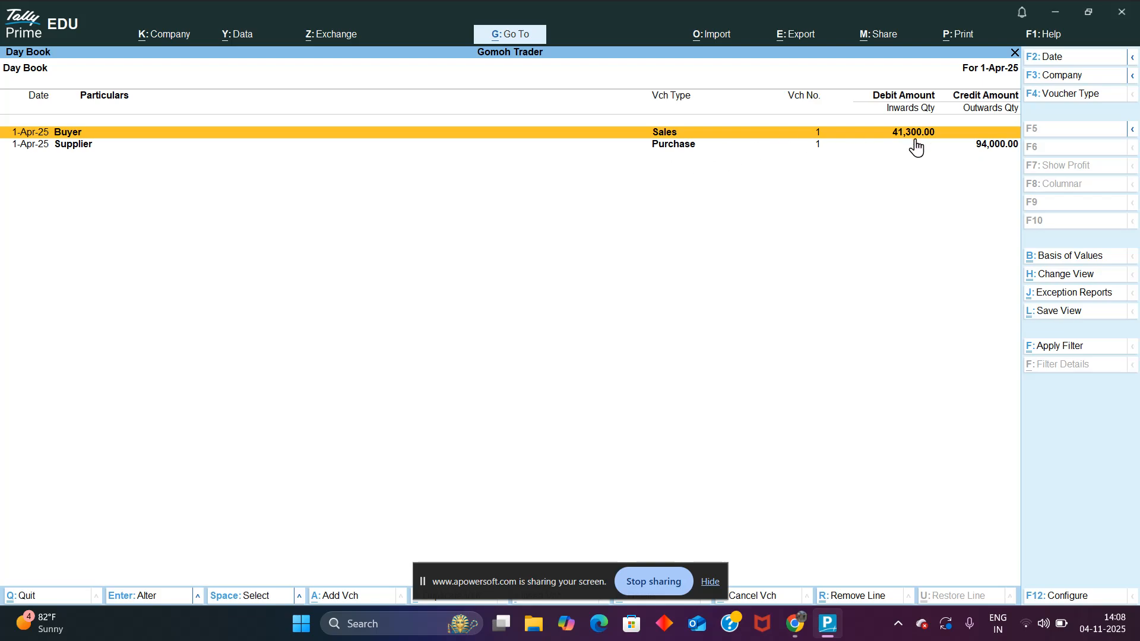
pyautogui.press('Return')
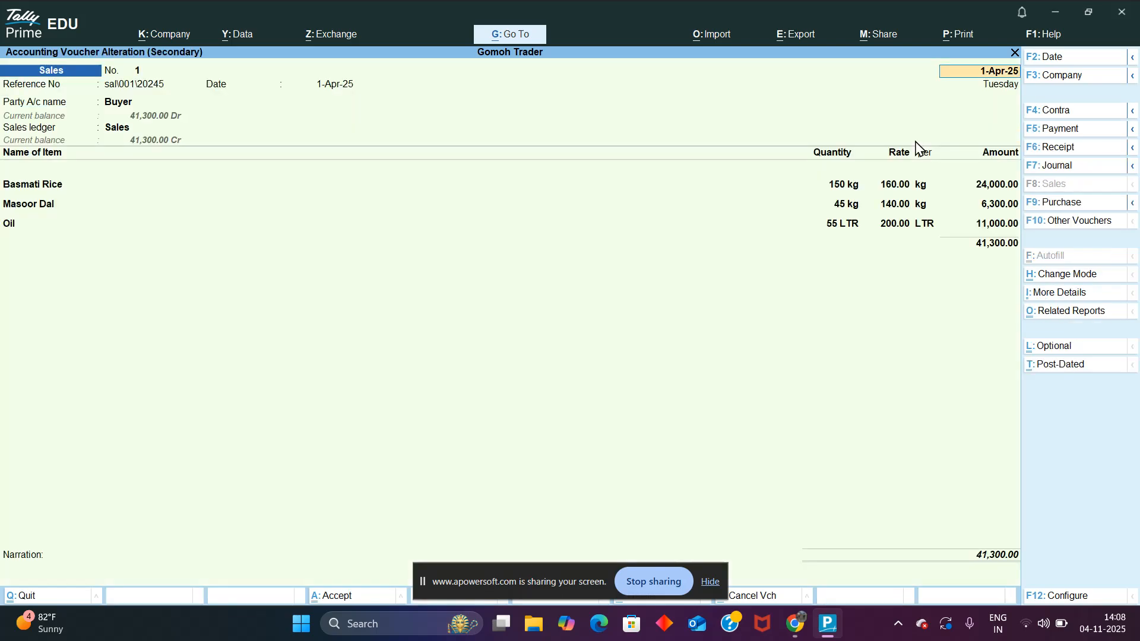
pyautogui.press('Escape')
pyautogui.press('Down')
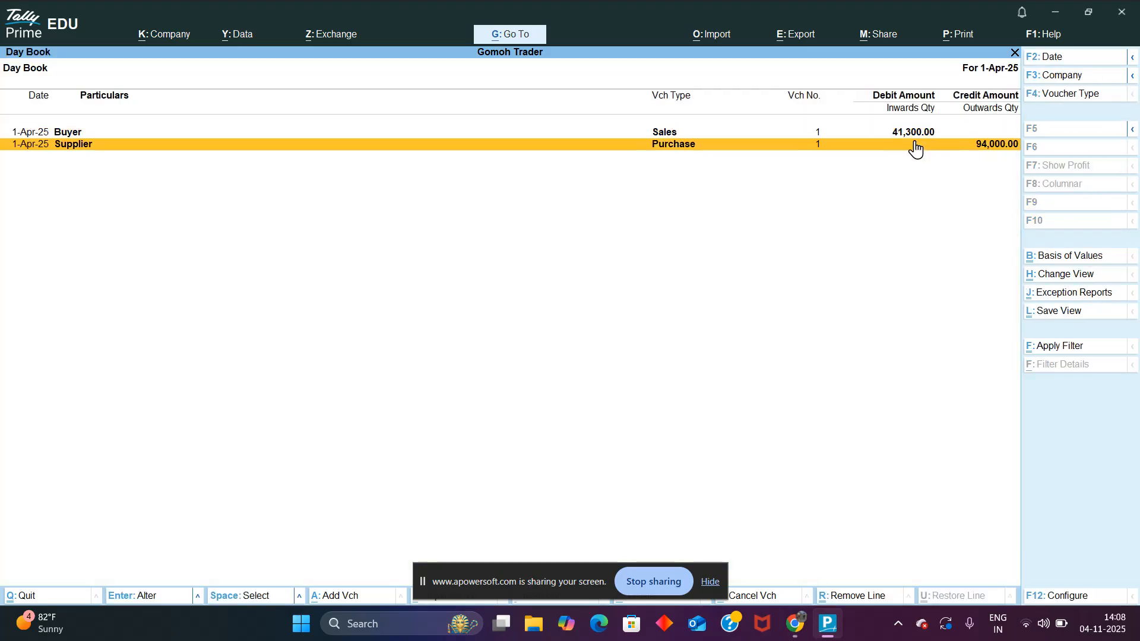
pyautogui.press('Return')
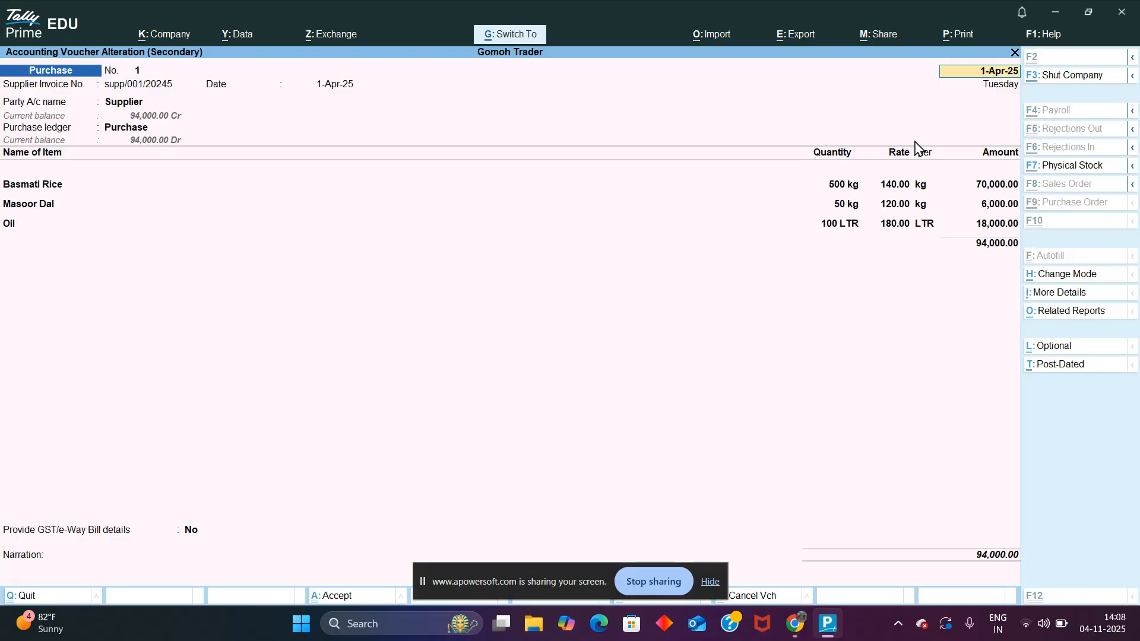
pyautogui.hotkey('ctrl', 'a')
pyautogui.press('Up')
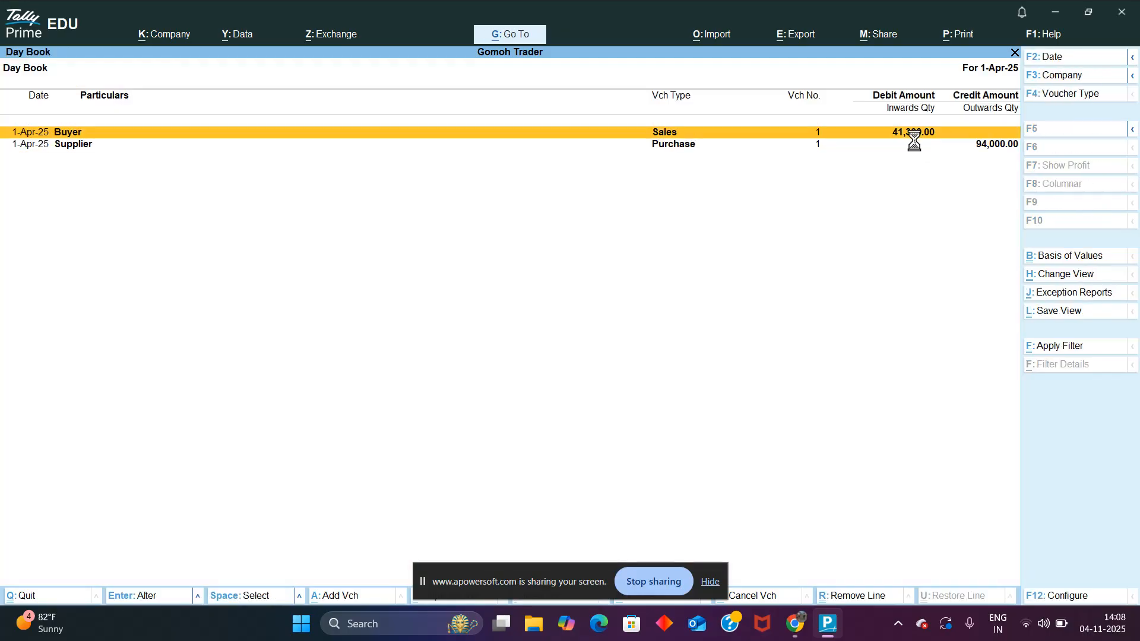
pyautogui.press('Return')
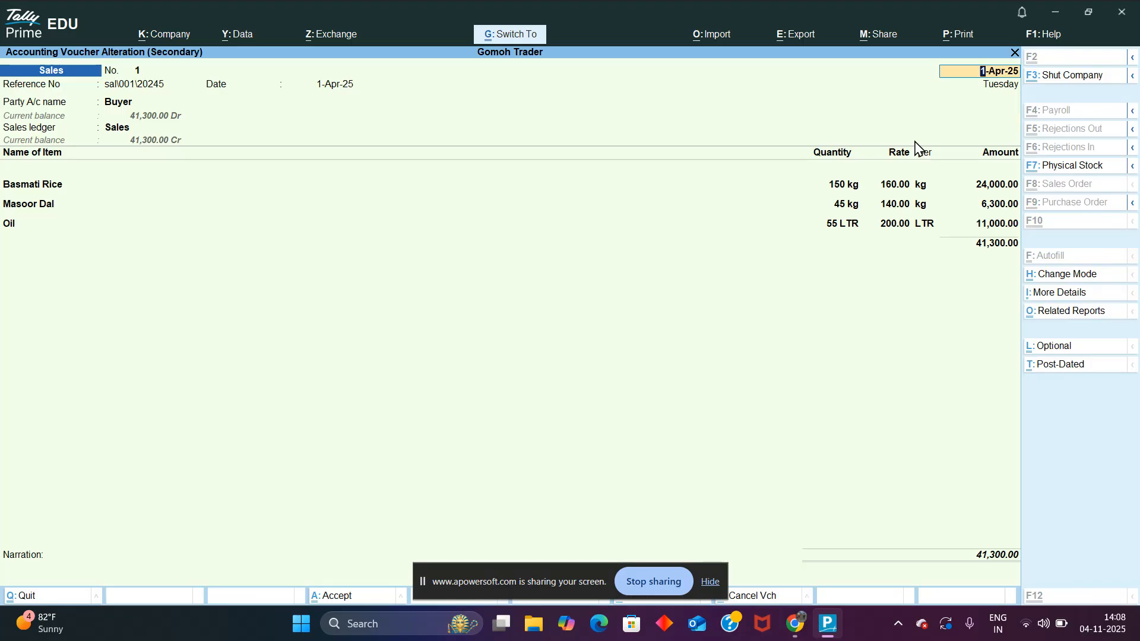
pyautogui.press('Escape')
pyautogui.press('Escape')
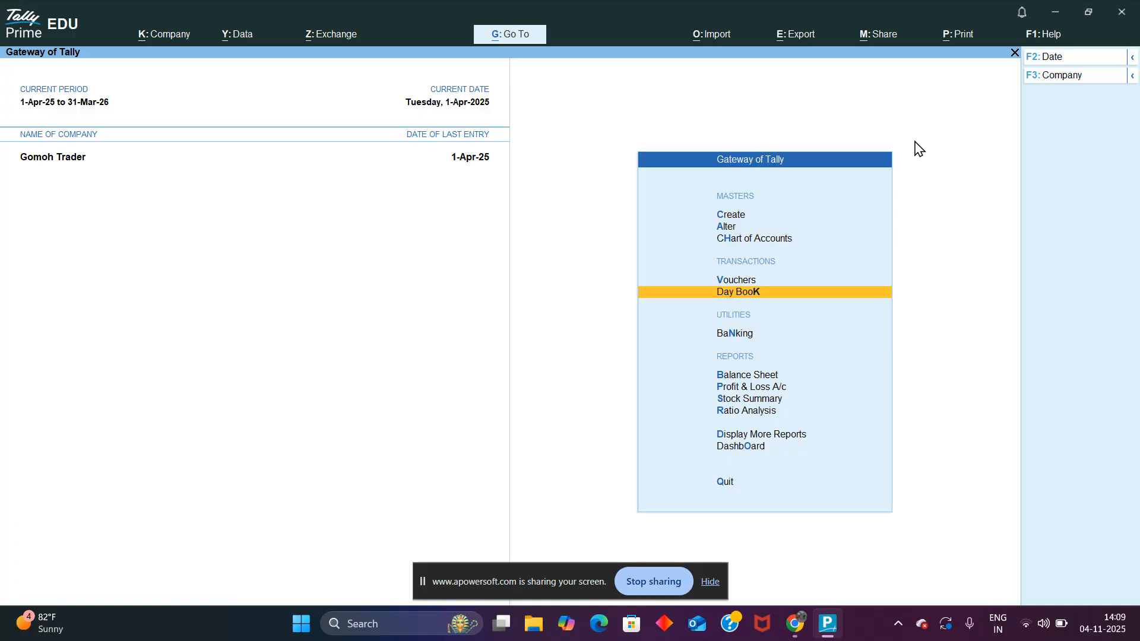
# Check the closing quantity, rate and value of each item in the Stock Summary, and return to the Gateway.
pyautogui.press('Down')
pyautogui.press('Down')
pyautogui.press('Down')
pyautogui.press('Down')
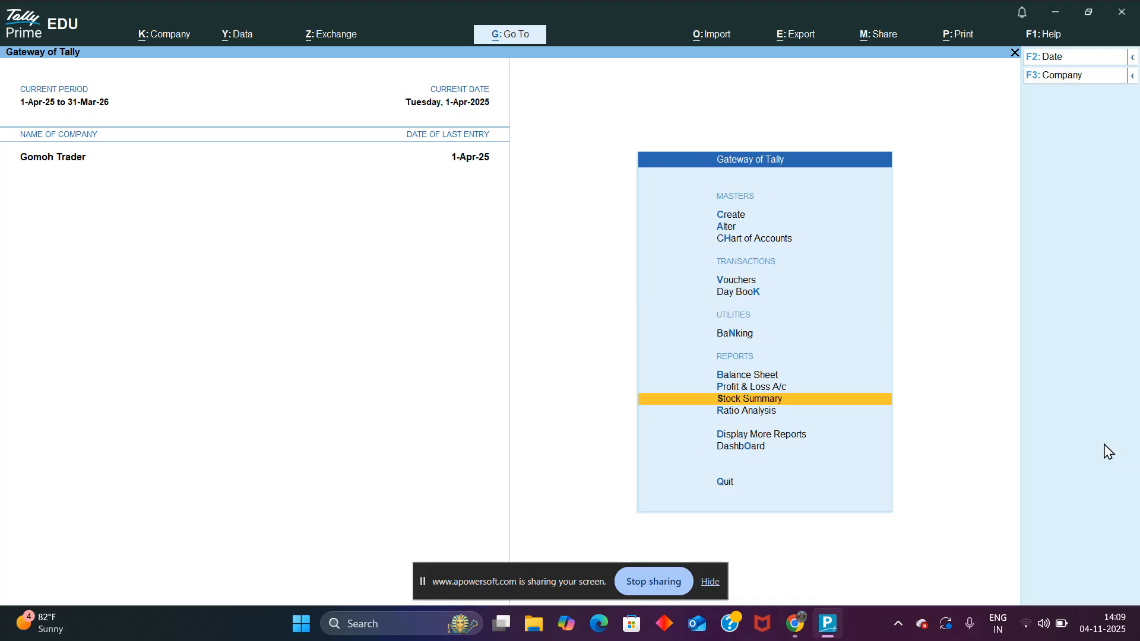
pyautogui.click(746, 394)
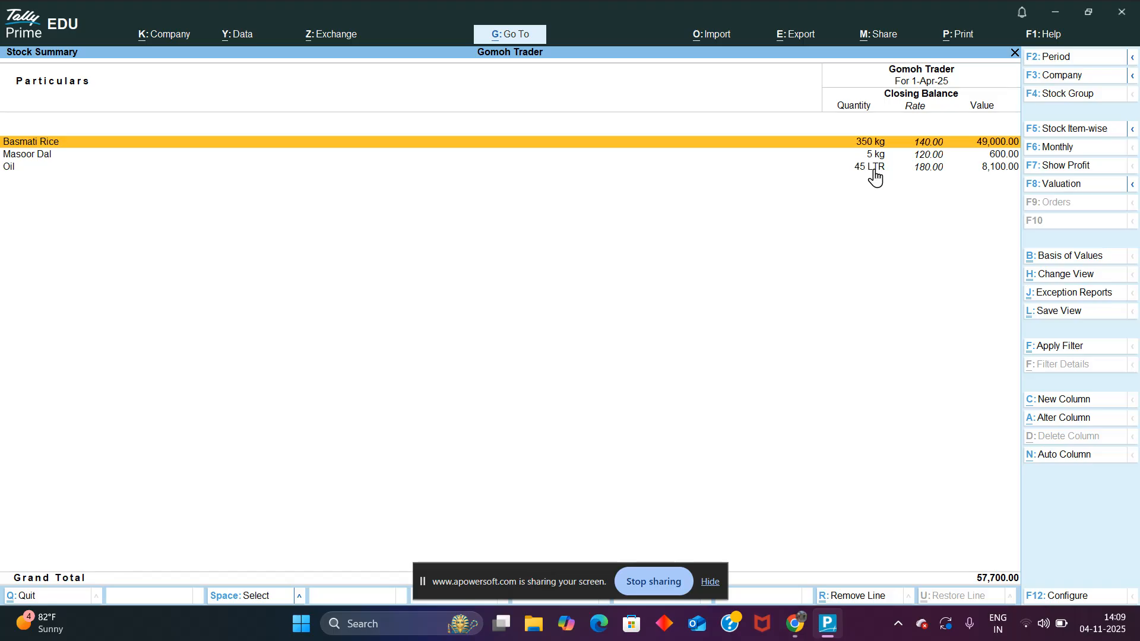
pyautogui.press('Escape')
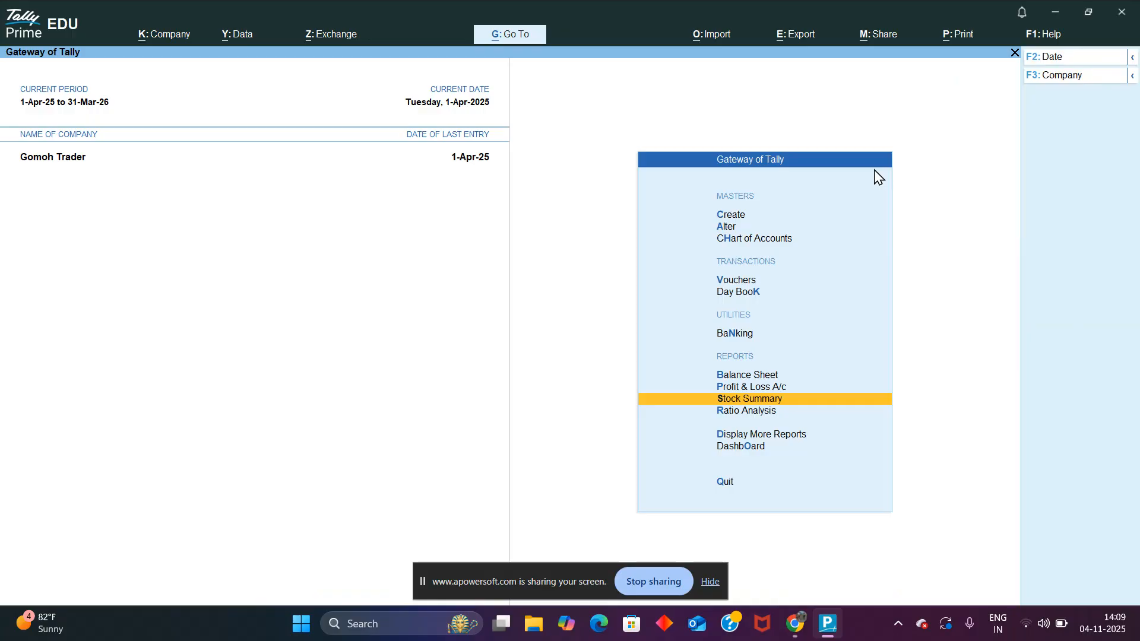
pyautogui.press('Up')
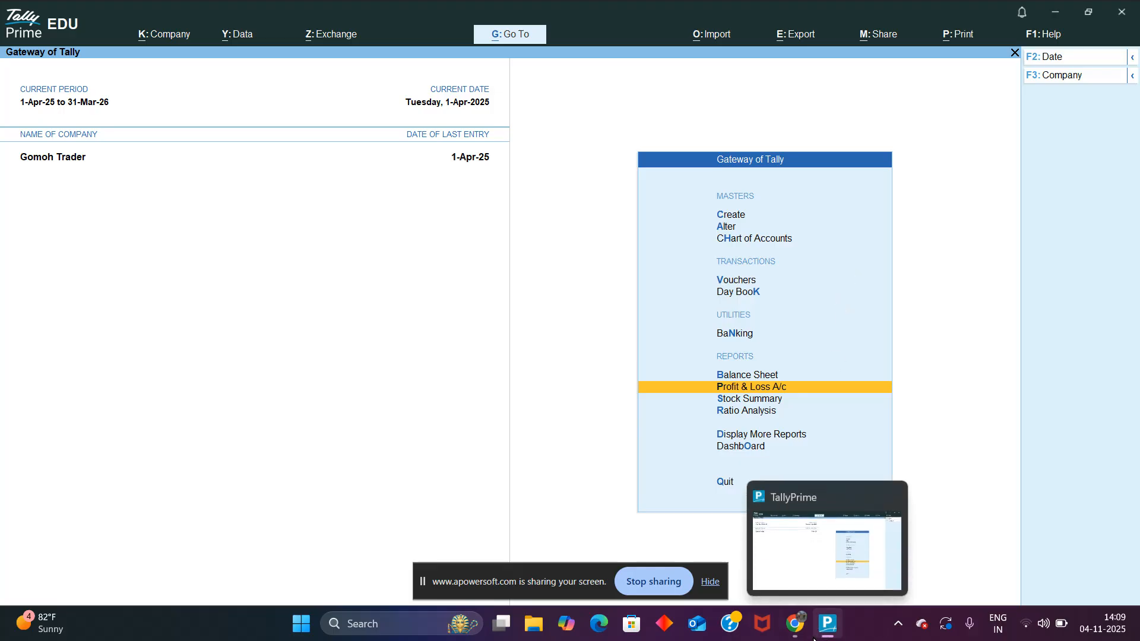
pyautogui.click(803, 621)
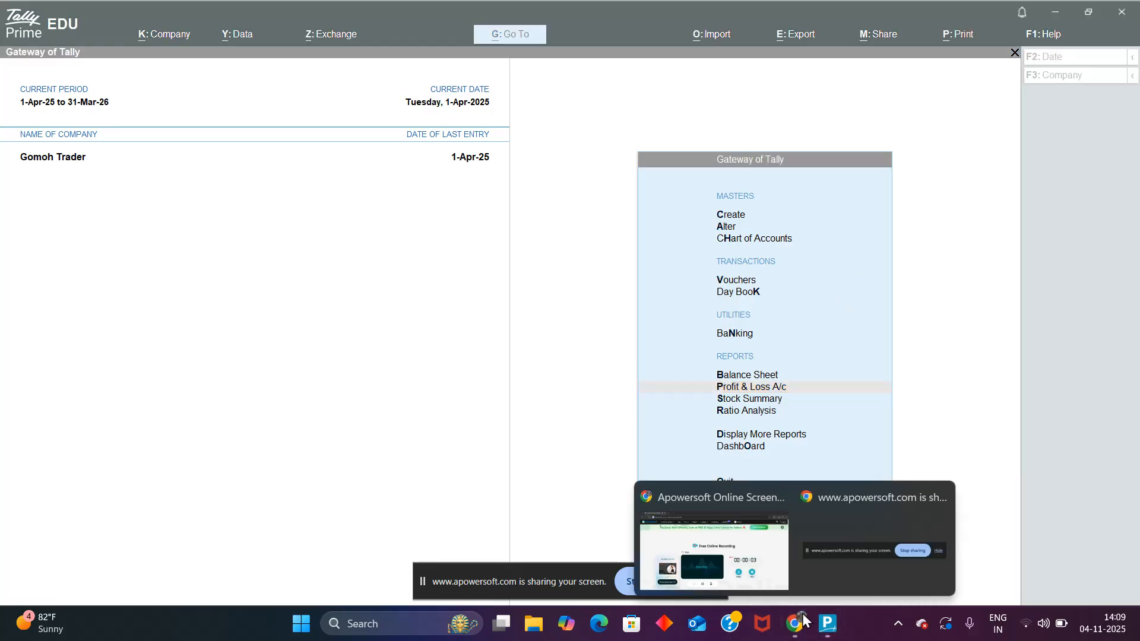
pyautogui.click(775, 564)
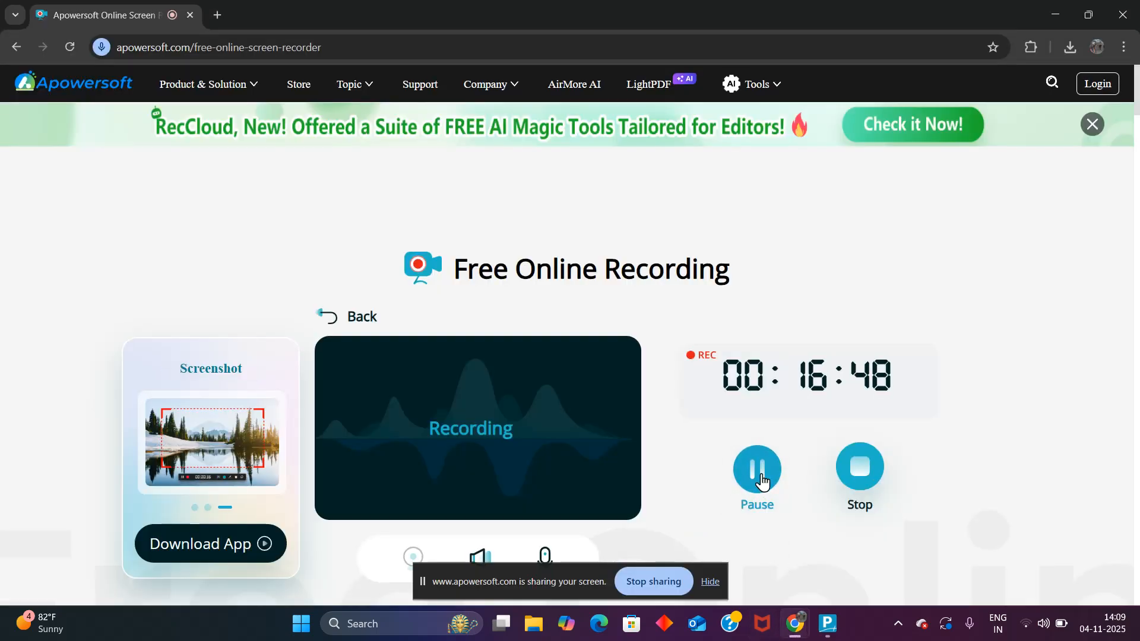